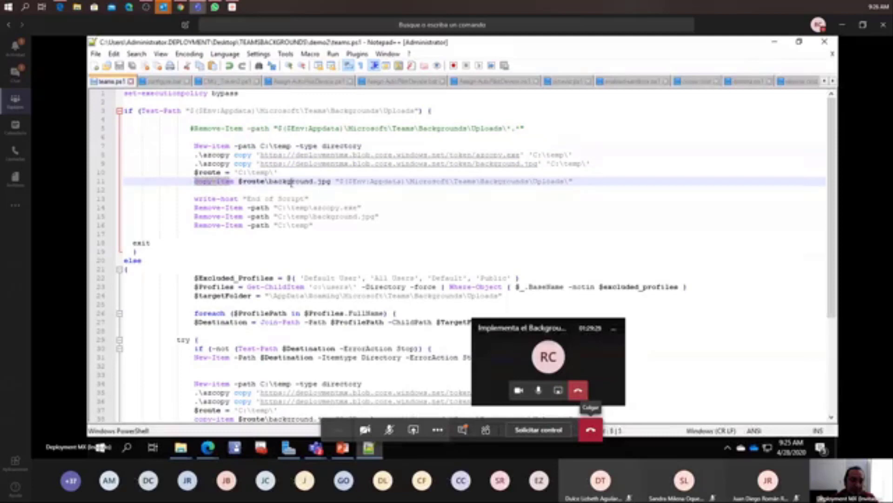
Step: Review the teams.ps1 script, from the background.jpg copy-item line through the else branch at its end
drag(269, 182, 331, 182)
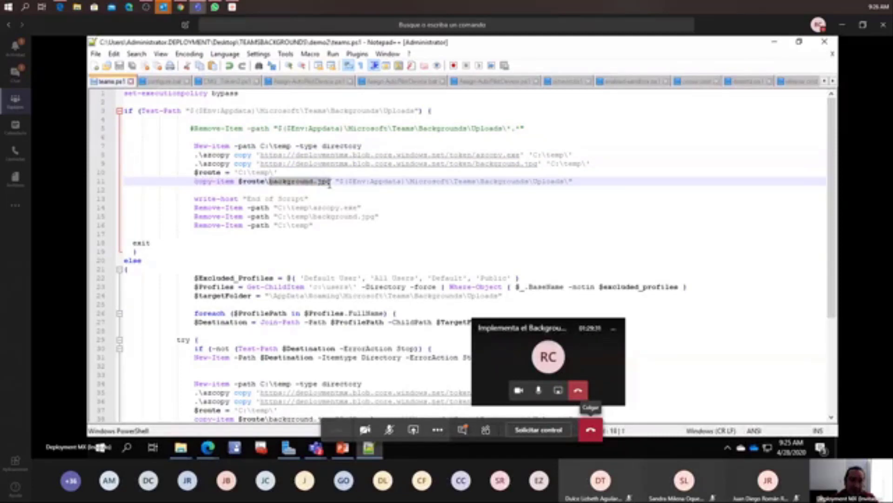
click(571, 182)
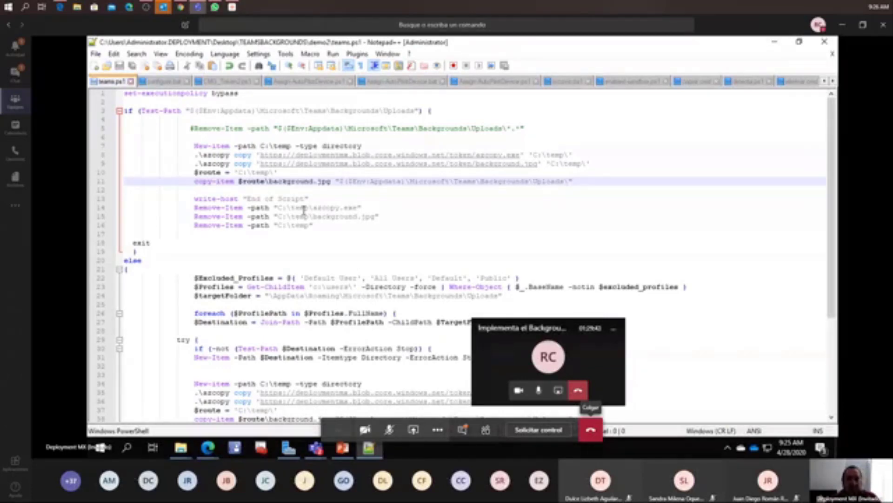
scroll(303, 210, down, 2)
scroll(303, 211, down, 3)
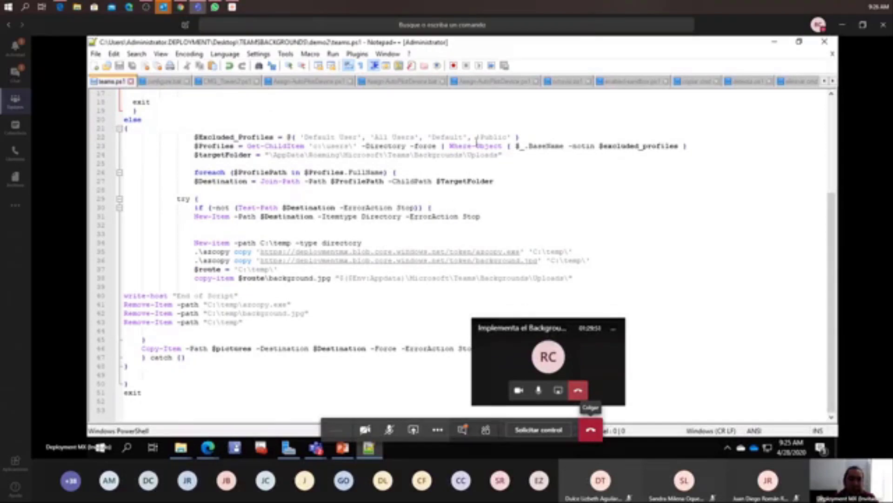
scroll(397, 211, up, 2)
scroll(397, 214, up, 4)
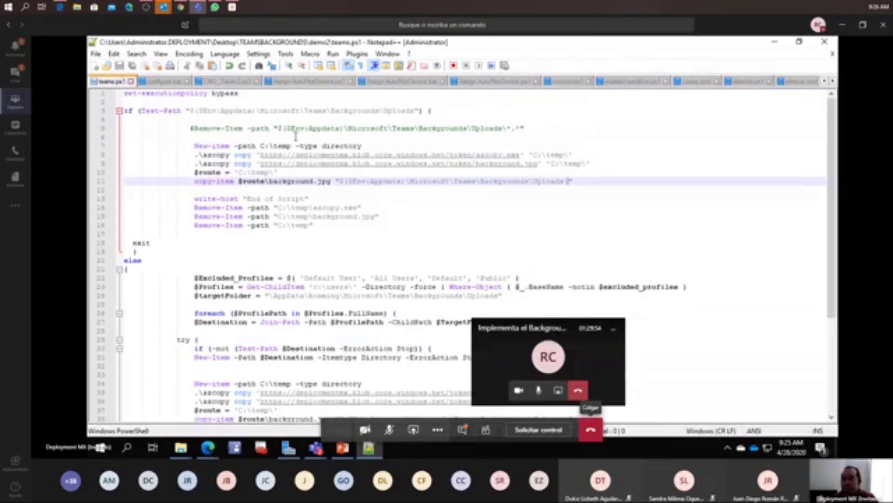
Step: Minimize the script editor and move the demo2 folder window beside the empty Uploads folder window
click(774, 42)
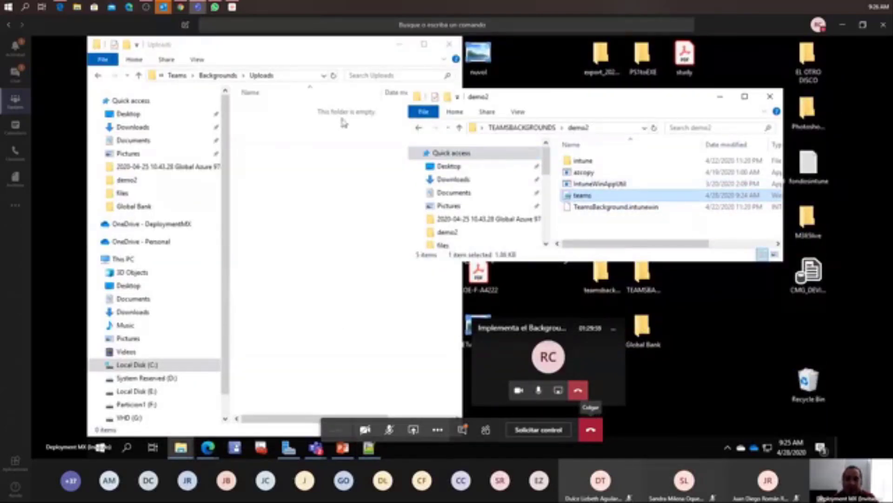
drag(597, 99, 650, 85)
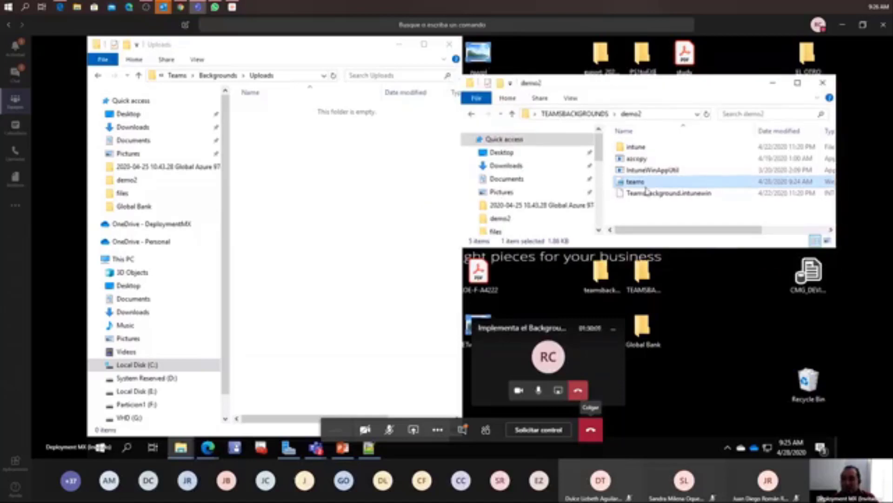
right_click(643, 182)
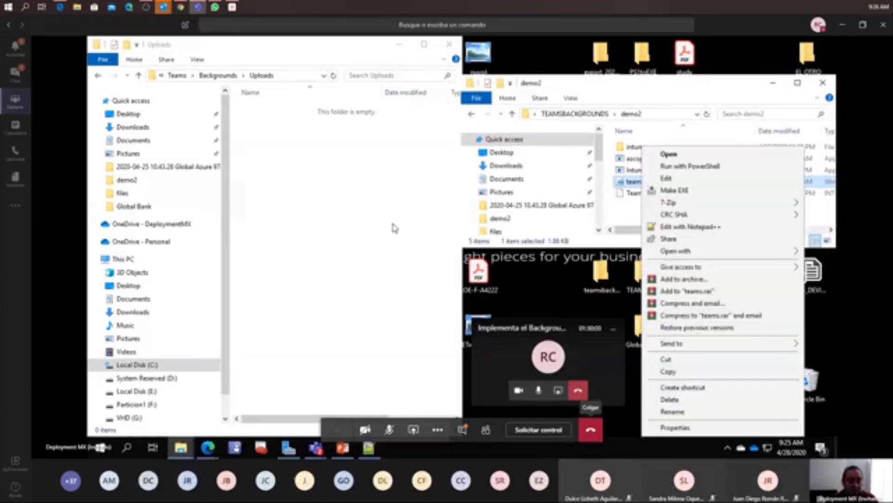
click(685, 89)
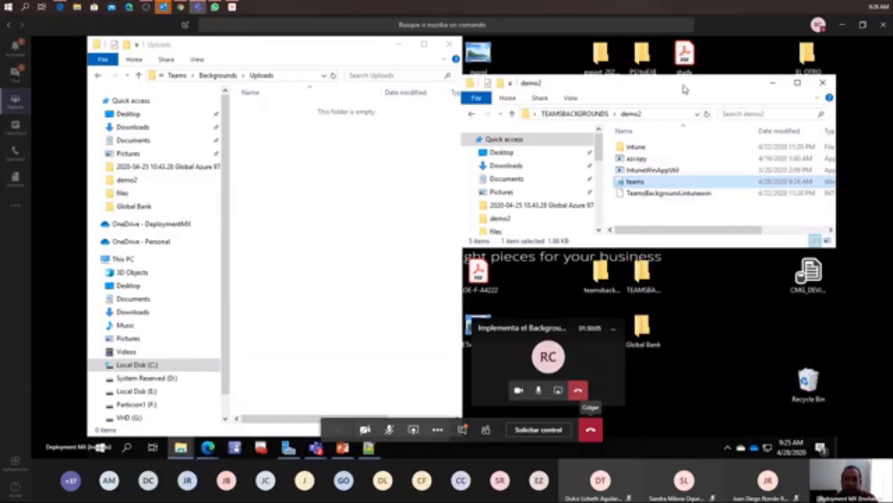
key(super+e)
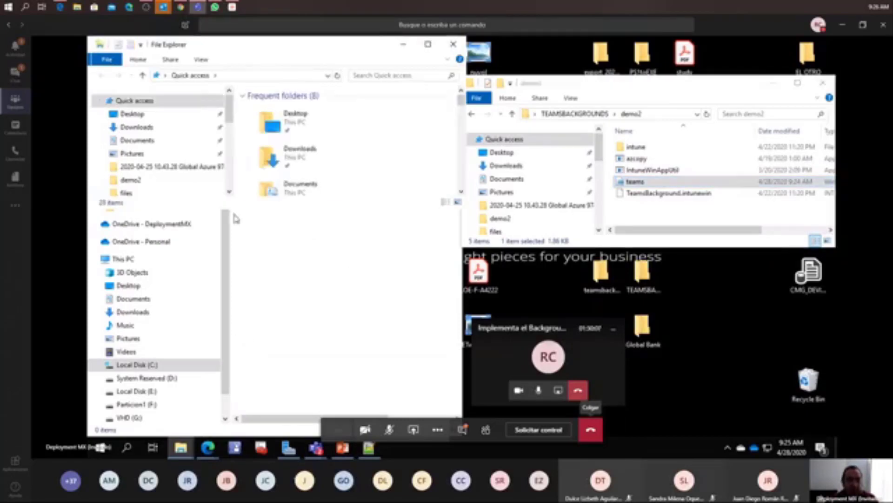
drag(301, 46, 331, 268)
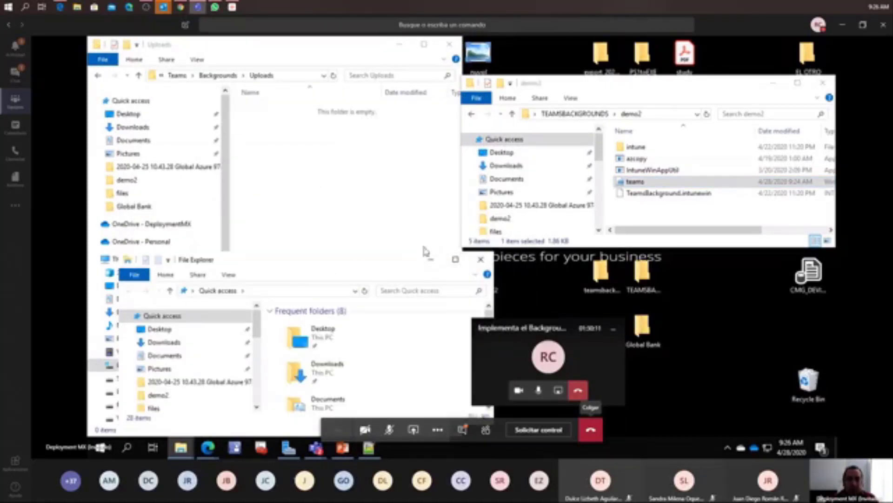
drag(393, 263, 353, 245)
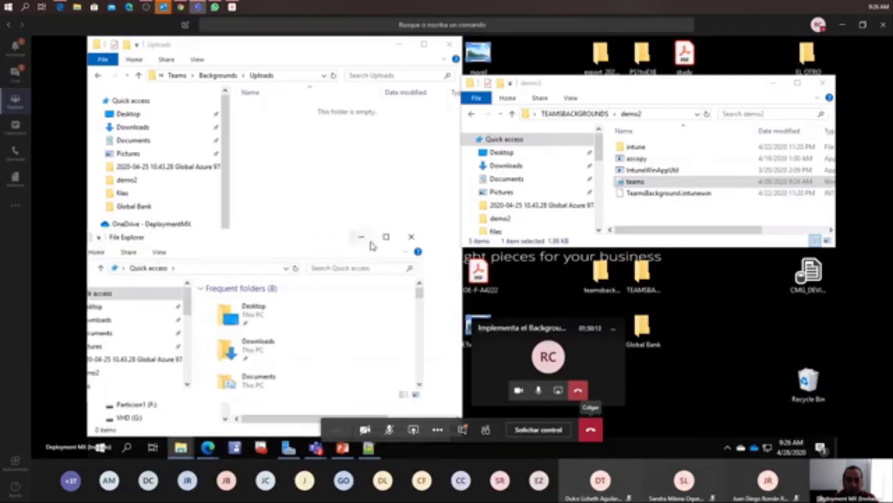
click(412, 236)
Step: Show the contents of Local Disk (C:) and run the teams script from demo2 with PowerShell
click(137, 365)
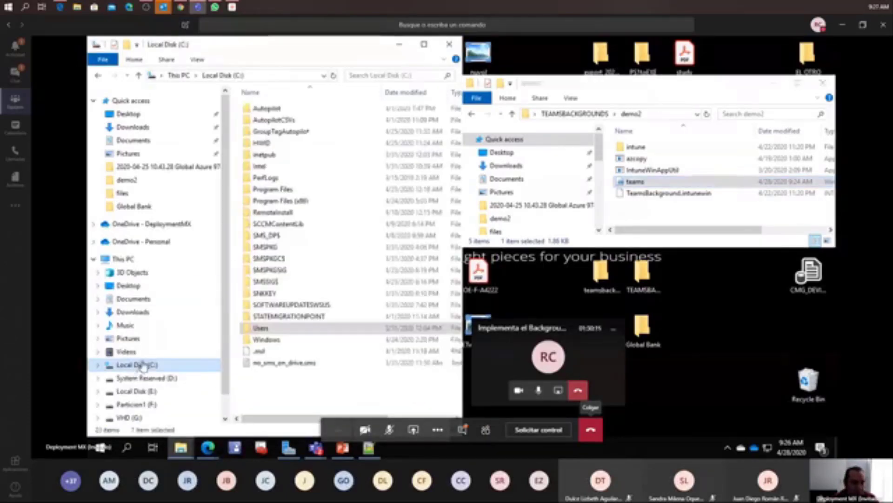
click(288, 329)
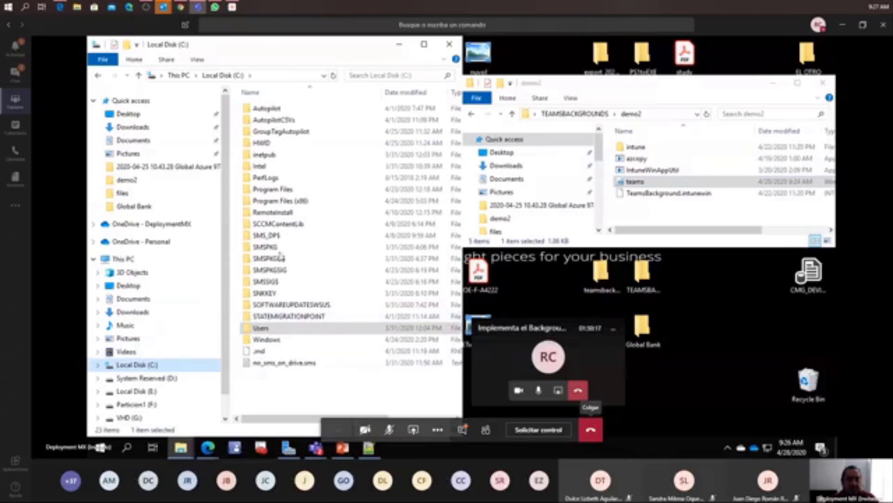
click(646, 186)
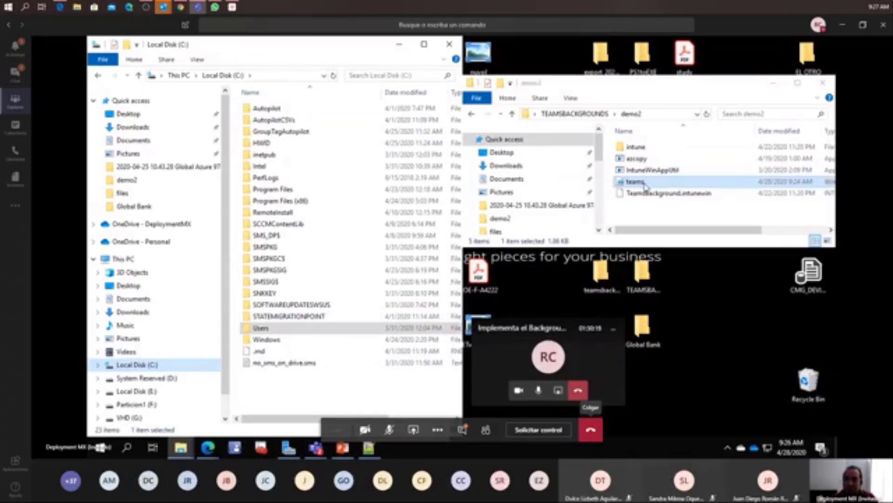
right_click(646, 186)
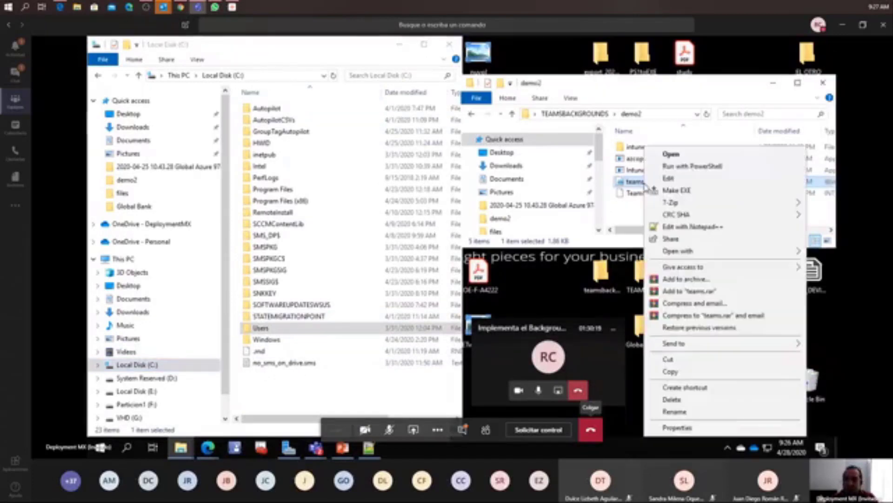
click(693, 166)
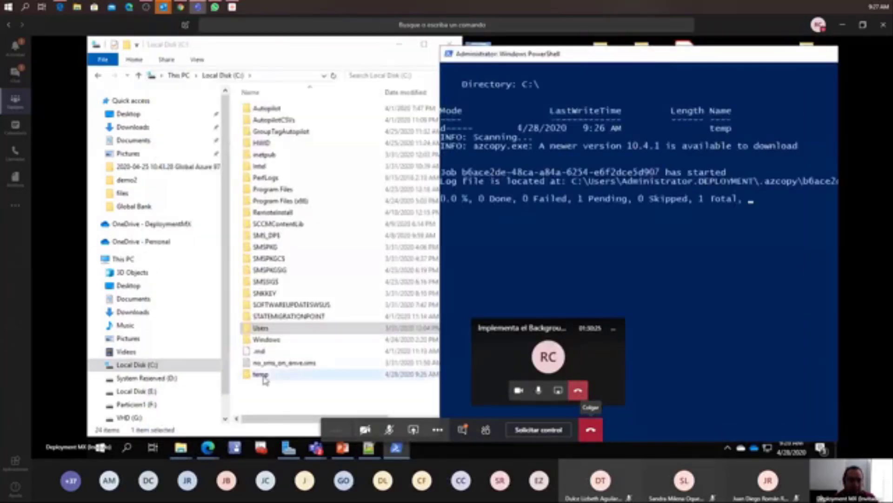
double_click(260, 374)
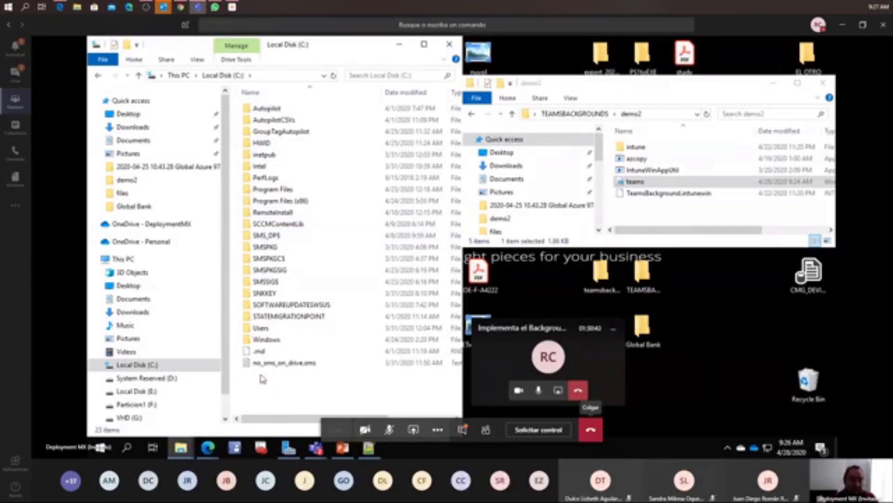
Step: Go from Local Disk (C:) to the folder %appdata%\microsoft\teams in the same File Explorer window
click(290, 76)
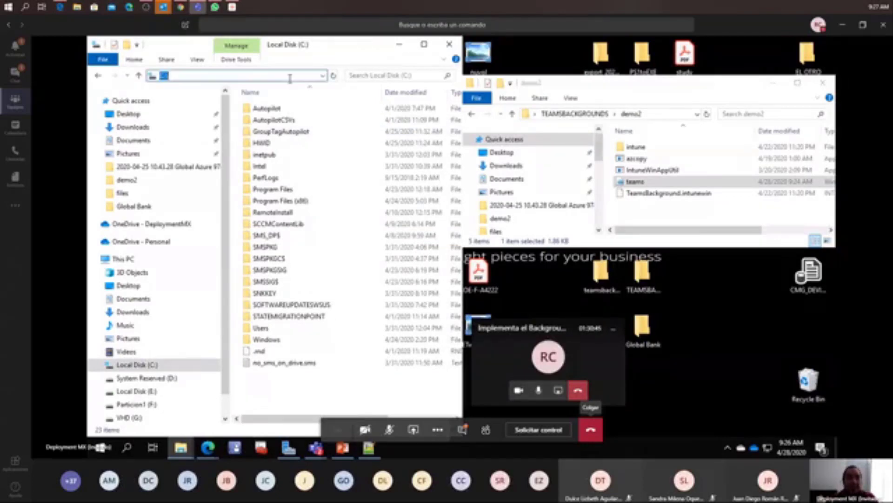
text(%)
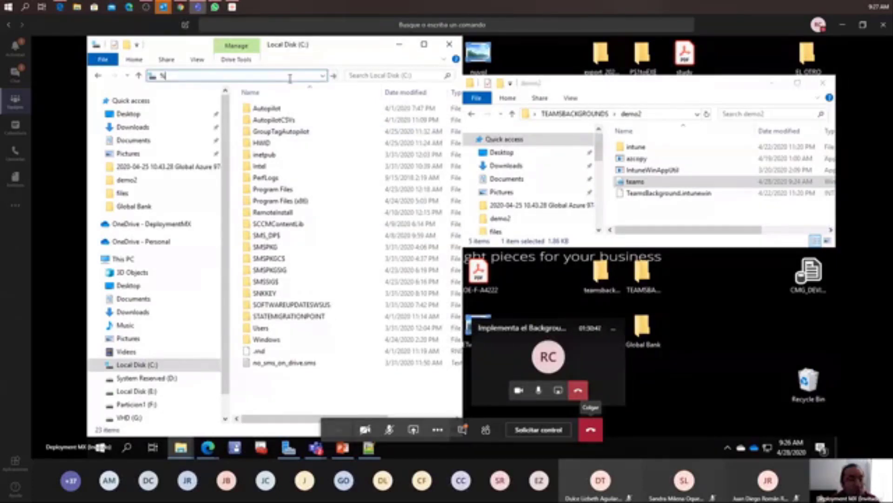
text(appd)
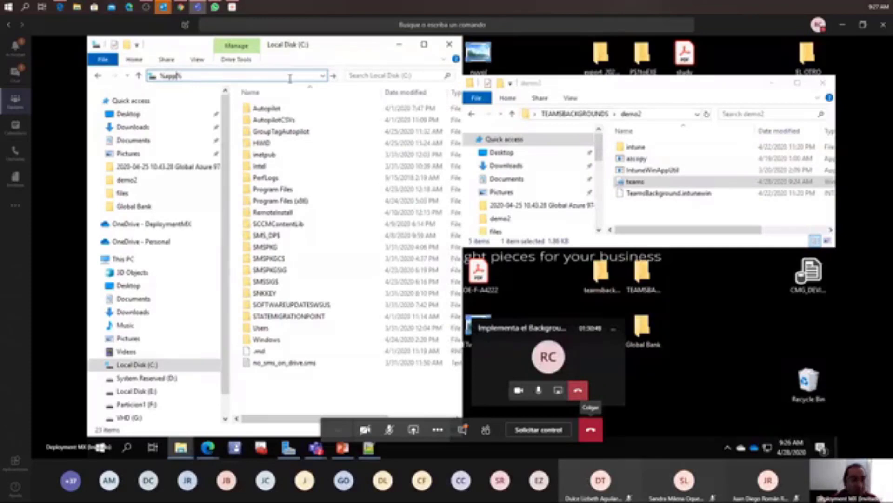
text(ata%)
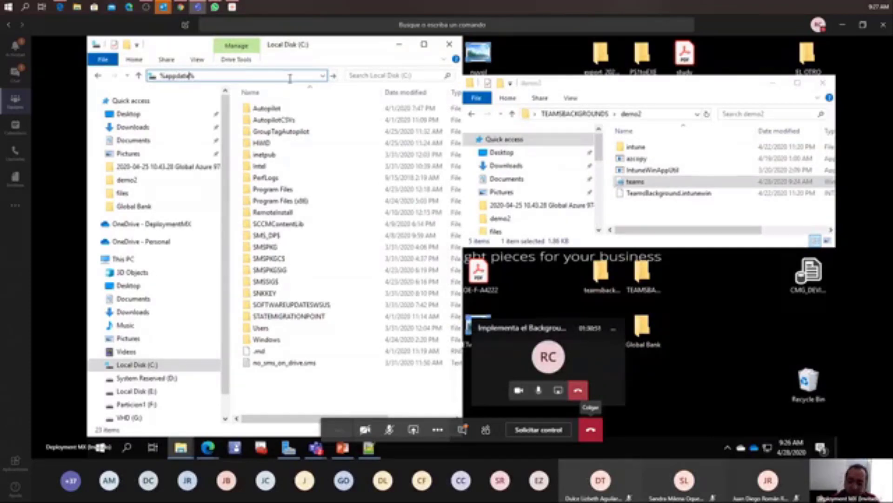
text(\mi)
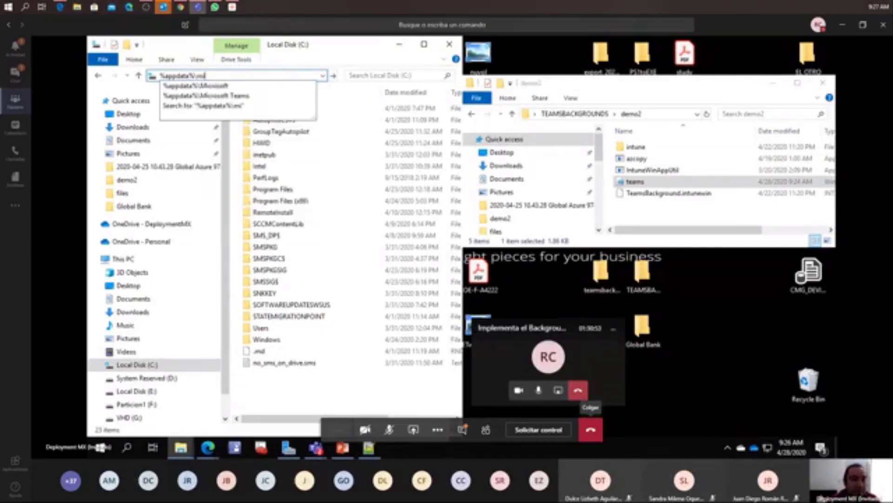
text(crosoft\)
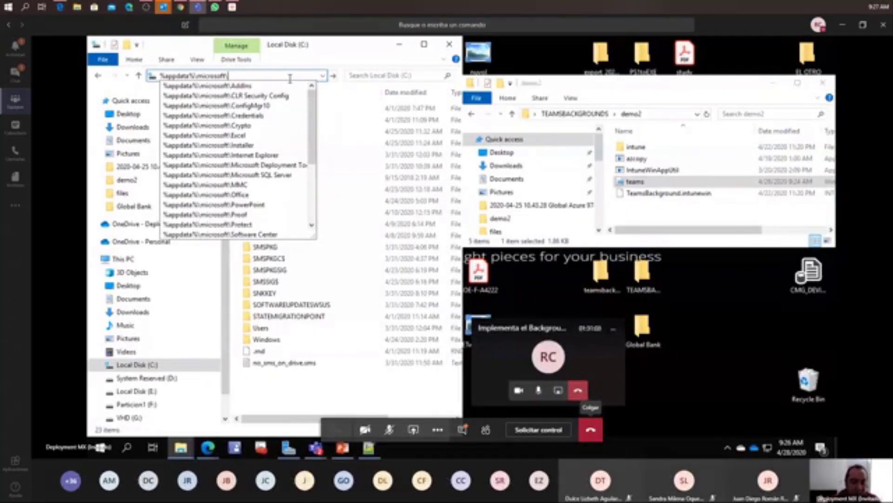
text(teams)
key(Return)
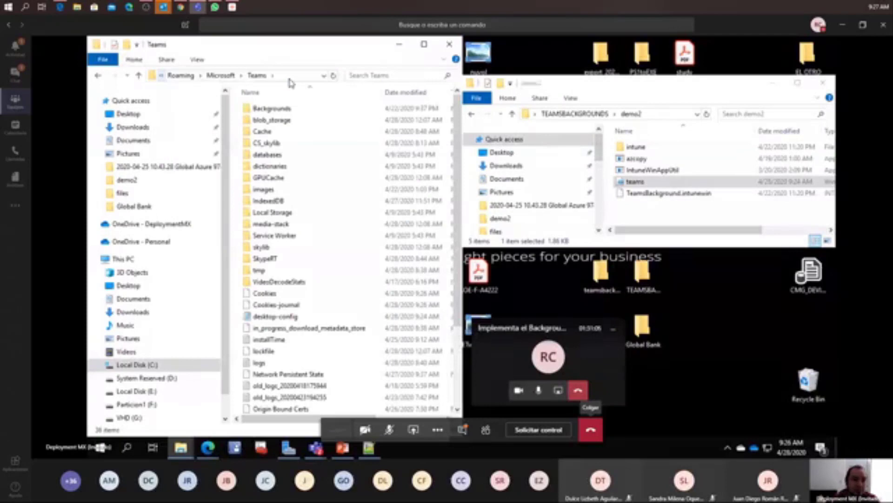
Step: Go to the Uploads folder inside Backgrounds and view the background image, closing it when done
double_click(275, 108)
double_click(278, 110)
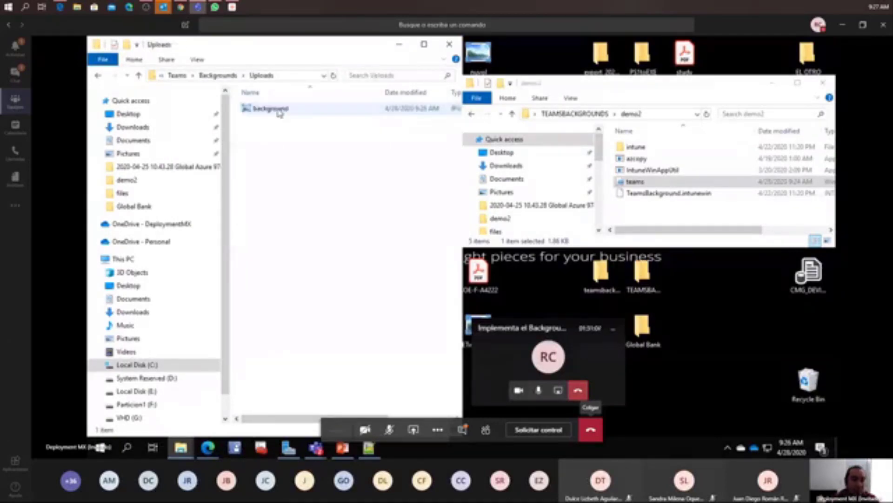
double_click(278, 111)
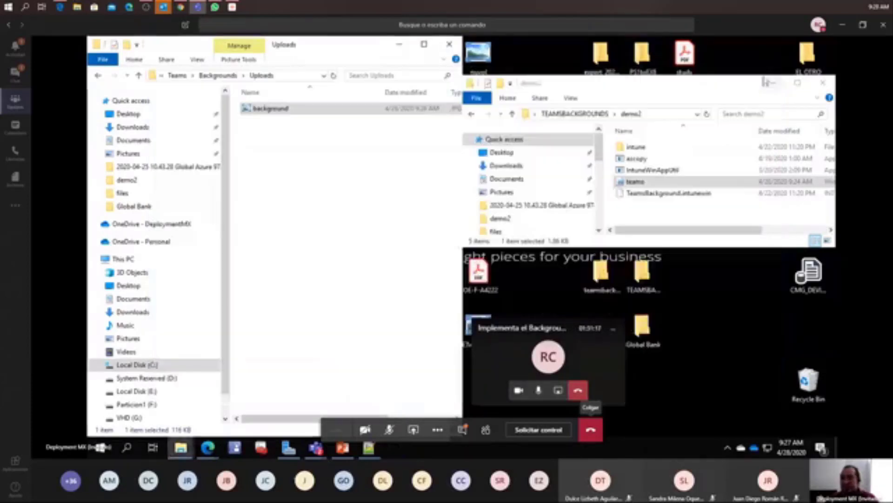
click(765, 75)
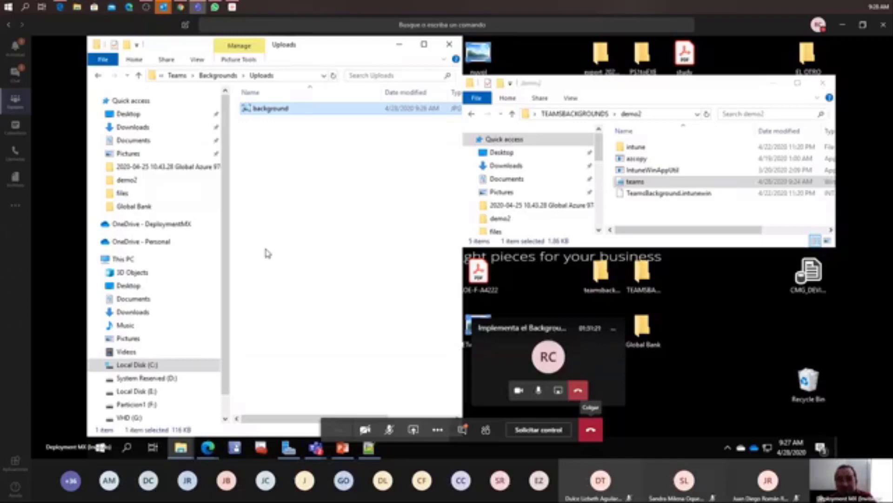
Step: Close the Uploads folder window, leave demo2 maximized and return to the teams.ps1 script in Notepad++
click(449, 44)
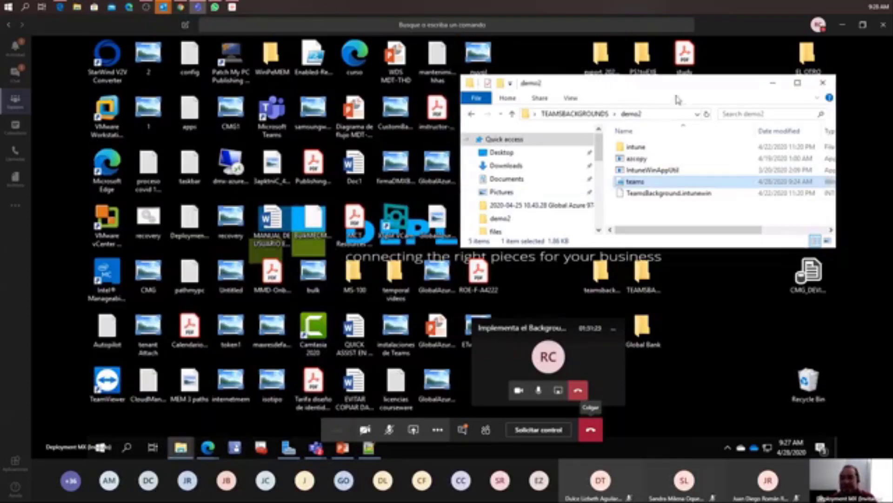
click(798, 83)
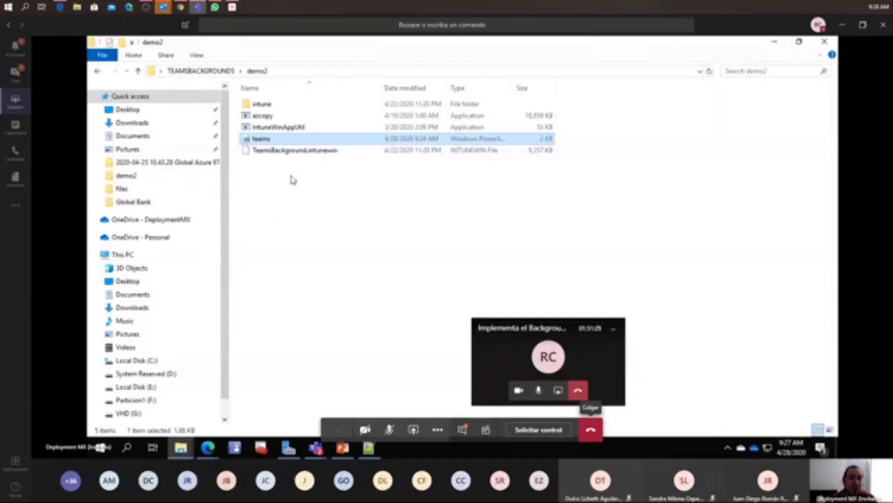
click(369, 447)
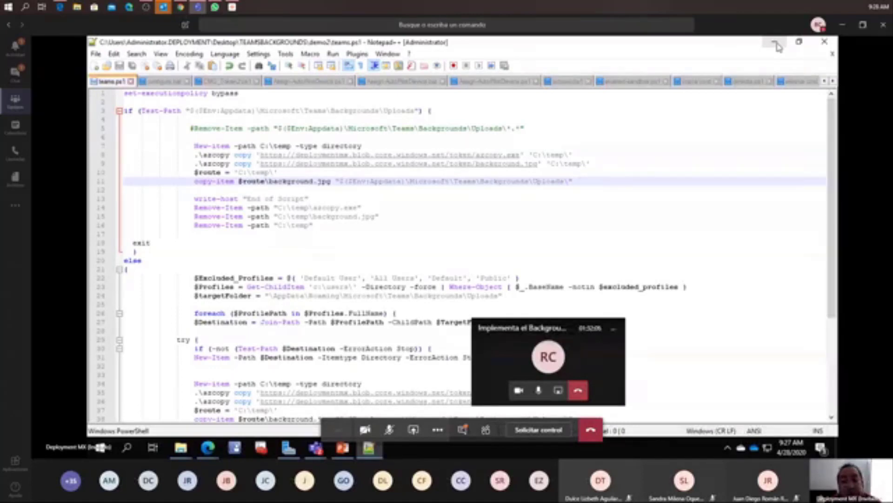
Step: Unmute the microphone in the call and switch to the Microsoft Teams meeting window with its chat
key(ctrl+shift+m)
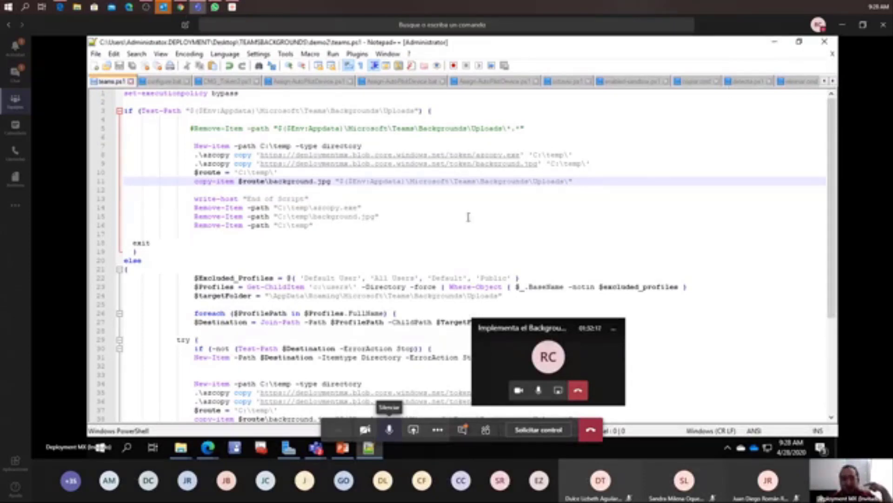
click(316, 447)
click(292, 396)
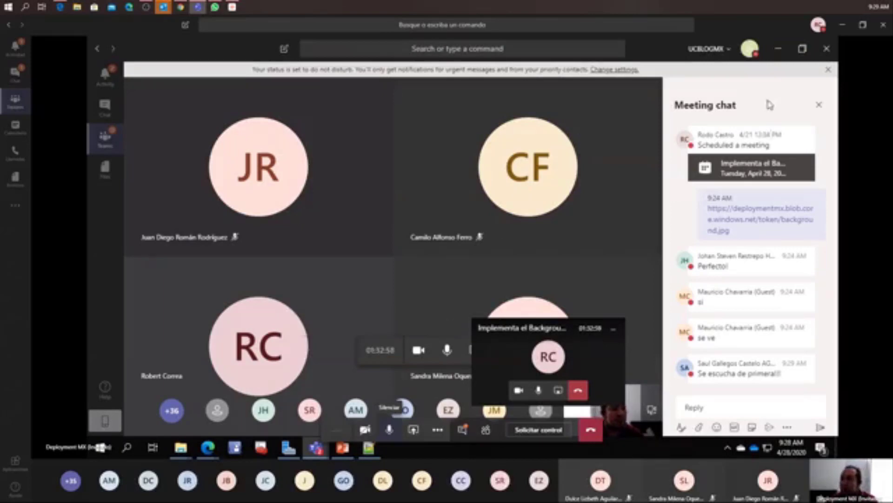
click(782, 49)
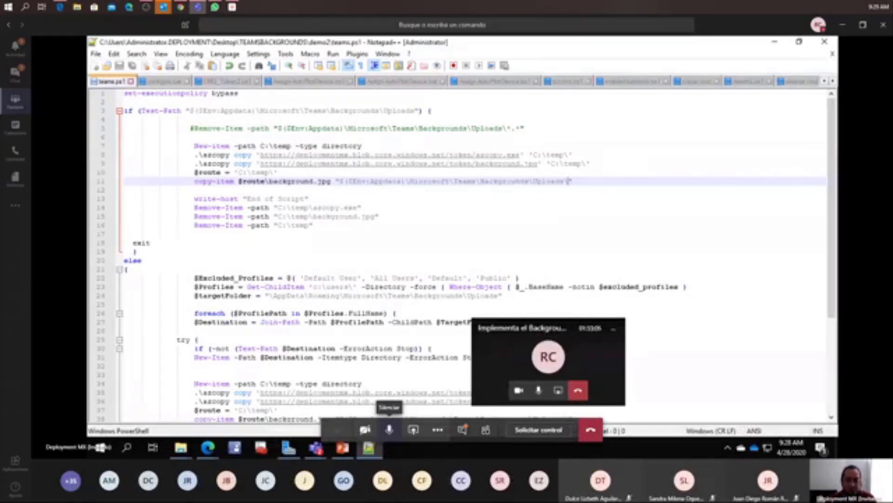
mouse_move(316, 448)
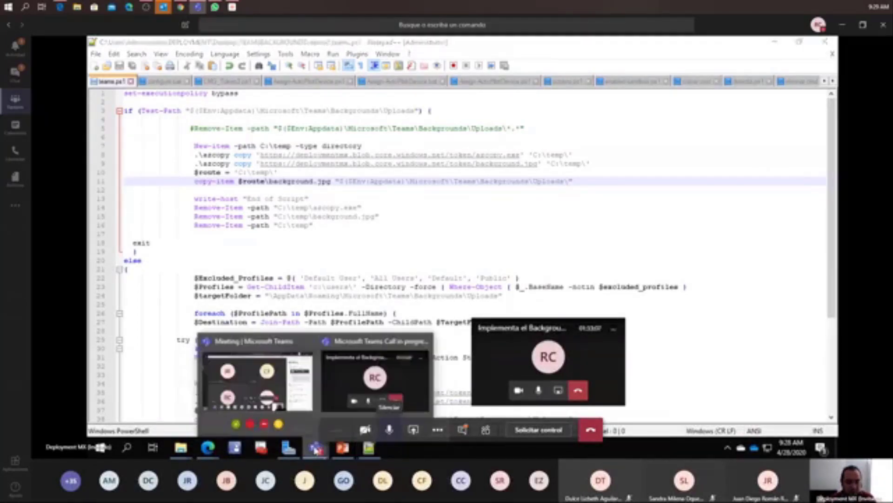
click(294, 385)
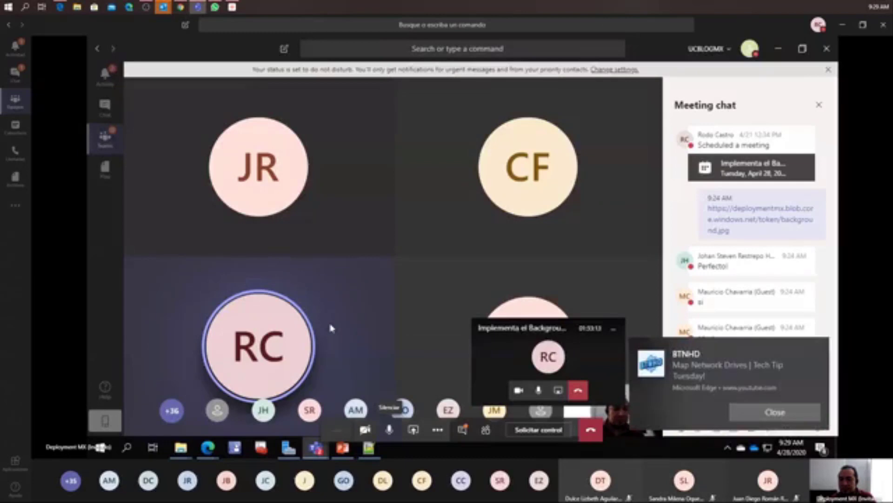
Step: Check the latest messages in the meeting chat and minimize Teams and Notepad++ to return to the demo2 folder
click(749, 406)
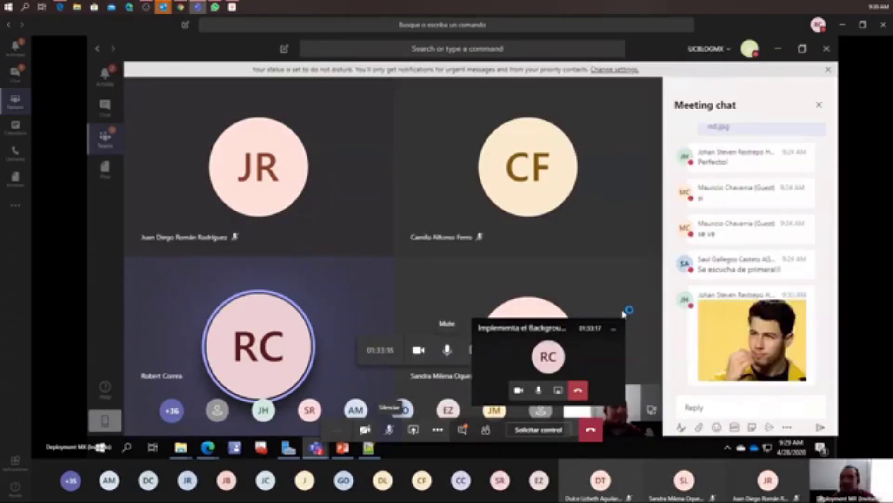
click(778, 49)
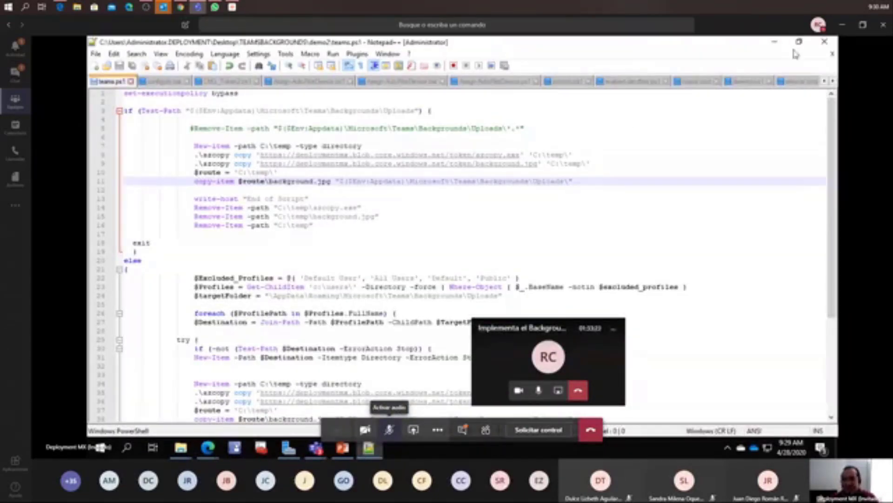
click(775, 42)
click(351, 247)
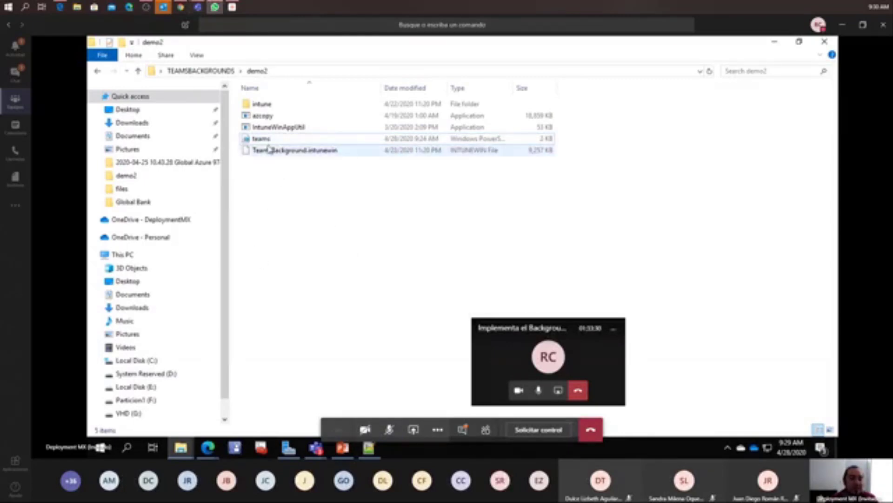
Step: Switch to Microsoft Edge, close the background.jpg tab and go to All apps under Apps in Endpoint Manager
mouse_move(208, 448)
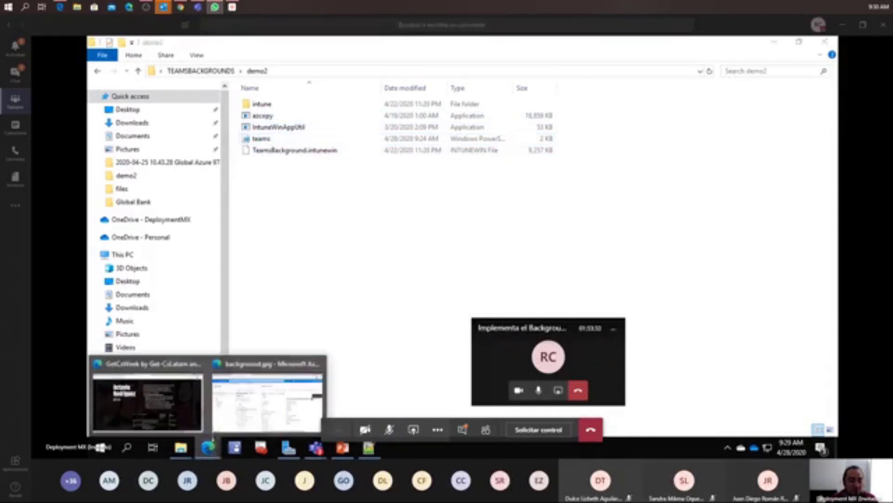
click(278, 399)
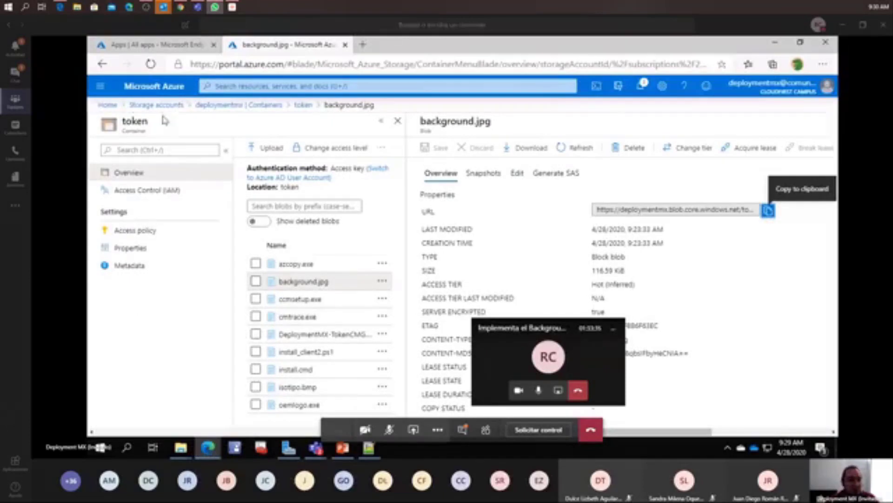
click(345, 45)
click(116, 209)
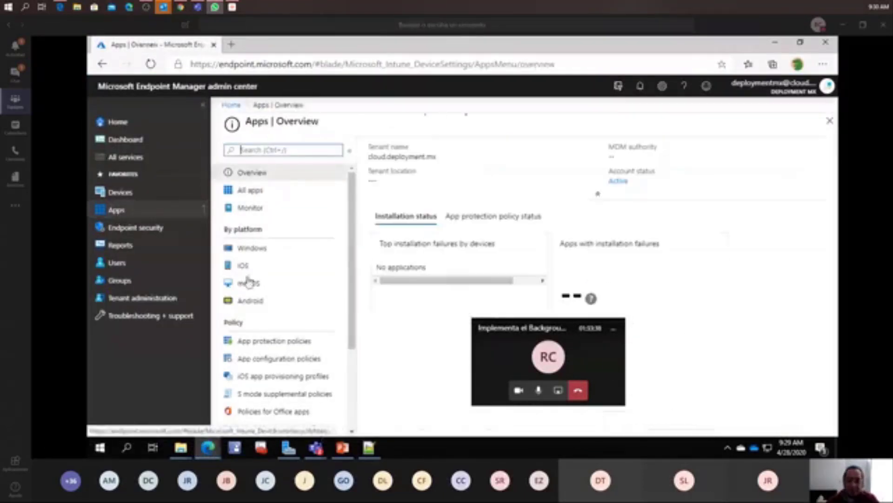
drag(548, 350, 755, 362)
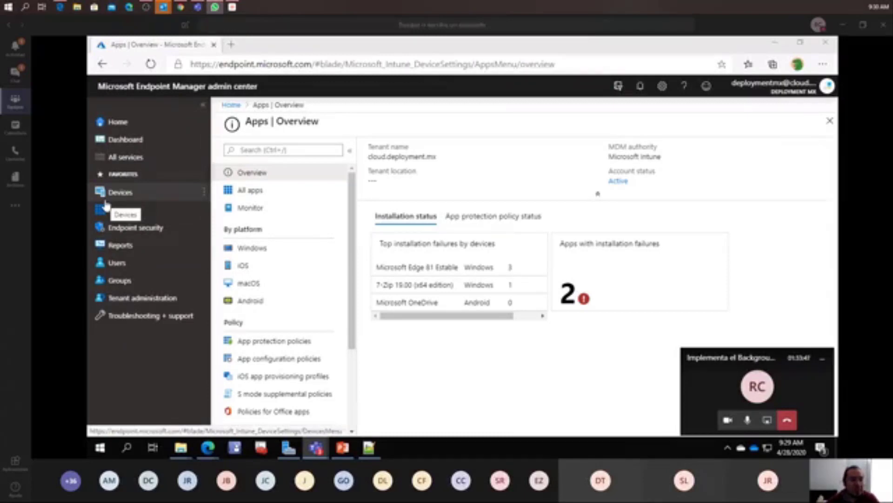
click(265, 198)
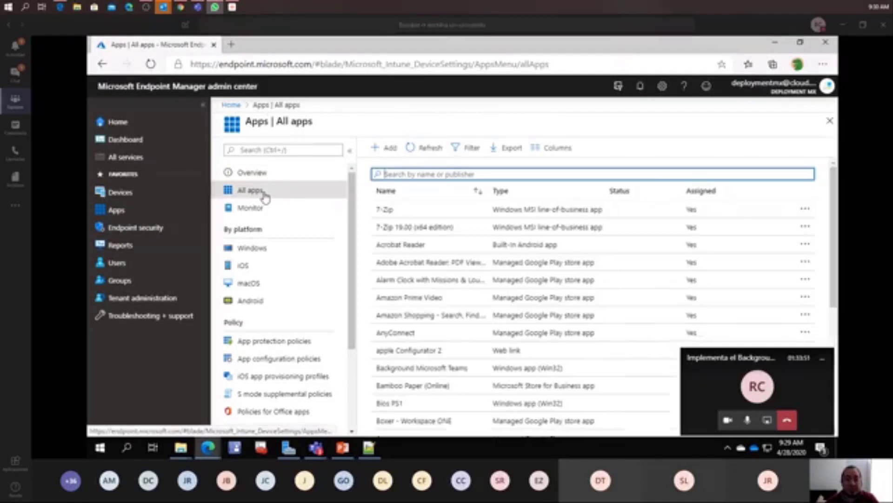
Step: Start adding an app of type Windows app (Win32) to show its wizard, and return to the All apps list
click(390, 147)
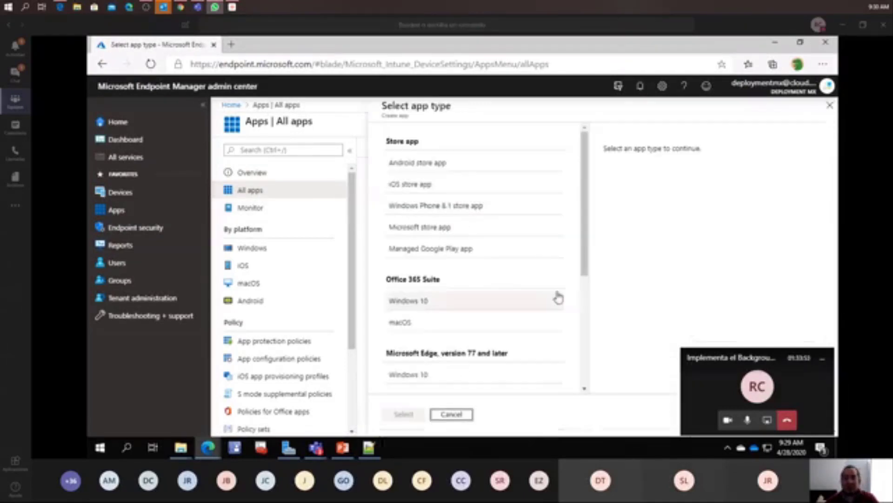
scroll(557, 297, down, 2)
scroll(568, 261, up, 2)
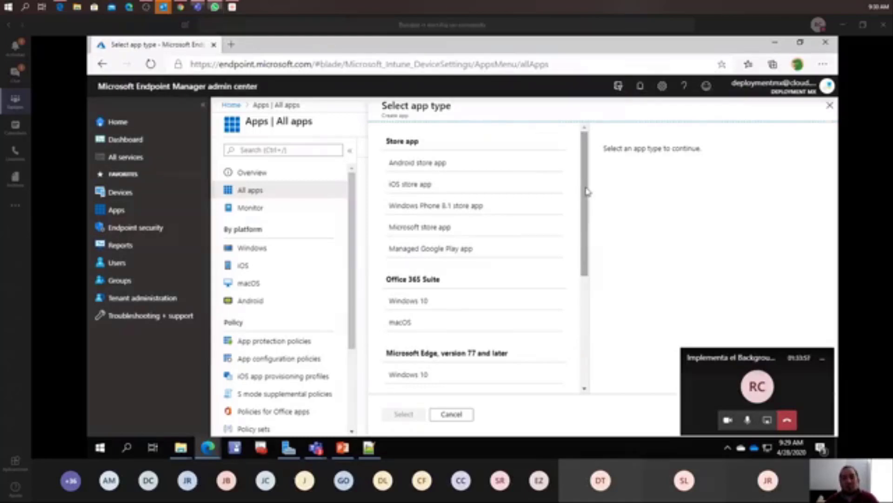
drag(588, 191, 585, 331)
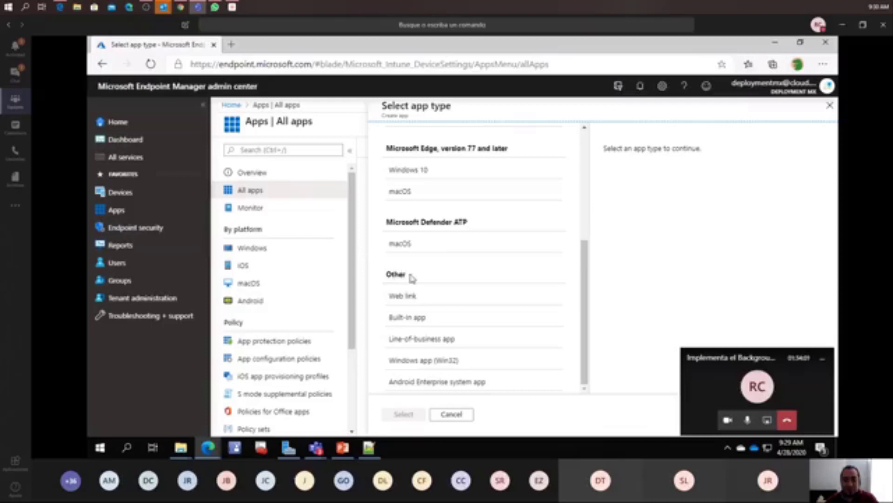
click(480, 365)
click(409, 415)
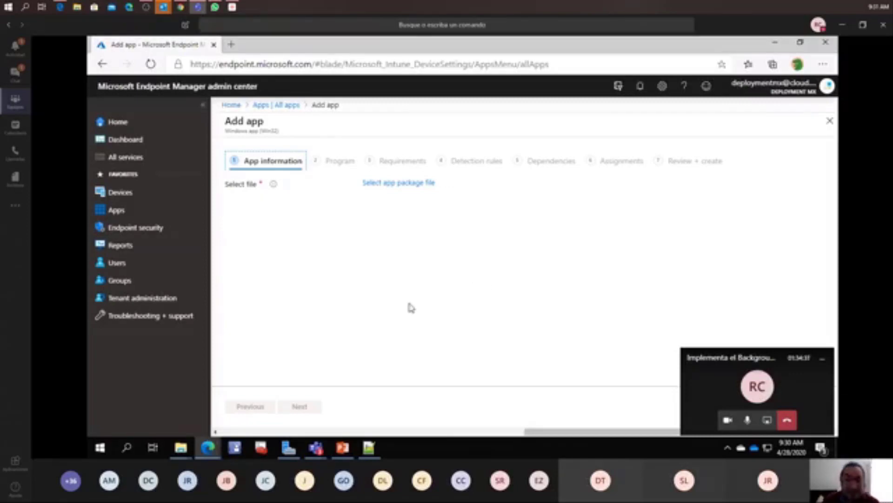
click(255, 105)
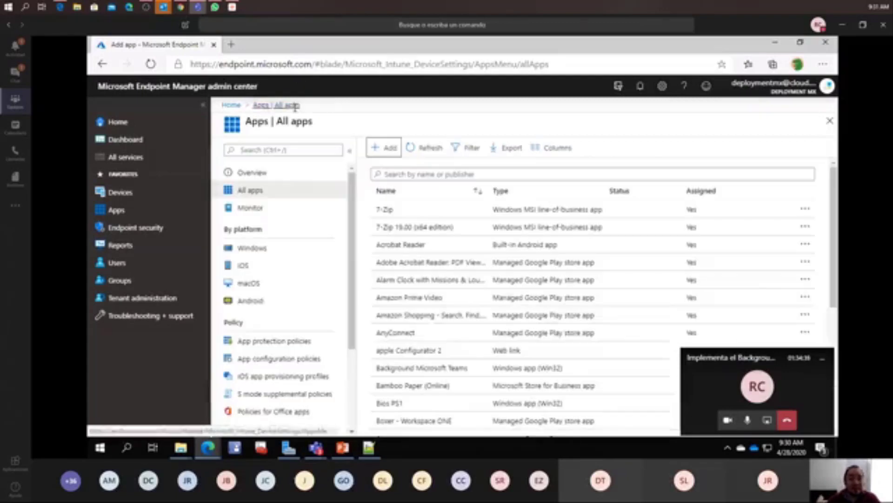
Step: Review the app types under Other in the add-app list and minimize the browser to return to the demo2 folder
click(387, 148)
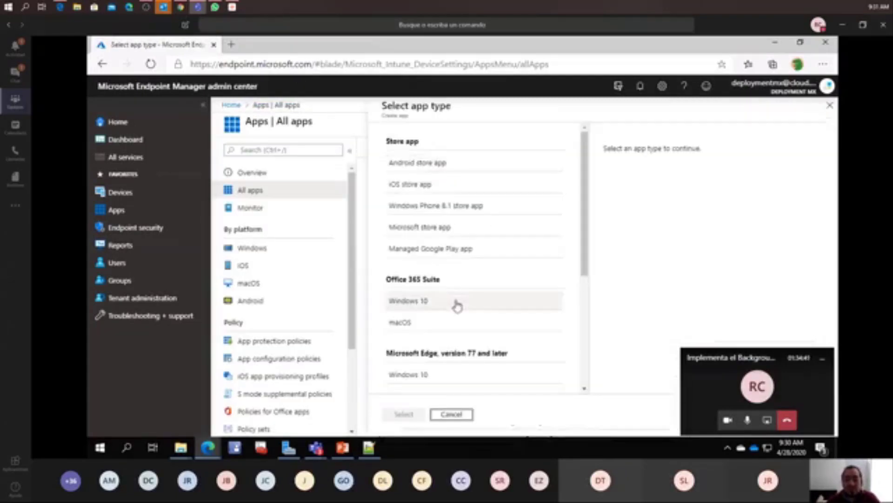
scroll(456, 303, down, 4)
scroll(444, 382, down, 1)
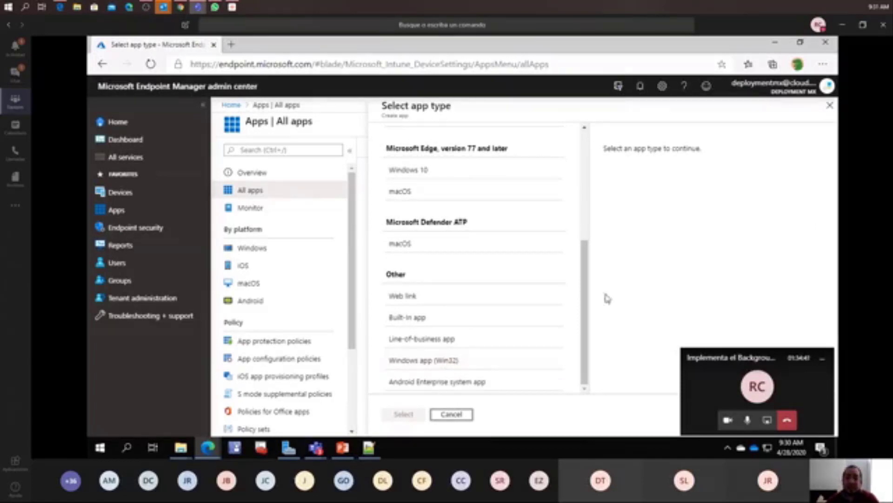
click(775, 43)
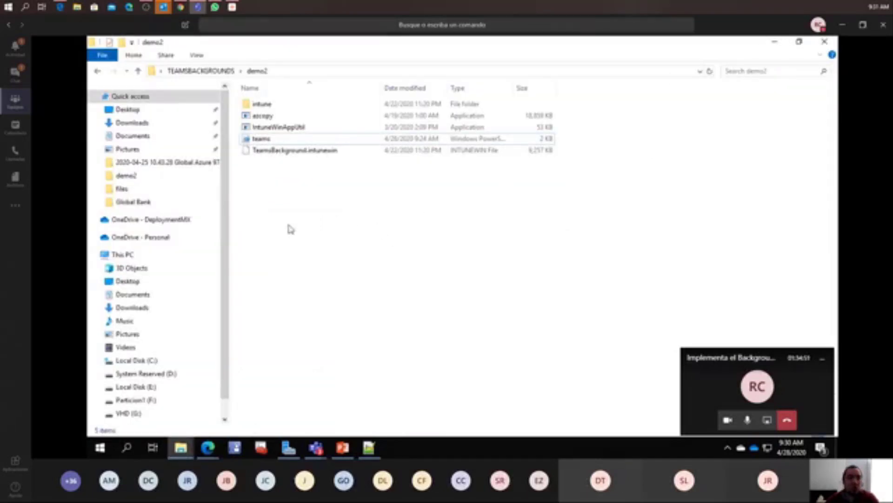
Step: Look at the actions available for the teams script in the demo2 folder, without running any
click(262, 140)
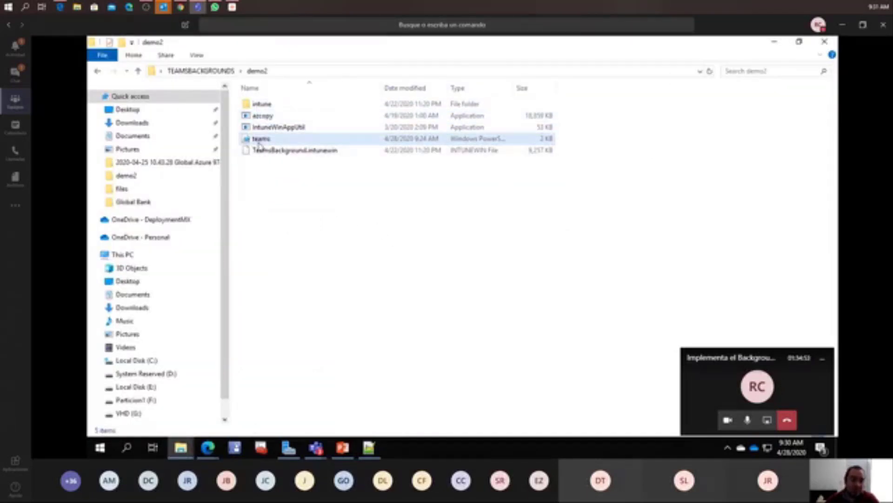
right_click(261, 141)
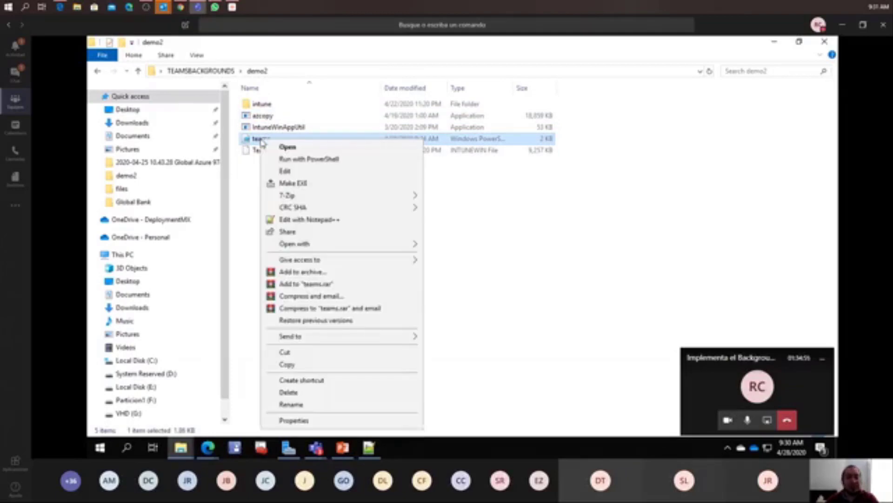
click(468, 236)
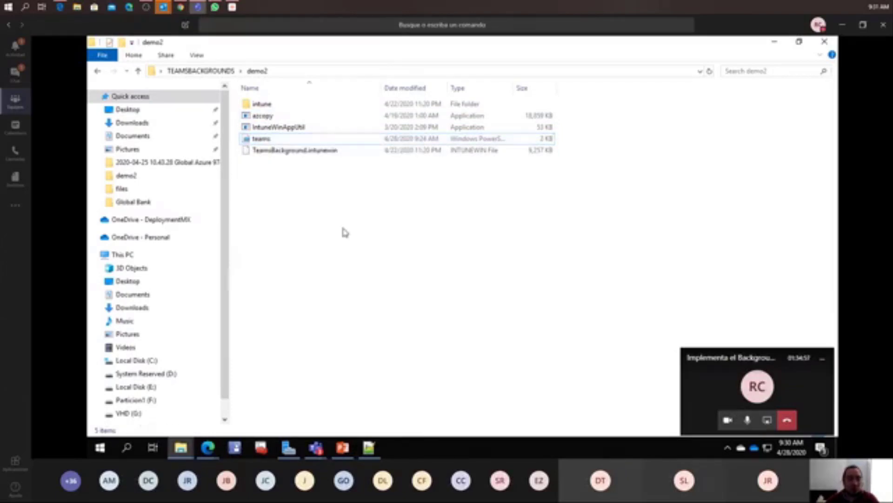
right_click(344, 228)
key(Escape)
Step: Look through the files in the intune folder and indicate the azcopy and teams files back in demo2
double_click(263, 105)
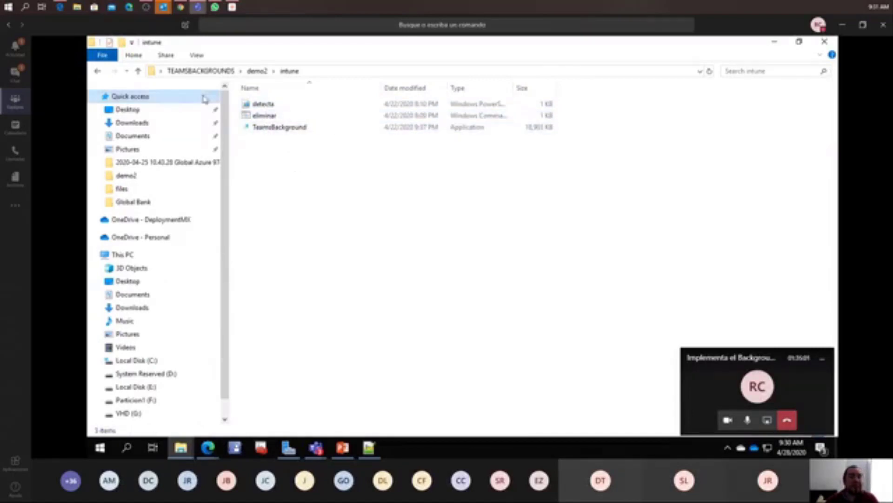
click(97, 70)
click(259, 116)
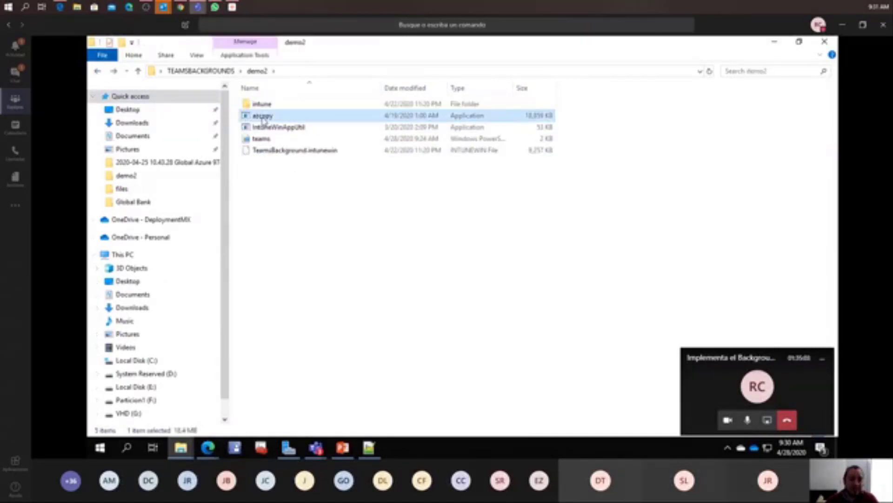
ctrl+click(263, 139)
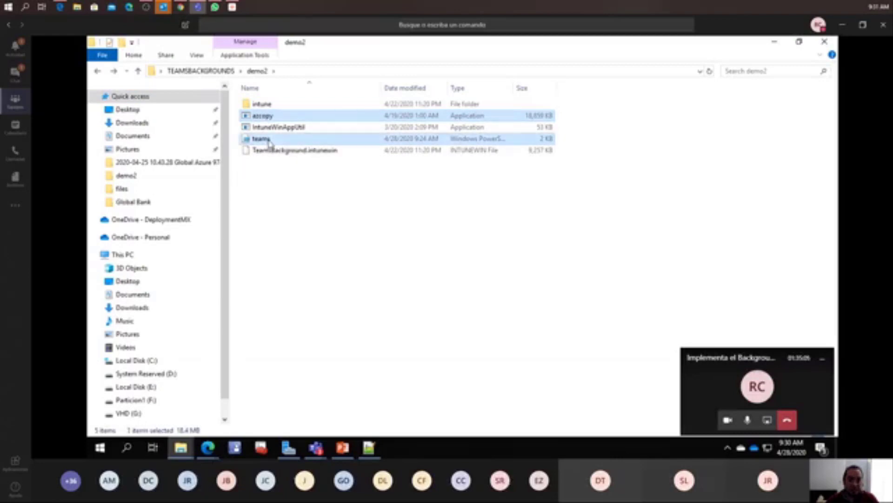
ctrl+click(265, 105)
double_click(266, 105)
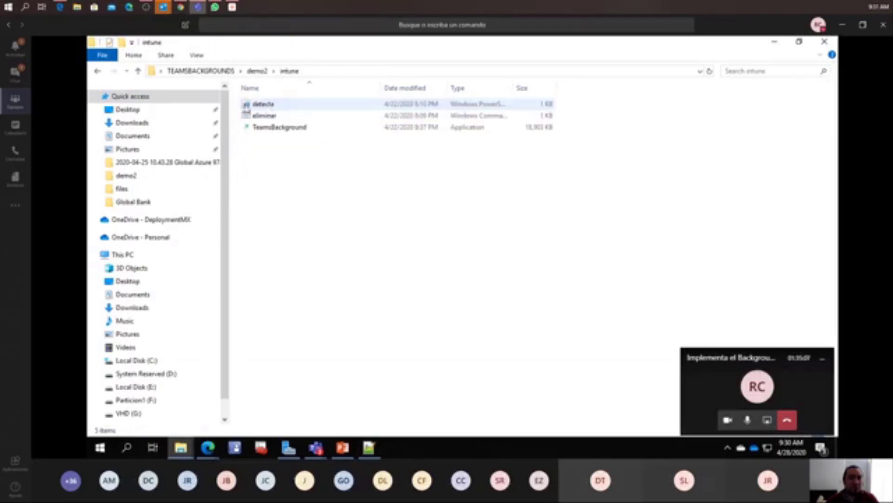
click(97, 71)
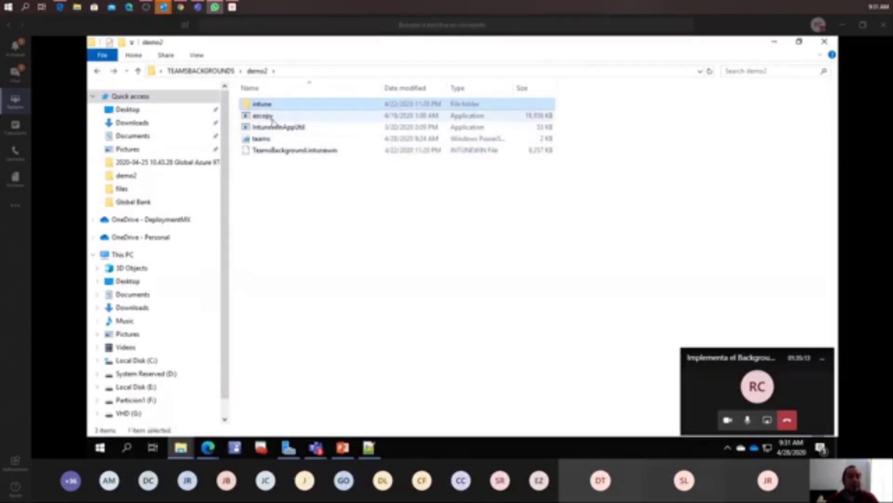
click(272, 116)
Step: Create a new folder named getweek inside demo2
right_click(285, 203)
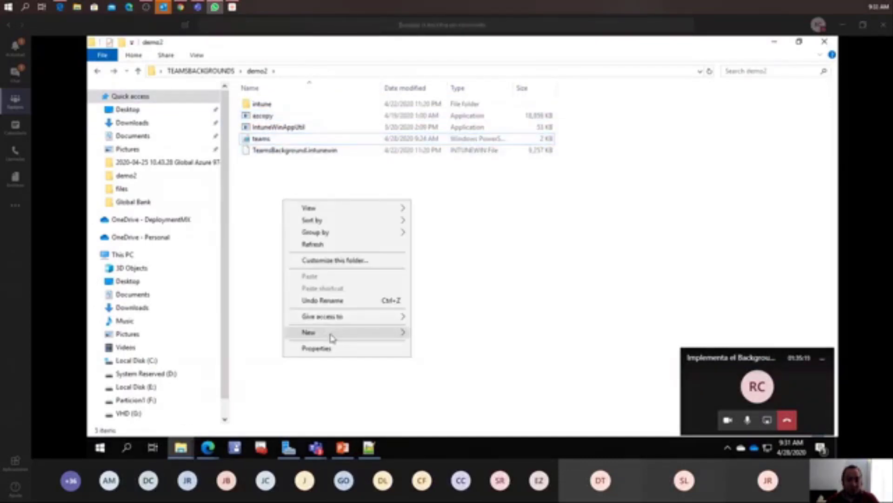
mouse_move(385, 333)
click(453, 170)
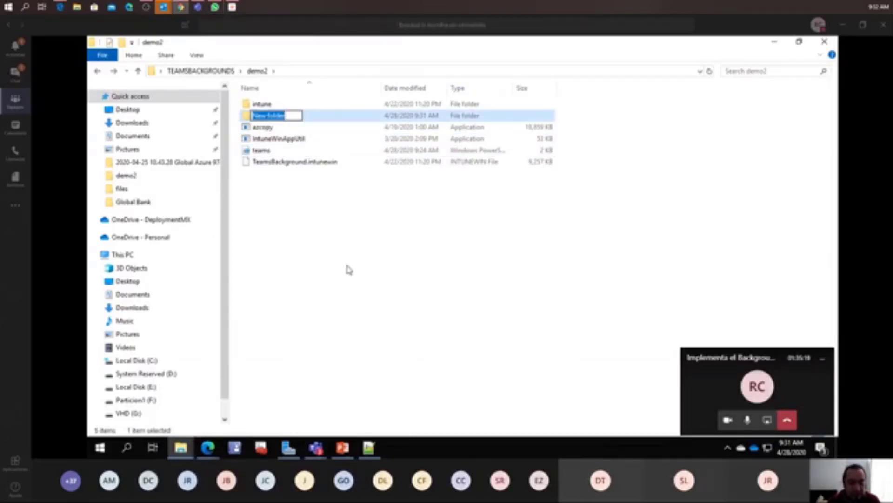
text(get)
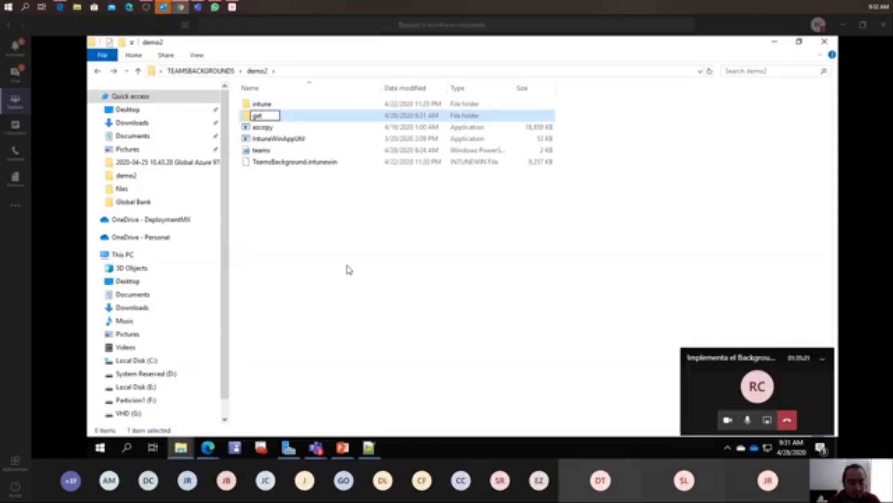
text(week)
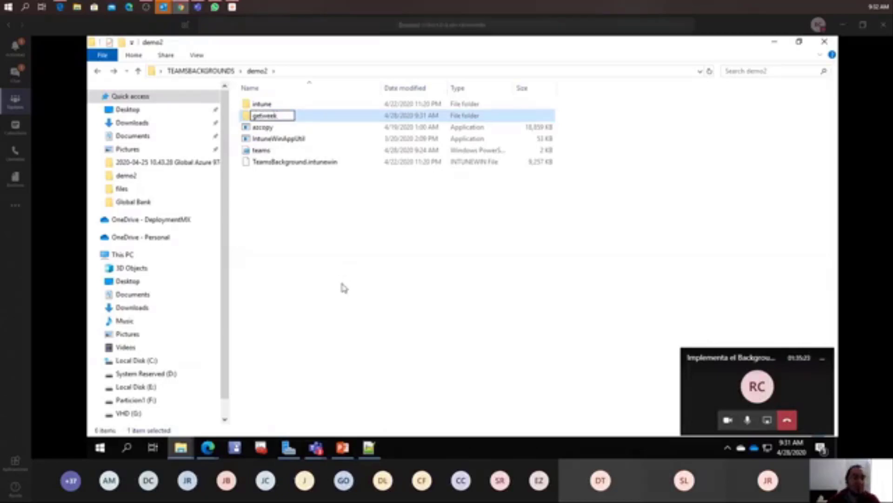
key(Return)
Step: Copy the azcopy and teams files from demo2 into the getweek folder
click(263, 151)
ctrl+click(269, 128)
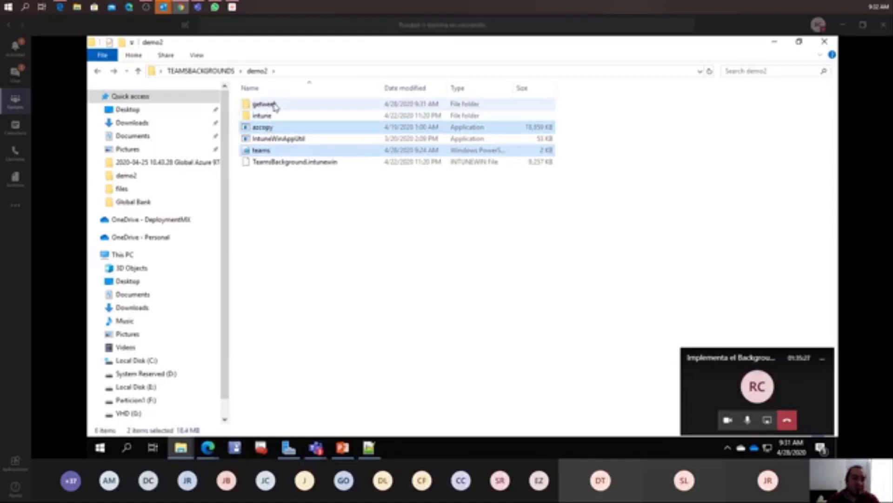
click(274, 107)
double_click(274, 107)
right_click(287, 154)
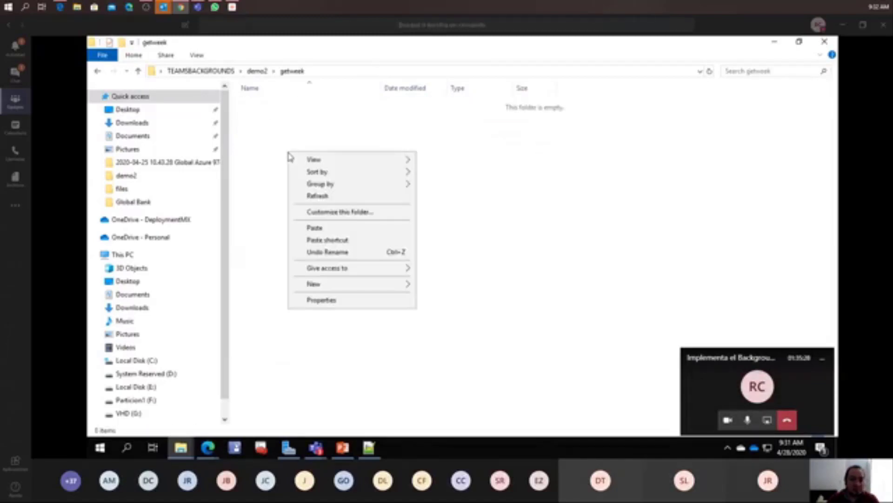
click(322, 228)
click(311, 217)
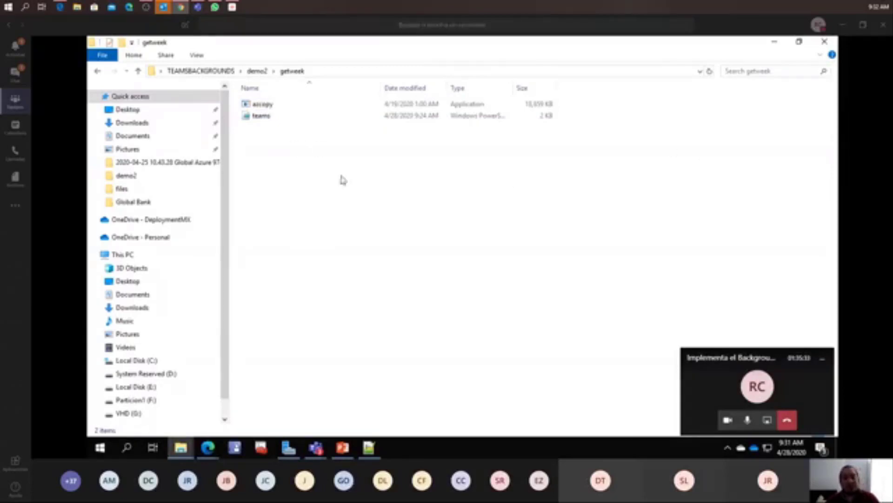
Step: Select the teams script in getweek, show the desktop by minimizing the folder window and bring the window back
click(269, 117)
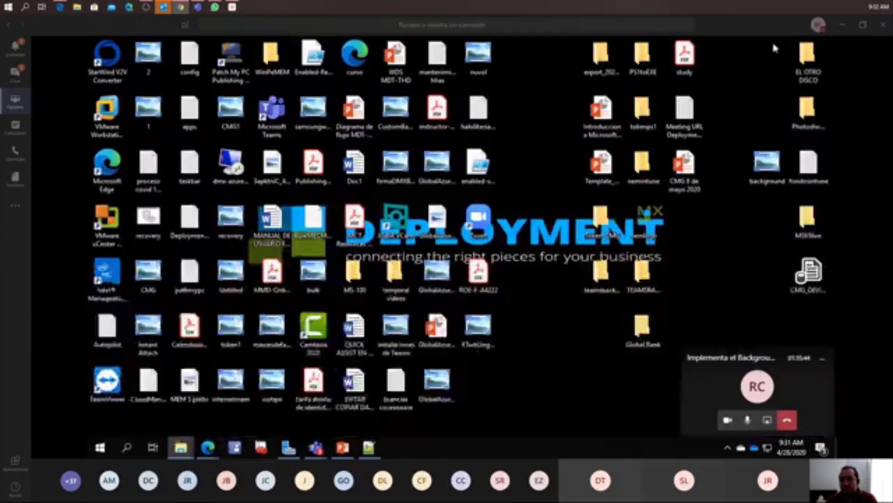
click(774, 42)
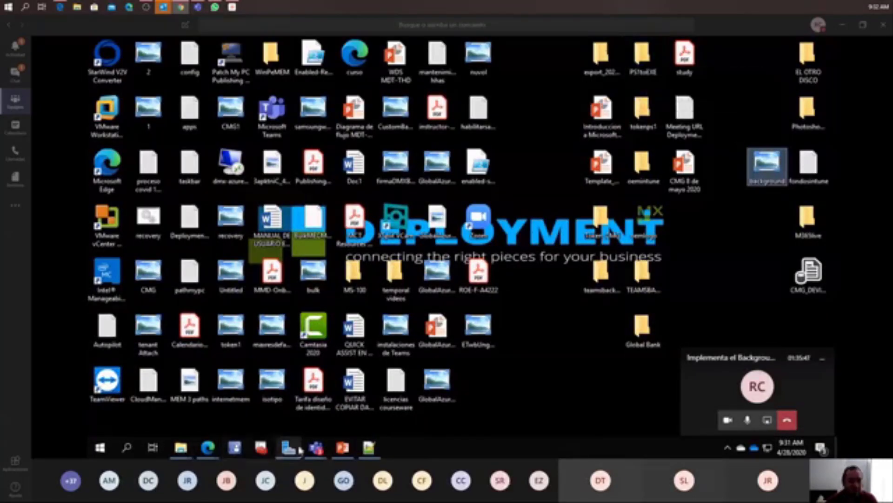
click(513, 240)
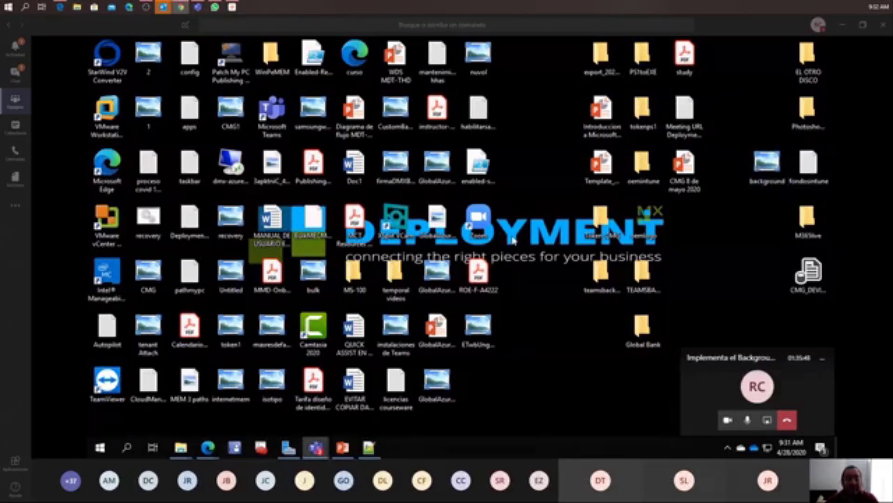
mouse_move(181, 447)
click(247, 409)
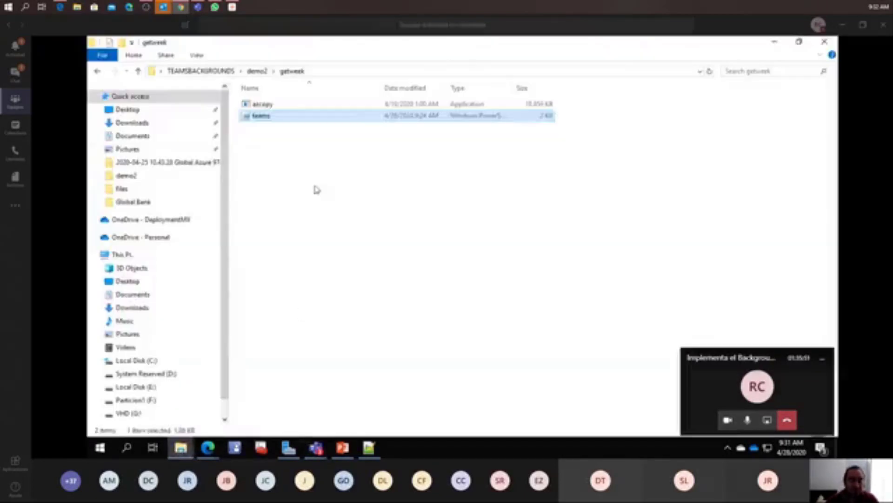
Step: Check the file properties of the teams script in the getweek folder and close them
right_click(270, 117)
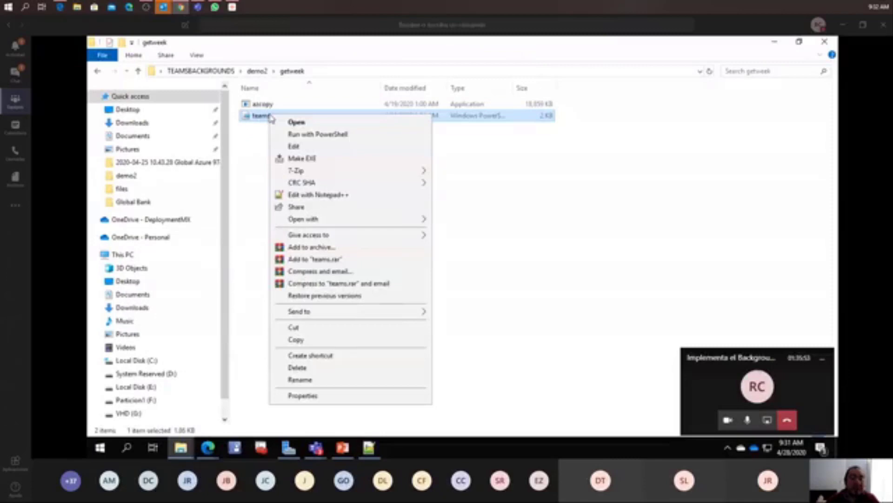
click(321, 399)
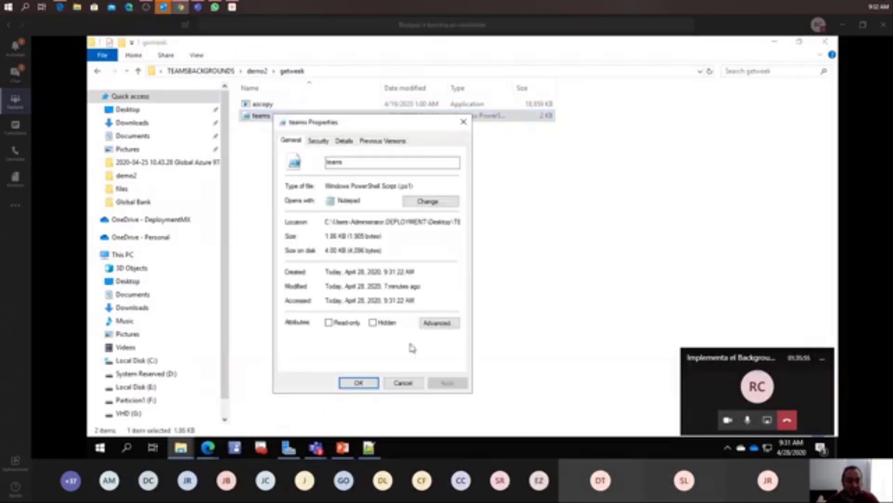
click(463, 123)
Step: Open the PS1toEXE folder on the desktop and go to its New_Version\Sources\Sources subfolder
click(776, 42)
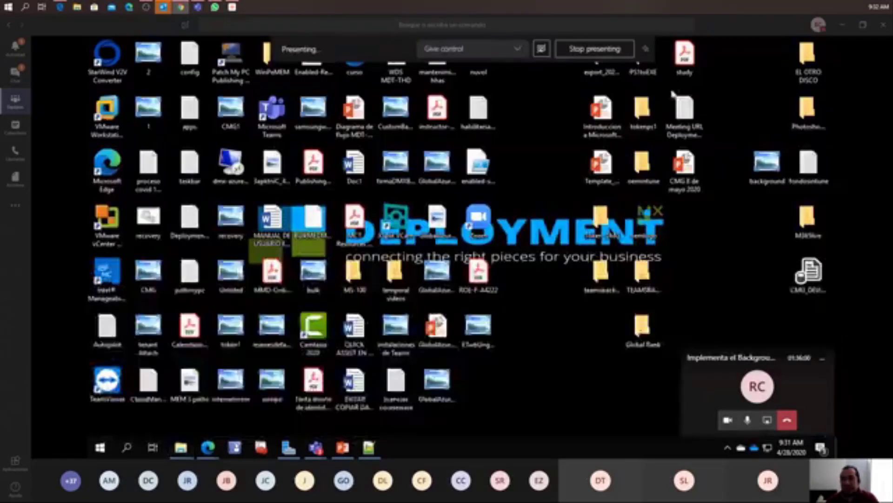
click(644, 73)
mouse_move(645, 74)
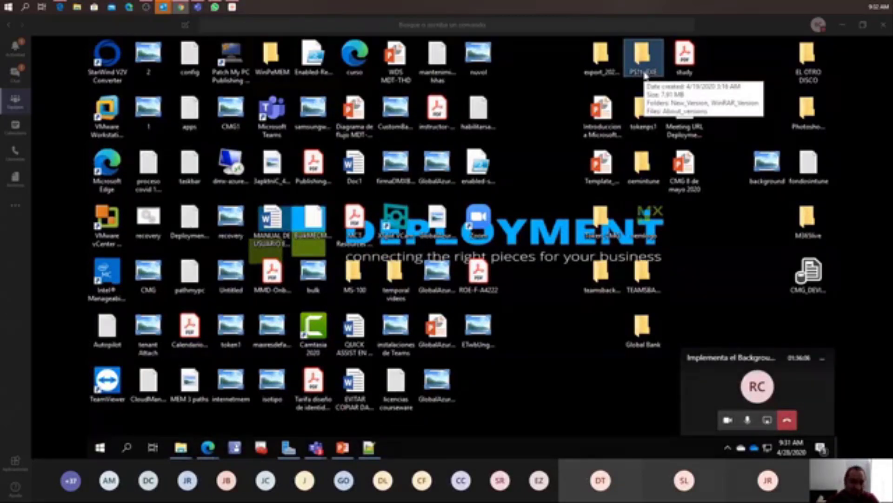
mouse_move(651, 118)
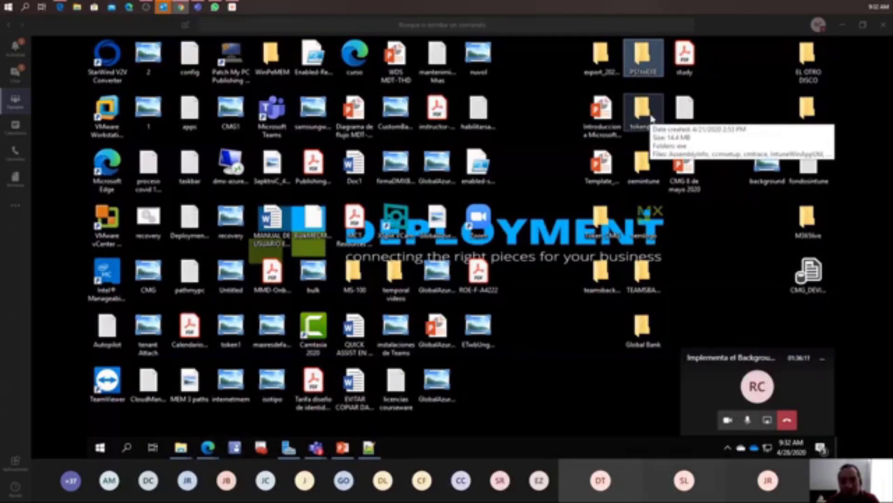
double_click(641, 56)
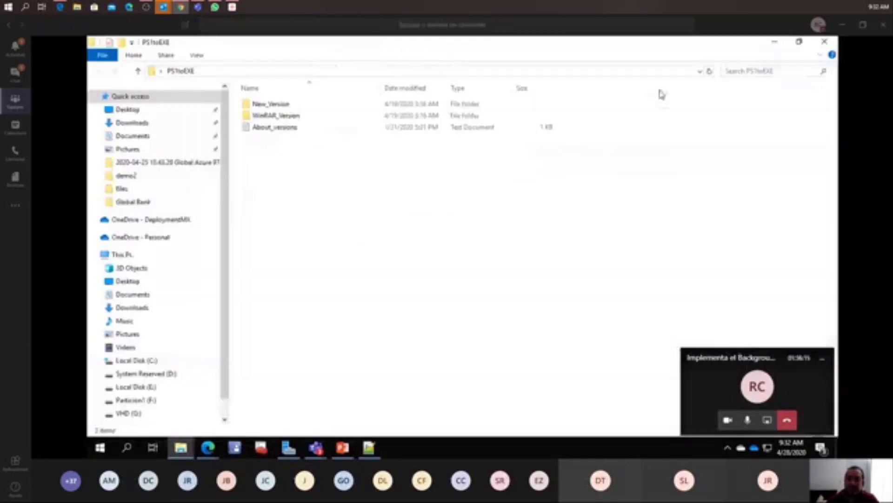
click(660, 86)
click(267, 105)
double_click(268, 106)
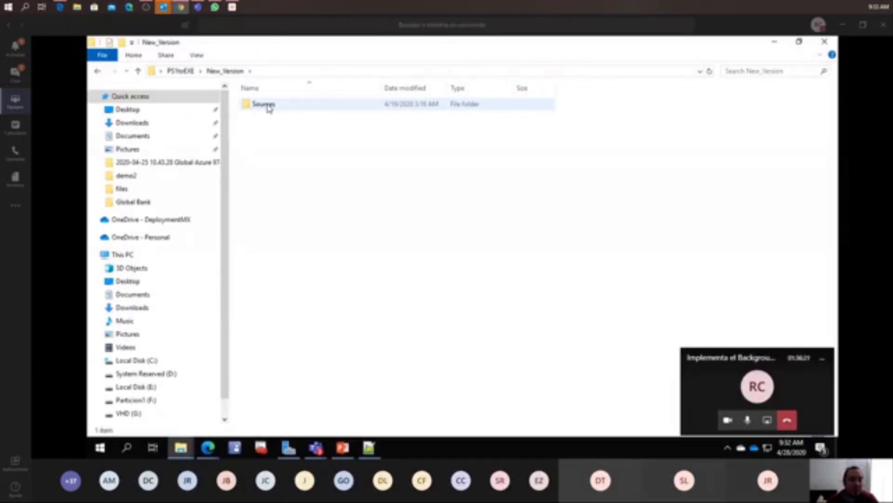
double_click(267, 107)
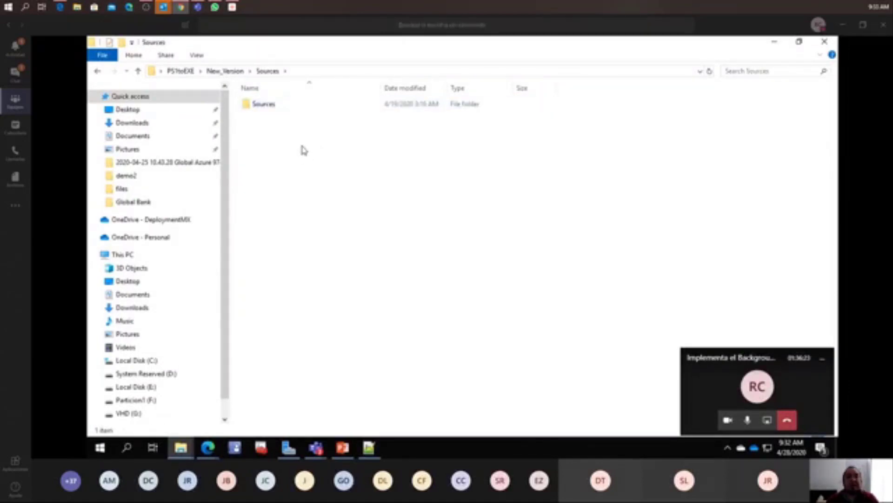
click(269, 110)
double_click(269, 109)
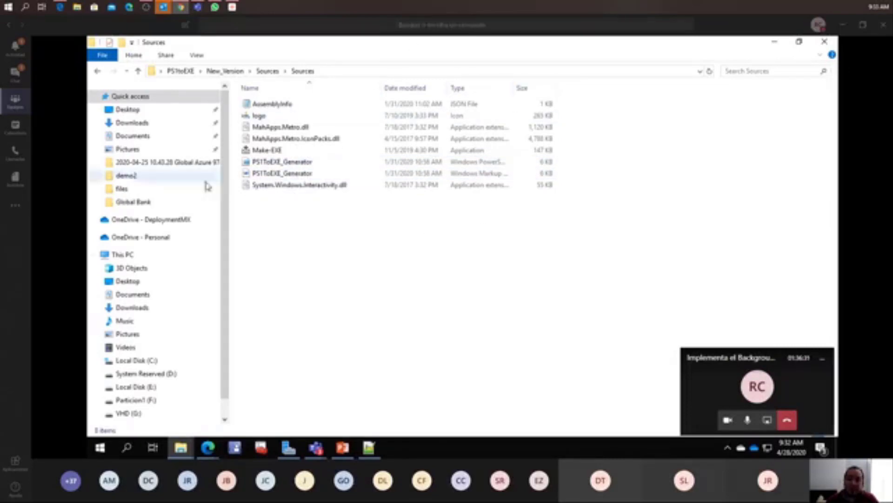
Step: Run the PS1ToEXE_Generator script with PowerShell and move its window to the middle of the screen
right_click(294, 163)
click(356, 170)
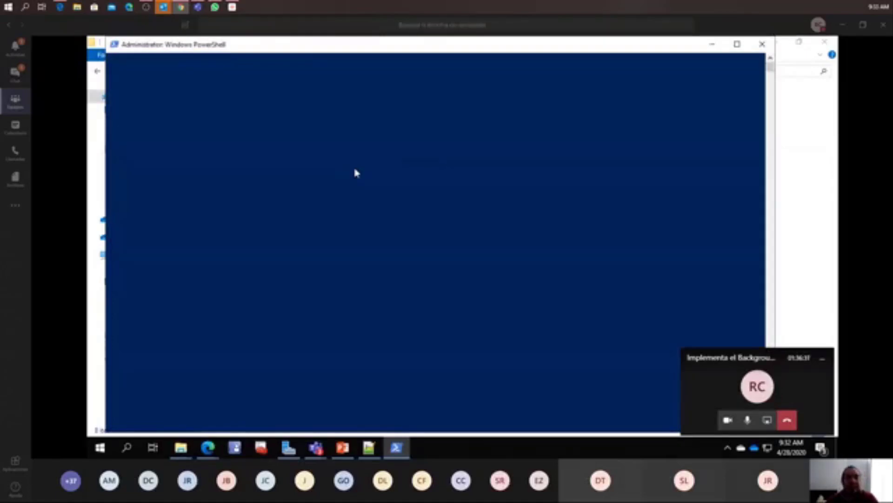
drag(223, 78, 457, 104)
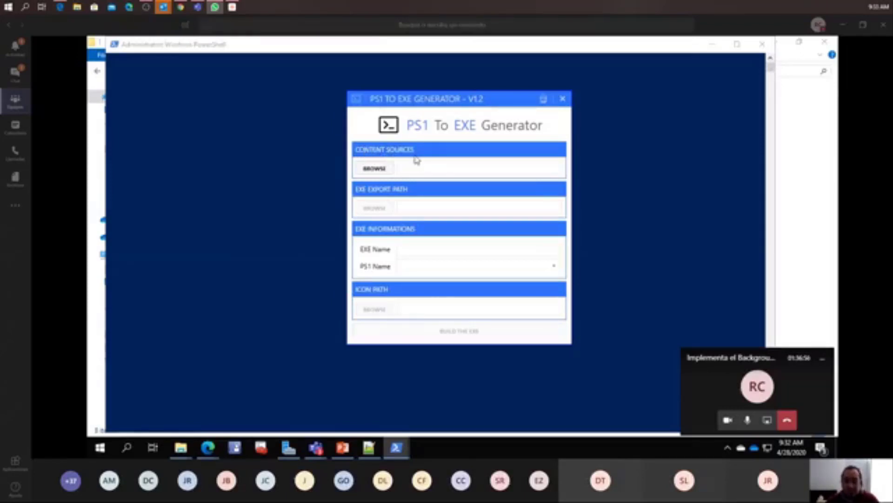
Step: Set the generator's content source to the getweek folder in TEAMSBACKGROUNDS\demo2
click(378, 169)
scroll(409, 241, down, 5)
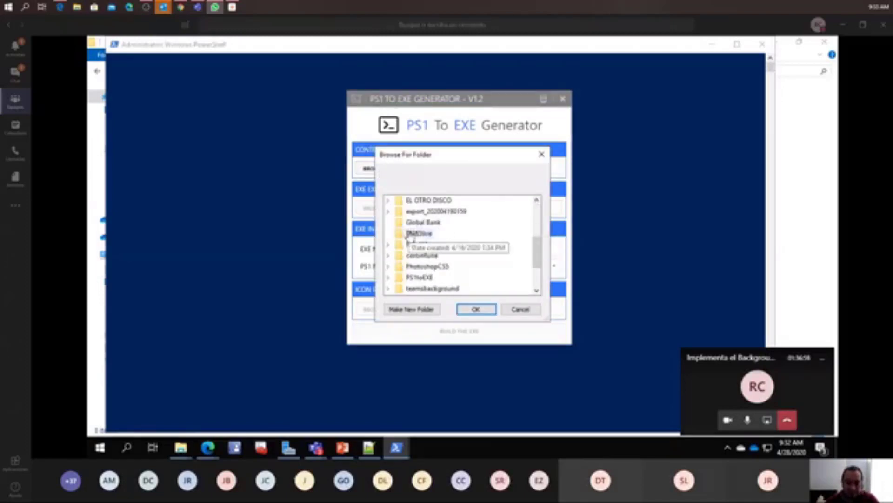
click(403, 266)
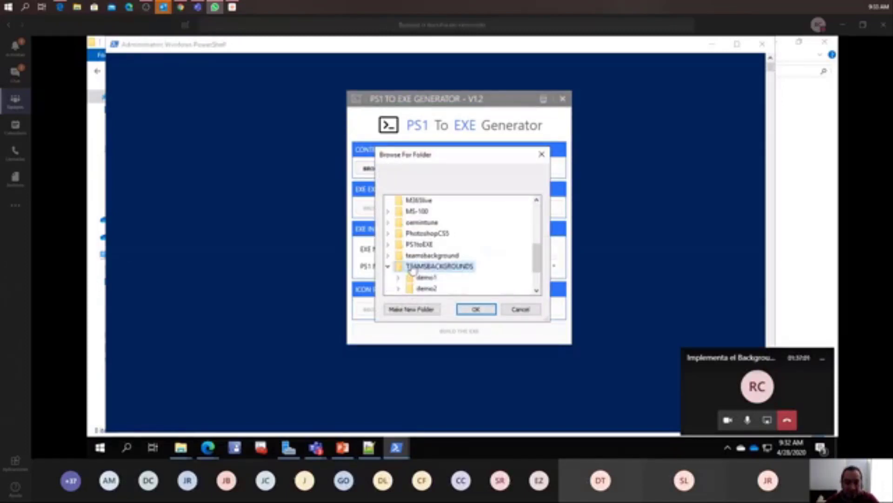
click(398, 244)
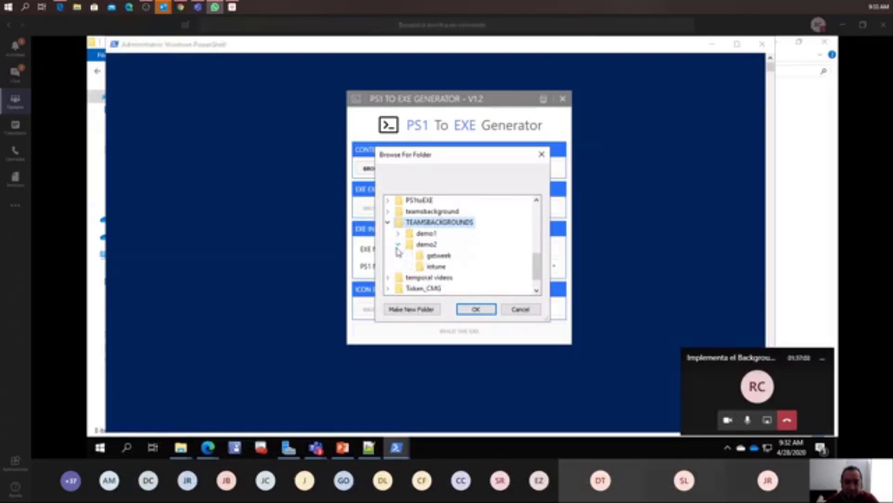
click(440, 256)
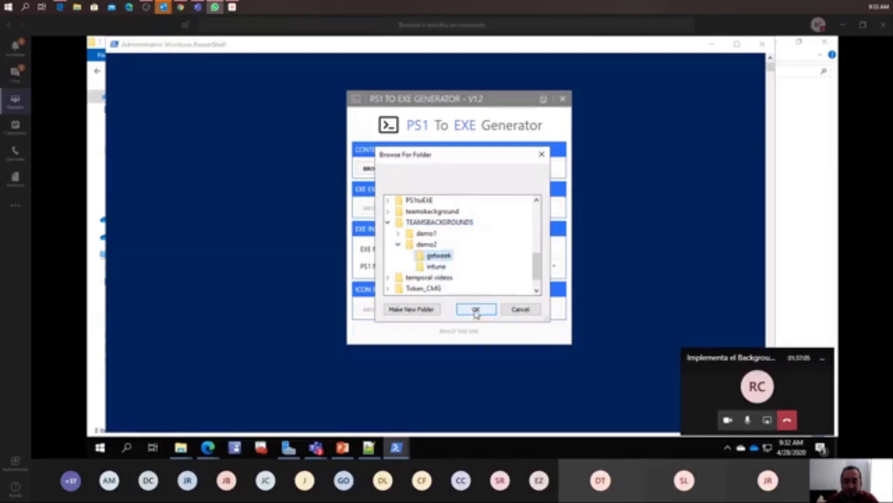
click(475, 309)
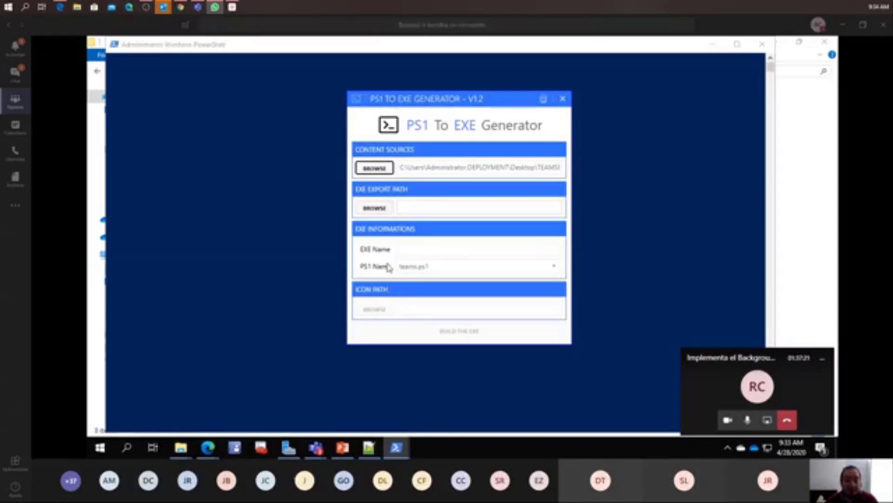
Step: Set the EXE export path to the same getweek folder in TEAMSBACKGROUNDS\demo2
click(386, 209)
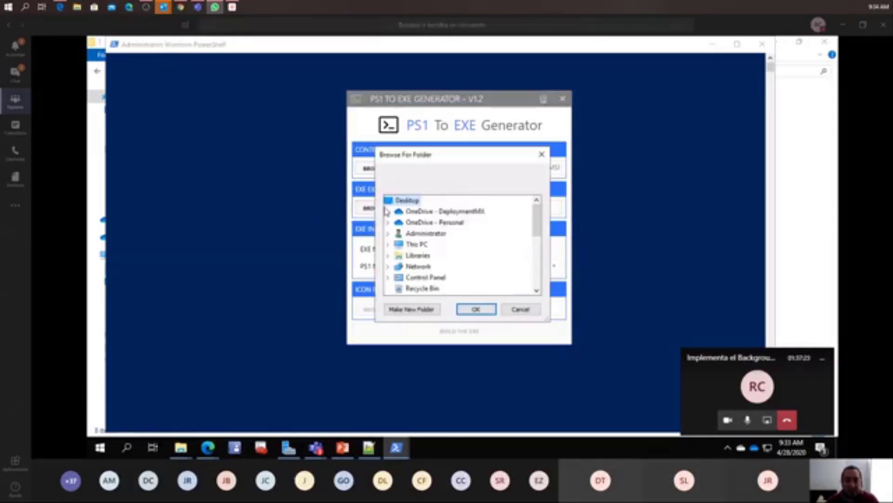
scroll(419, 247, down, 5)
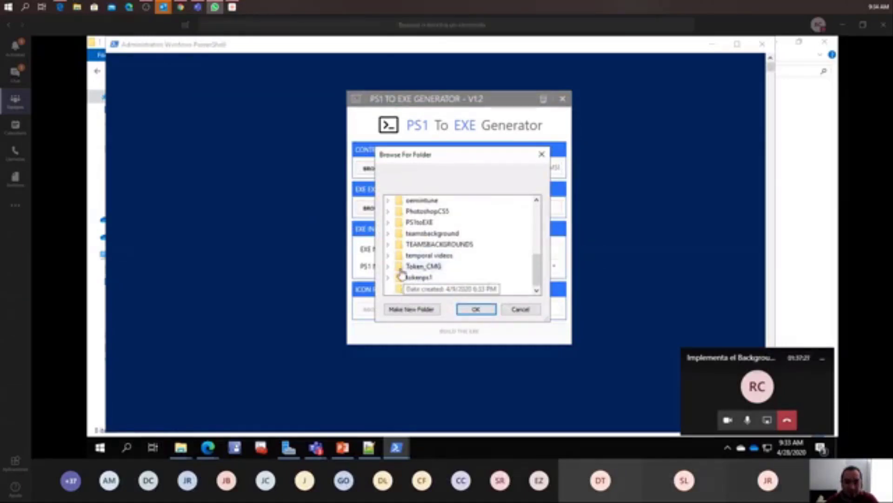
click(388, 245)
click(398, 264)
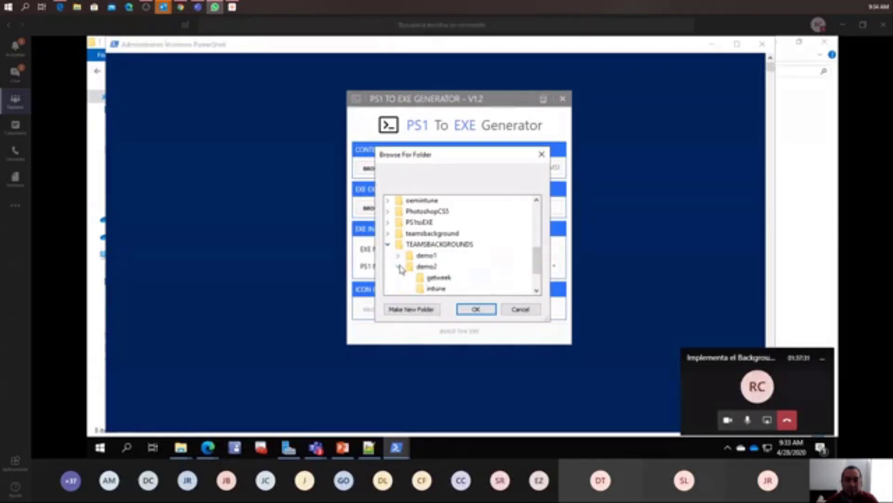
click(439, 244)
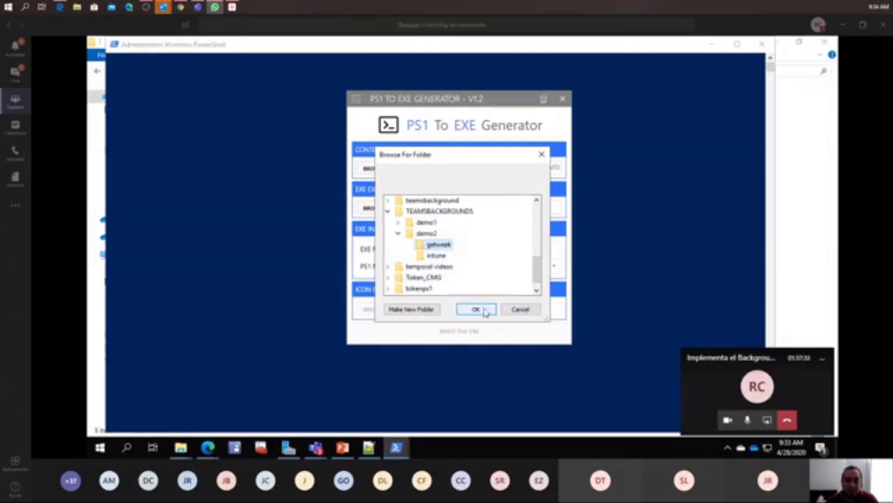
click(476, 309)
Step: Name the EXE get-week and choose isotipo_Qgd_icon from Downloads as its icon
click(422, 249)
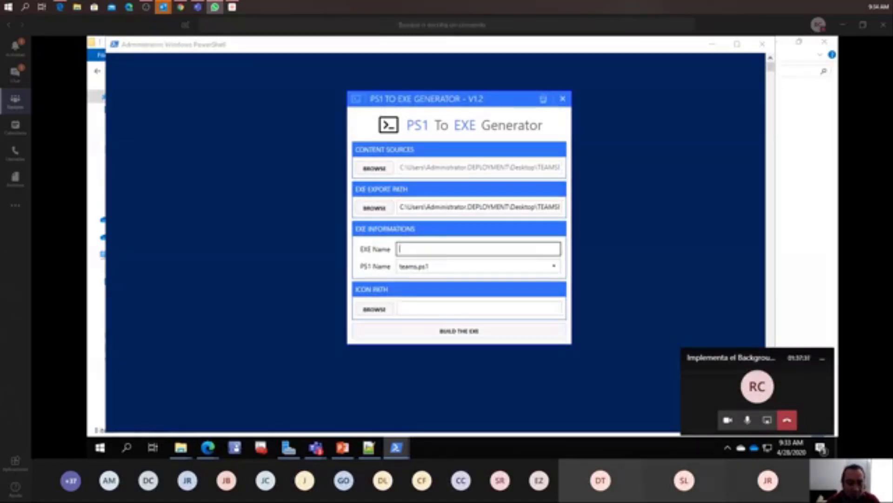
text(get-wee)
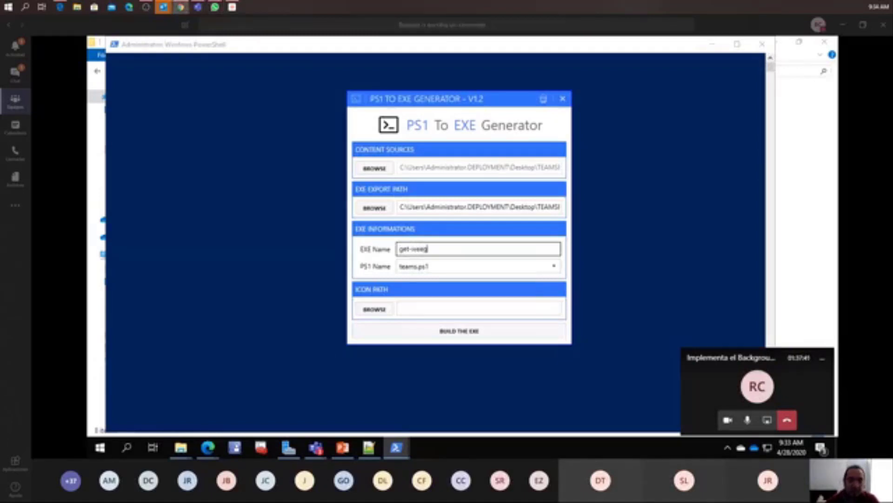
text(k)
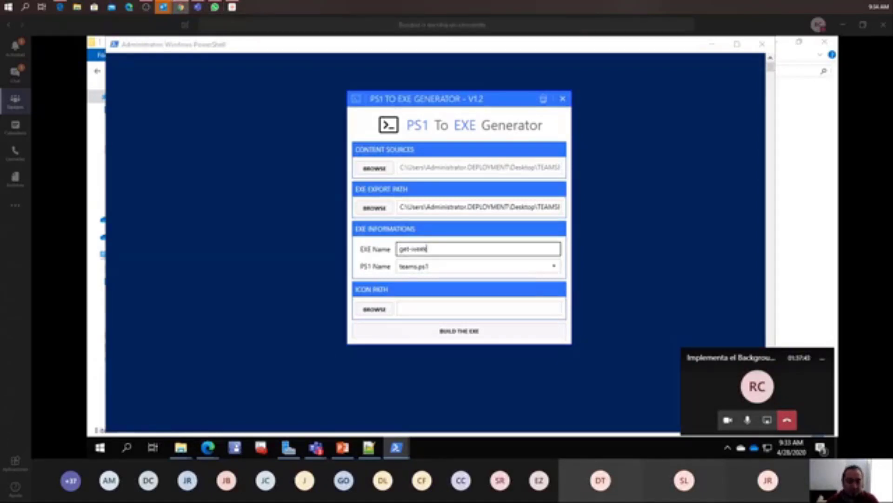
click(379, 309)
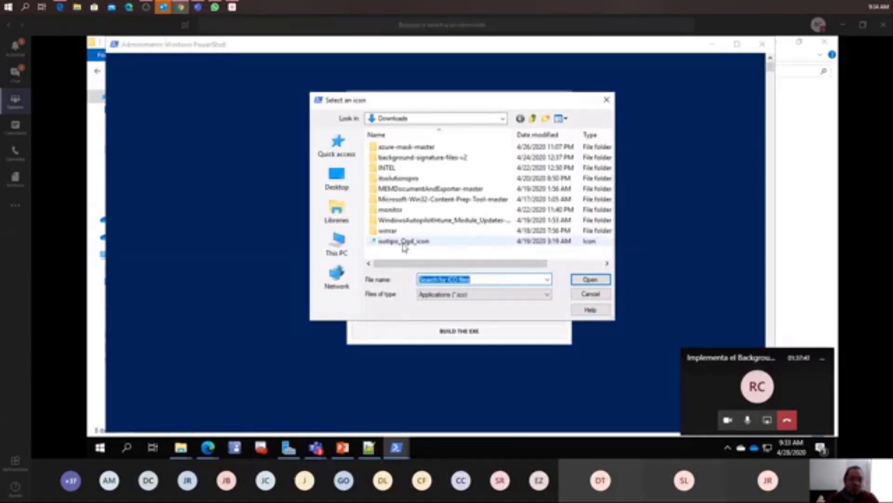
click(403, 242)
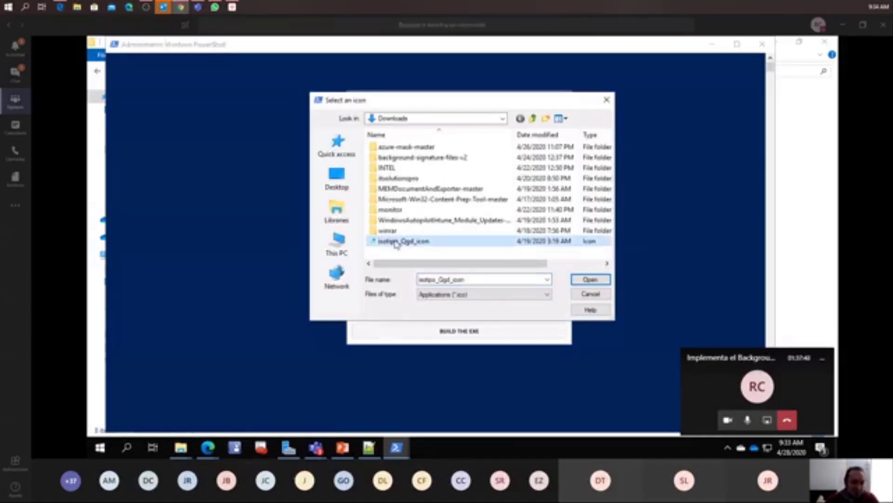
click(586, 280)
Step: Build the EXE and close the generator and its Sources folder
click(462, 333)
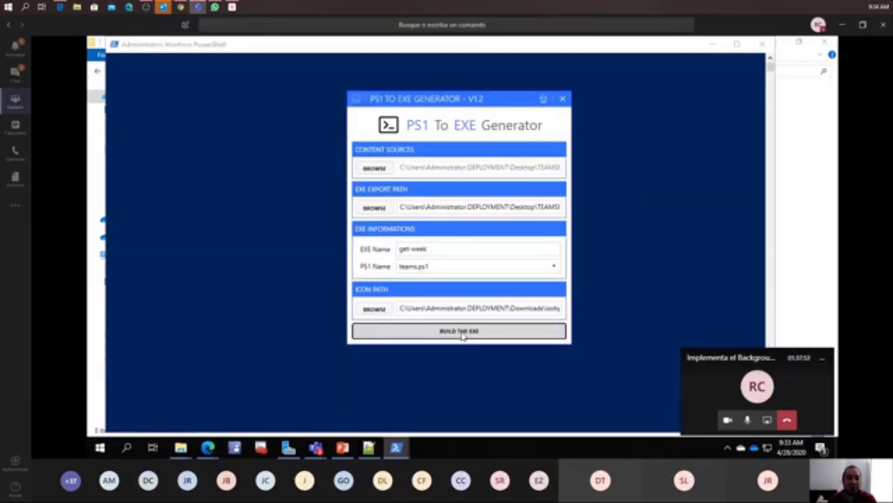
click(463, 334)
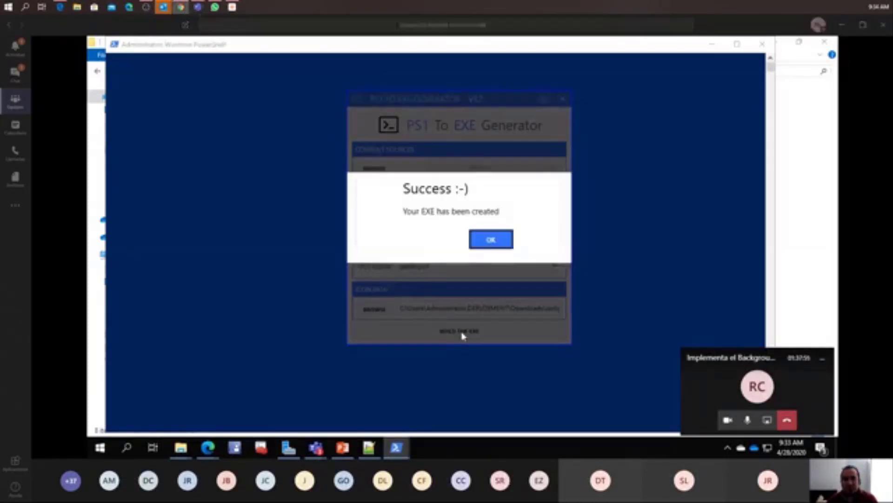
click(493, 239)
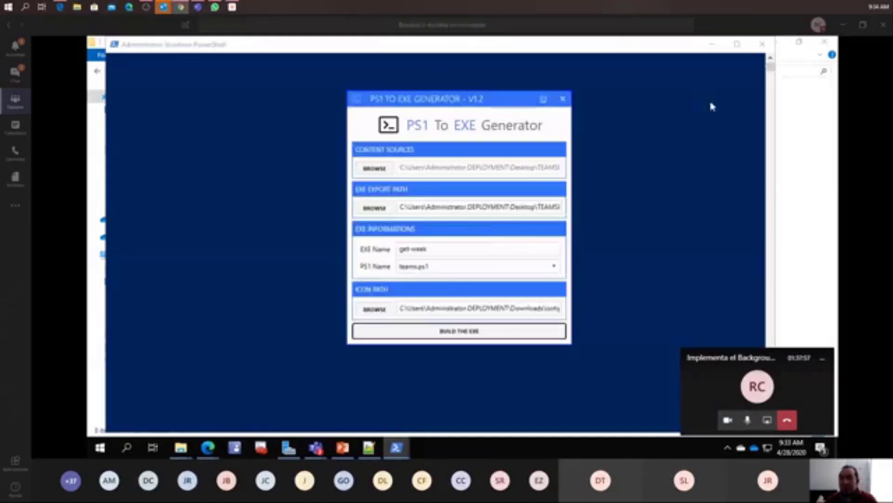
click(778, 48)
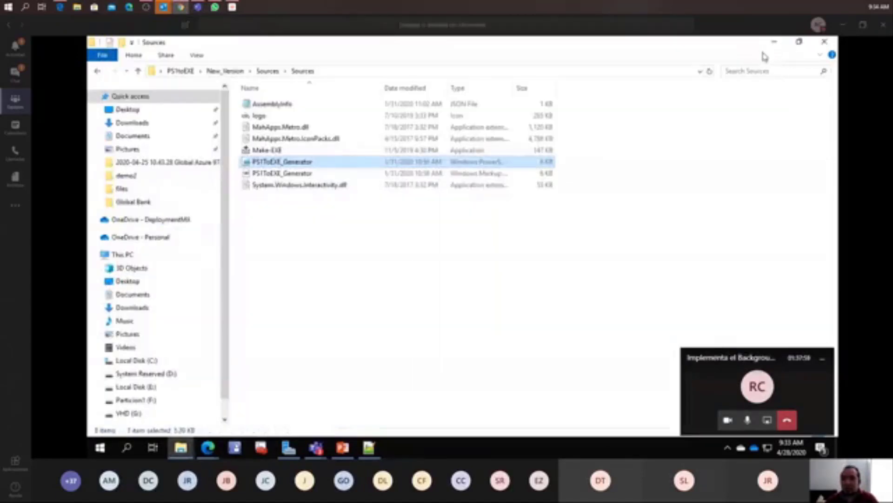
click(823, 42)
Step: Copy the get-week application from TEAMSBACKGROUNDS\demo2\getweek to the desktop and place it above the background image
double_click(646, 277)
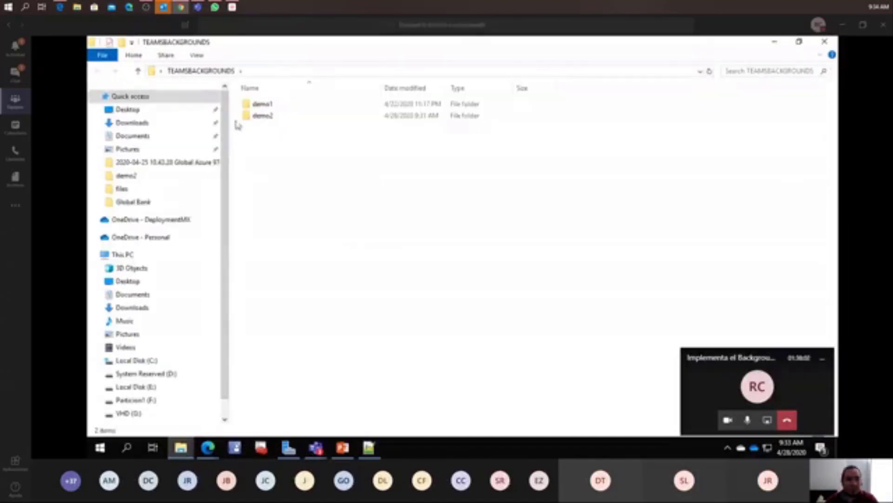
double_click(261, 116)
double_click(263, 103)
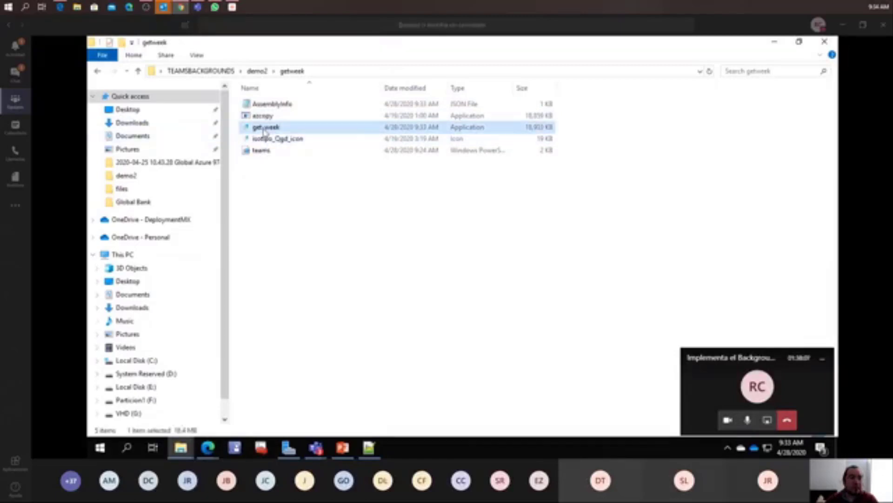
click(263, 127)
right_click(265, 127)
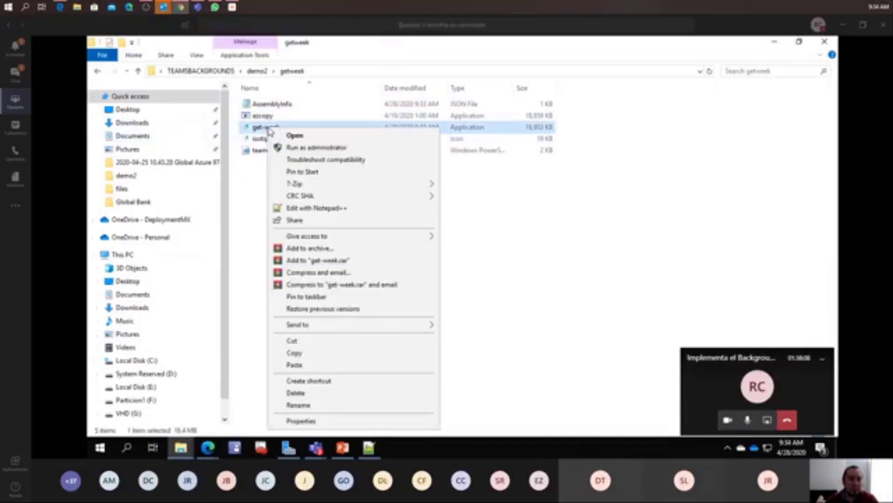
click(293, 352)
click(773, 42)
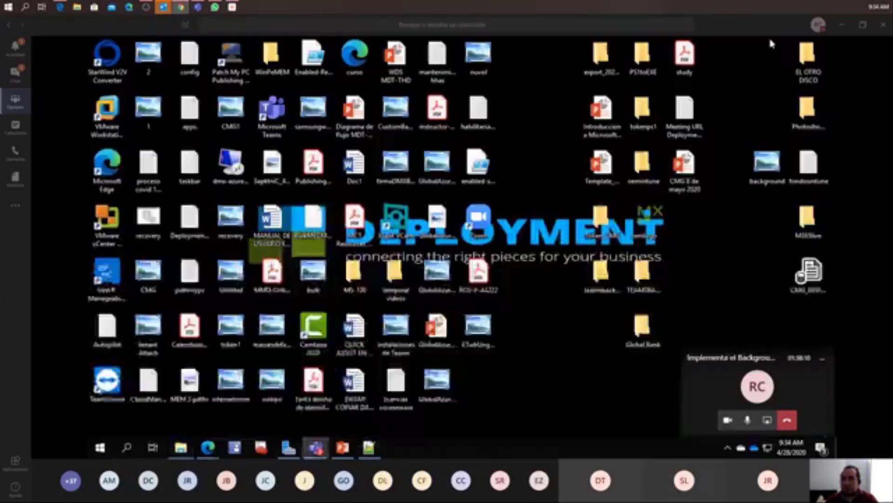
right_click(715, 75)
click(741, 135)
drag(724, 58, 766, 111)
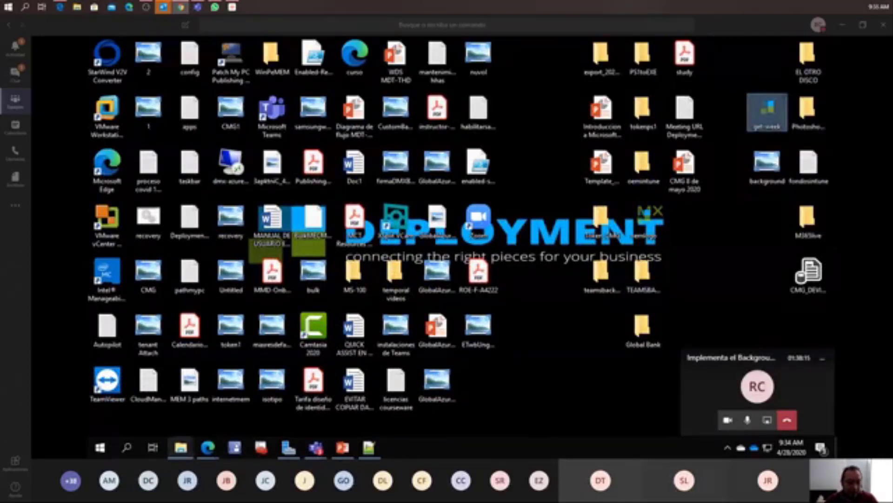
Step: Close the open getweek folder windows
mouse_move(180, 447)
click(281, 390)
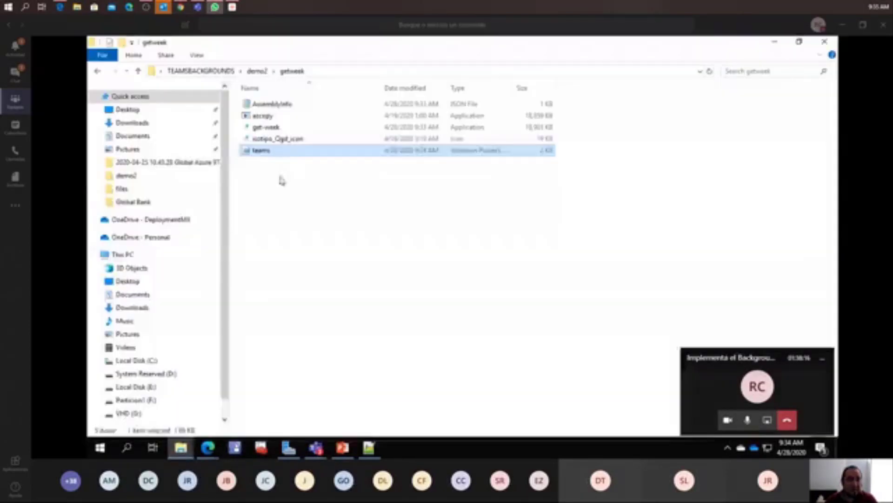
click(349, 69)
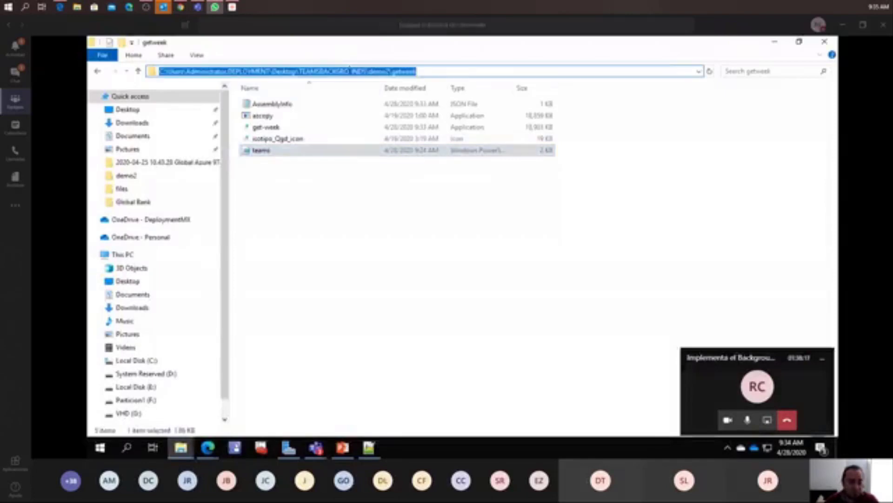
click(824, 43)
mouse_move(180, 448)
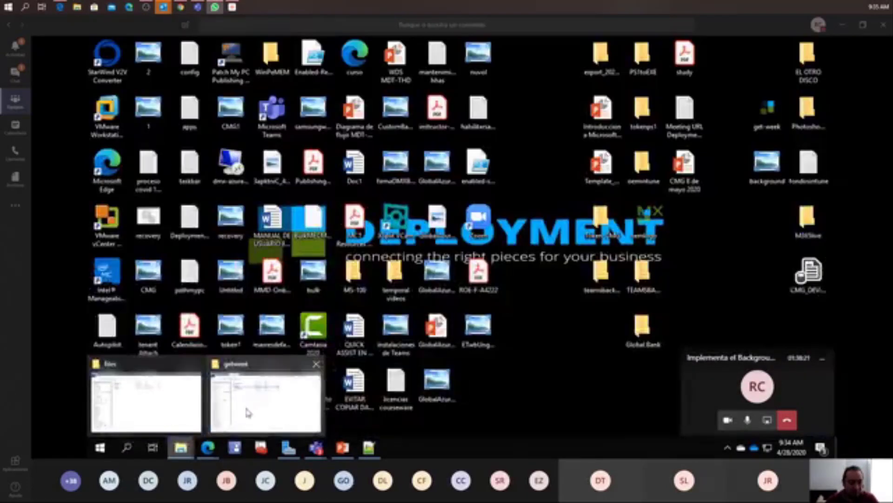
click(316, 363)
Step: Go to %appdata%\microsoft\teams in the open files folder window
click(170, 399)
click(348, 71)
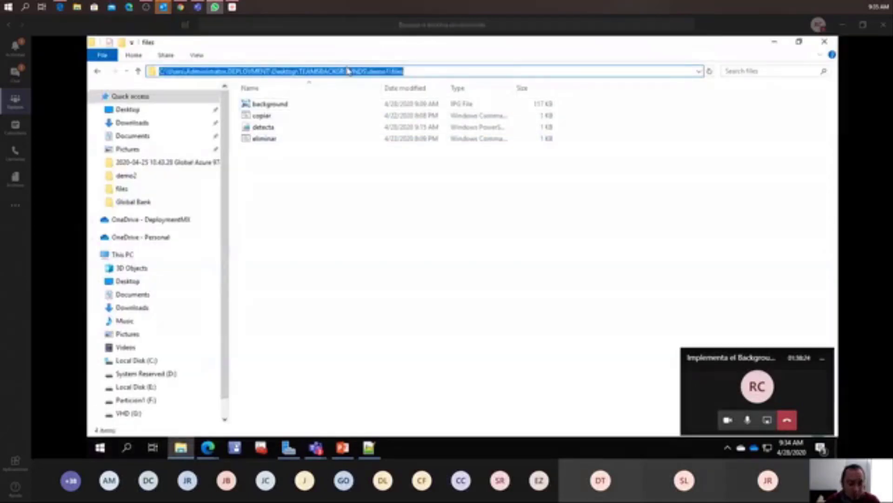
text(%)
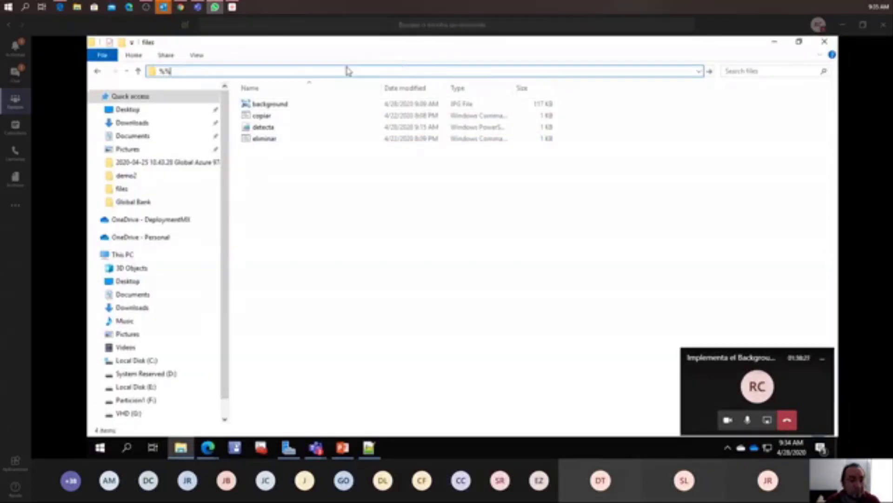
text(appdata%ta%)
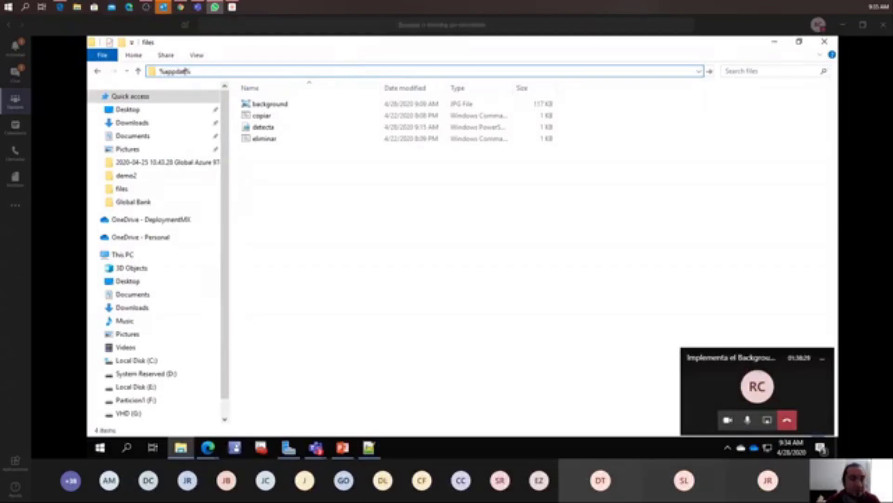
text(\micr)
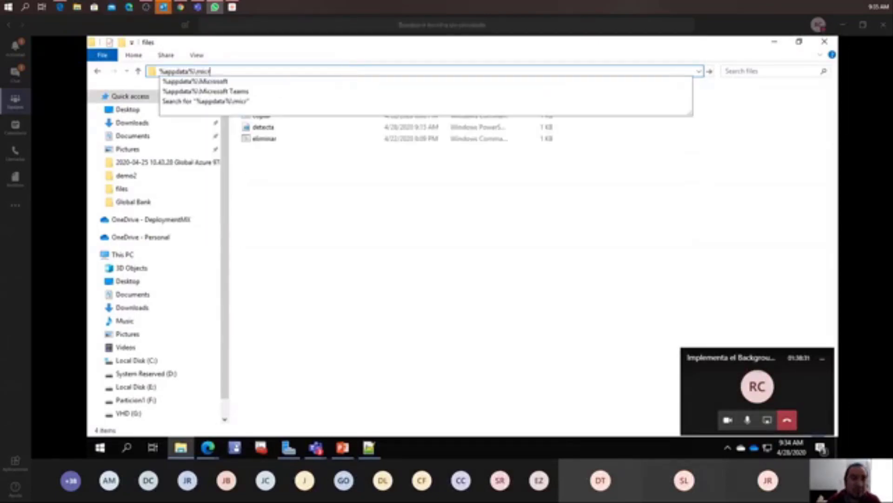
text(osoft\teams)
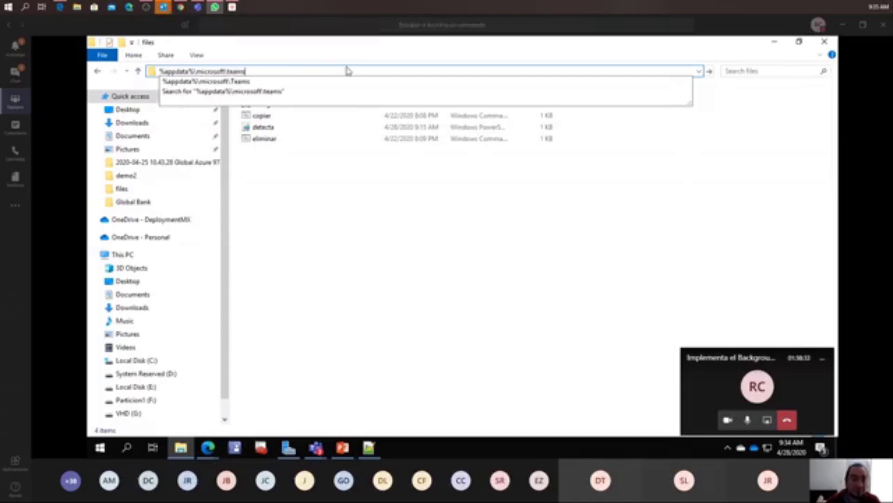
key(Return)
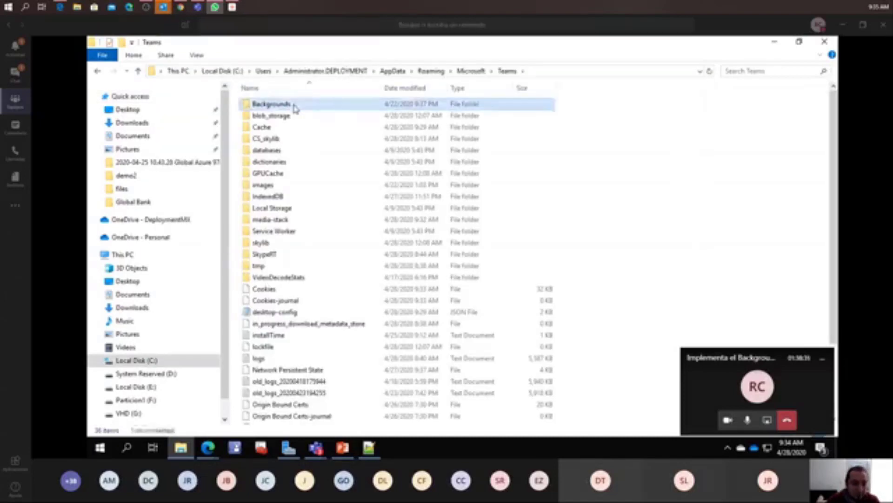
Step: Delete the background image from the Backgrounds\Uploads folder of Teams
double_click(286, 104)
double_click(294, 106)
click(281, 107)
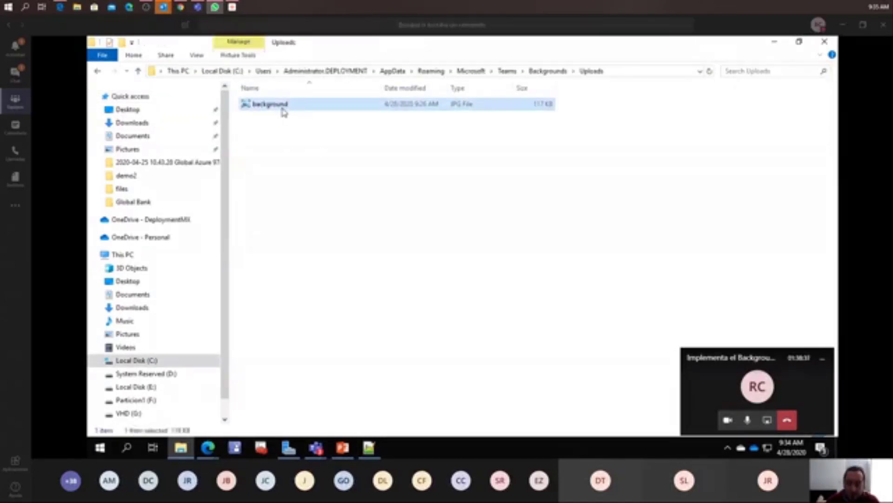
key(Delete)
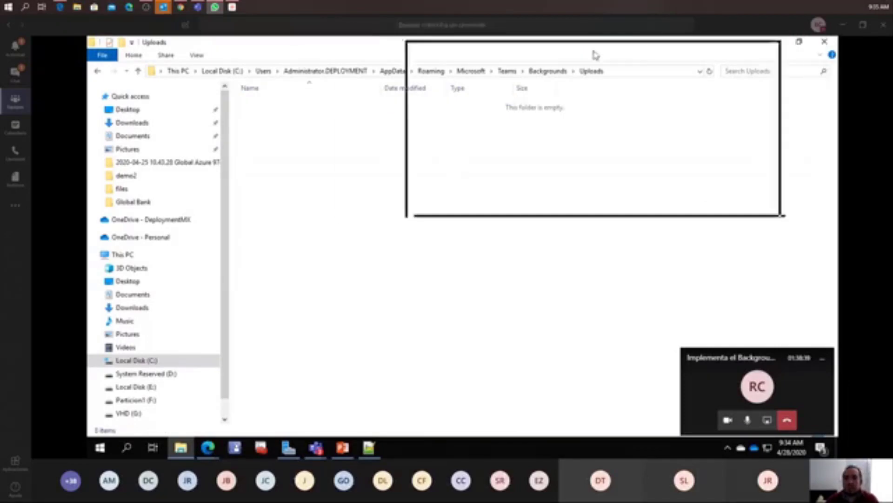
Step: Dock the Uploads window to half the screen and check the file type in the properties of get-week on the desktop
drag(89, 80, 90, 80)
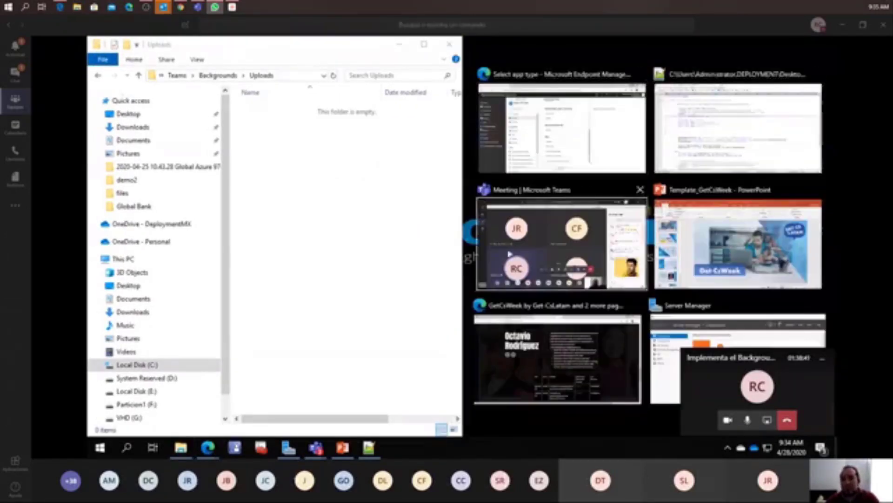
click(518, 413)
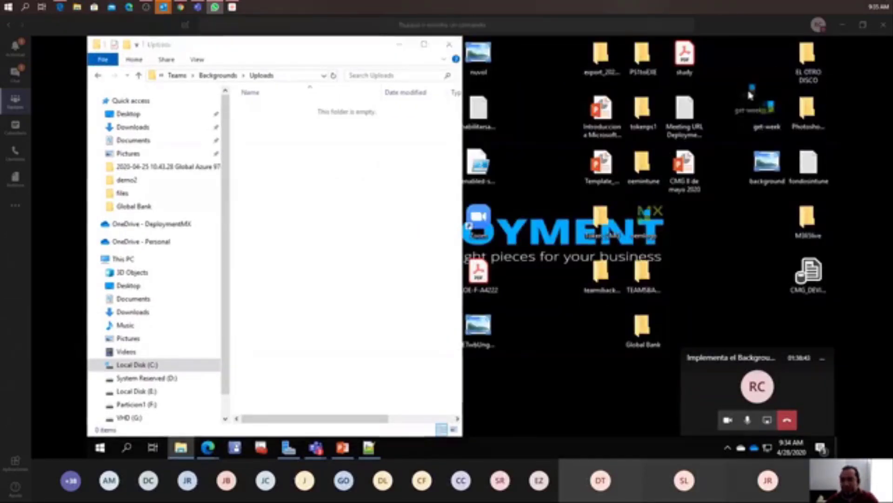
right_click(743, 106)
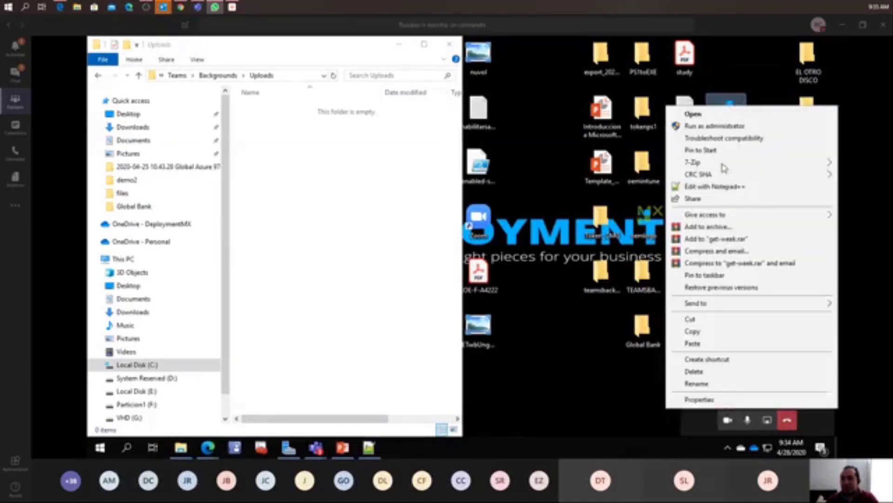
click(719, 400)
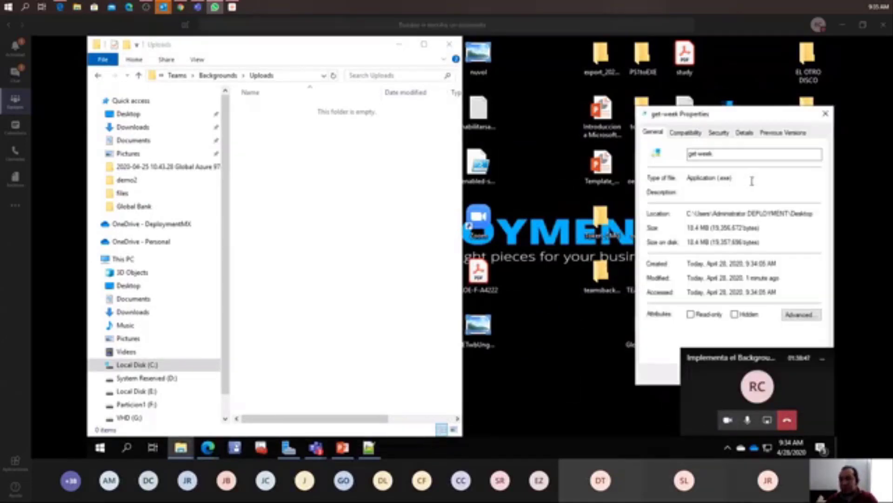
drag(744, 178, 688, 178)
click(826, 114)
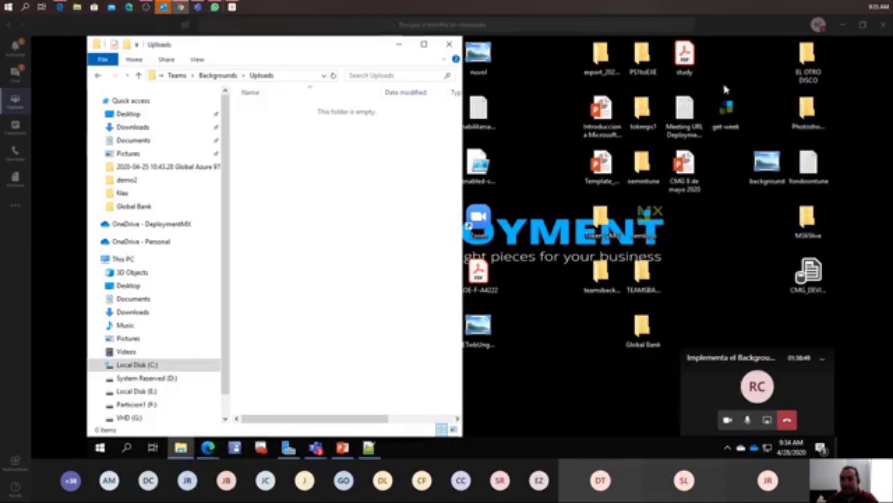
Step: Run get-week from the desktop, then view the background image in the Uploads folder and close it
drag(728, 109, 767, 59)
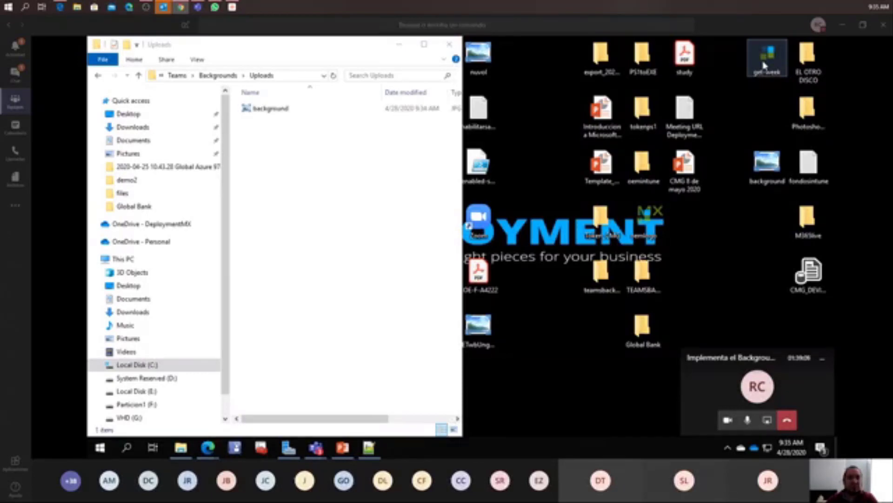
click(266, 111)
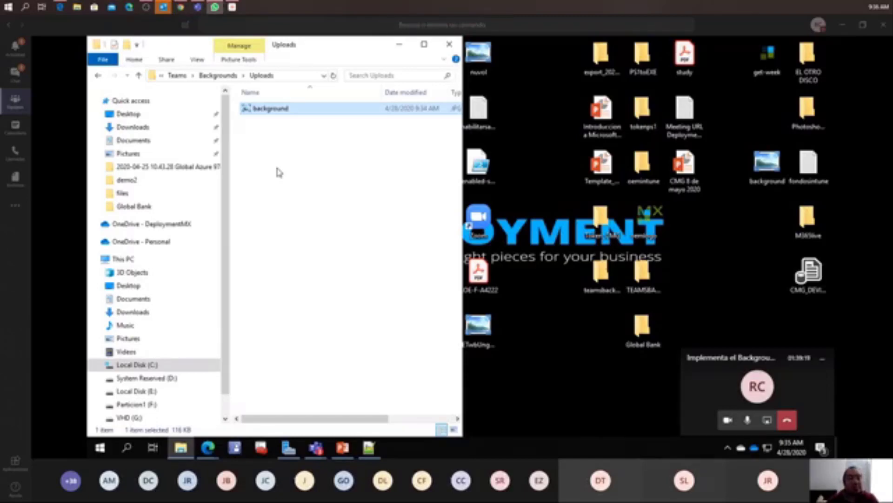
double_click(281, 111)
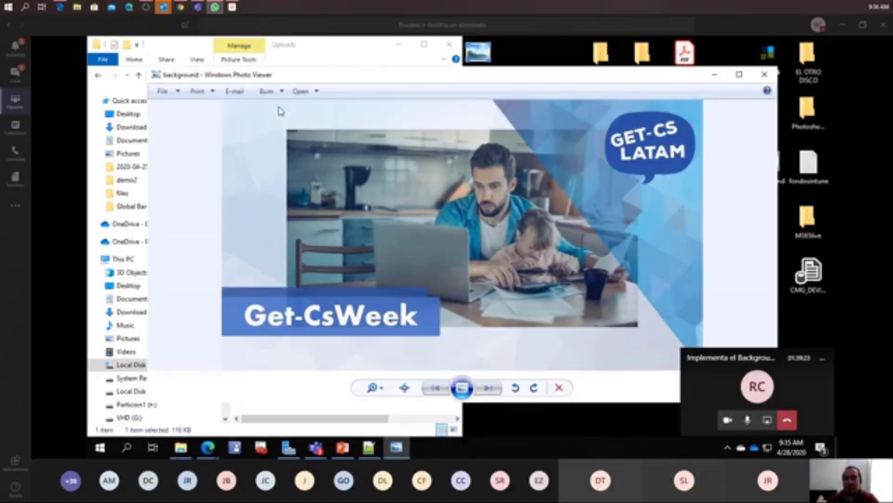
click(764, 74)
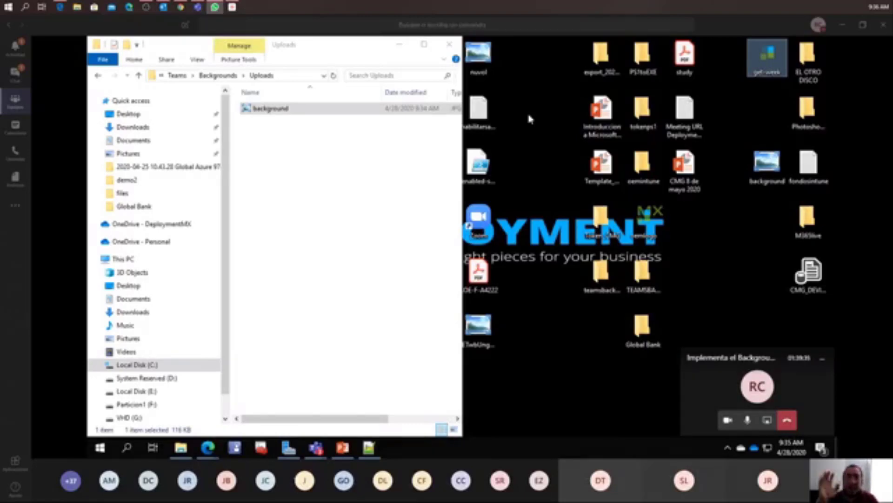
Step: Check the meeting and its chat in the Teams window and return to the desktop with the Uploads folder
drag(768, 59, 541, 112)
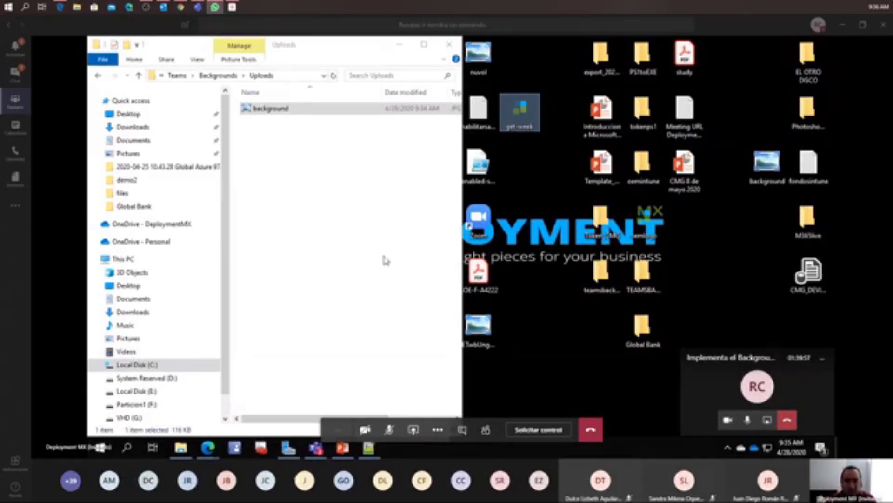
mouse_move(315, 447)
click(290, 385)
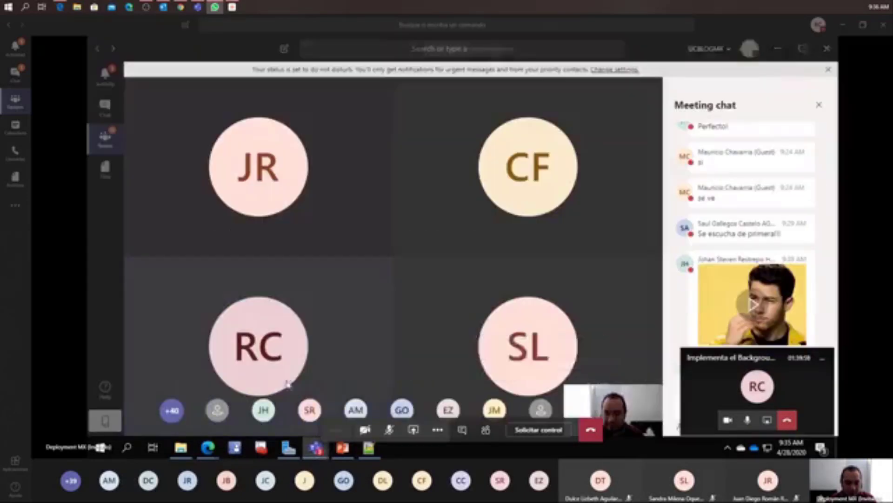
drag(785, 347, 608, 332)
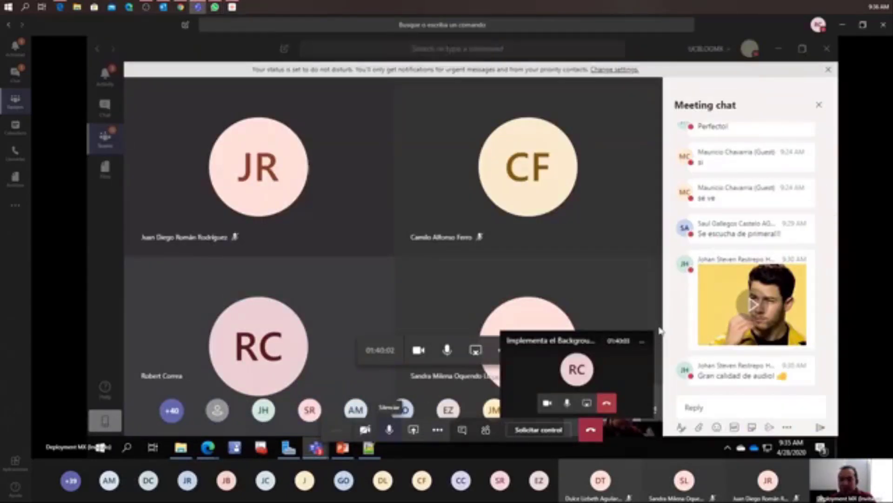
click(818, 55)
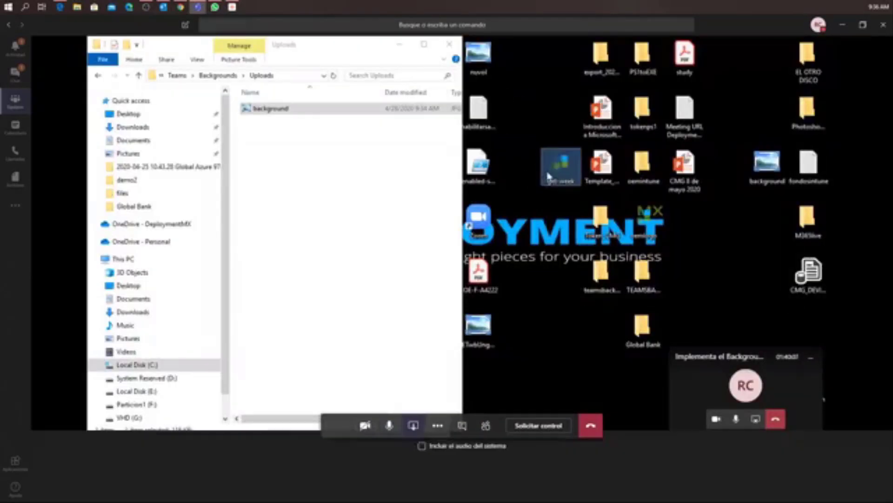
drag(575, 204, 566, 195)
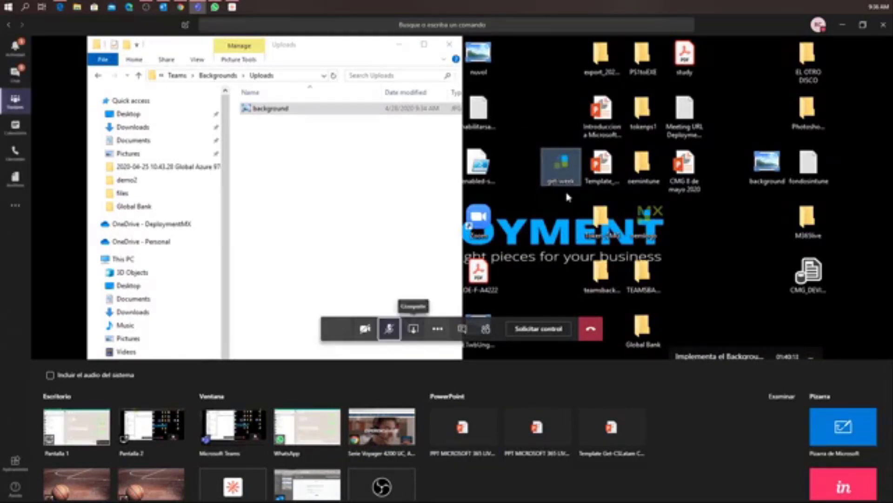
click(413, 328)
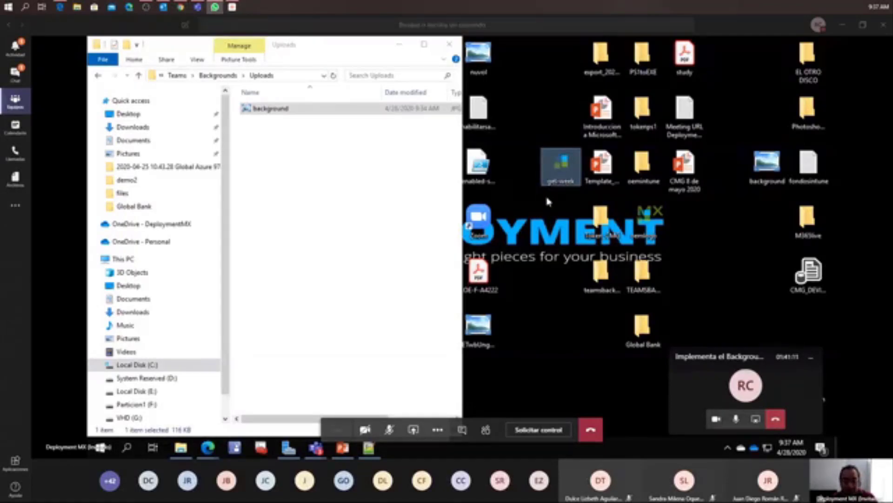
Step: Paste the get-week application into TEAMSBACKGROUNDS\demo2\intune and delete the TeamsBackground application there
double_click(642, 274)
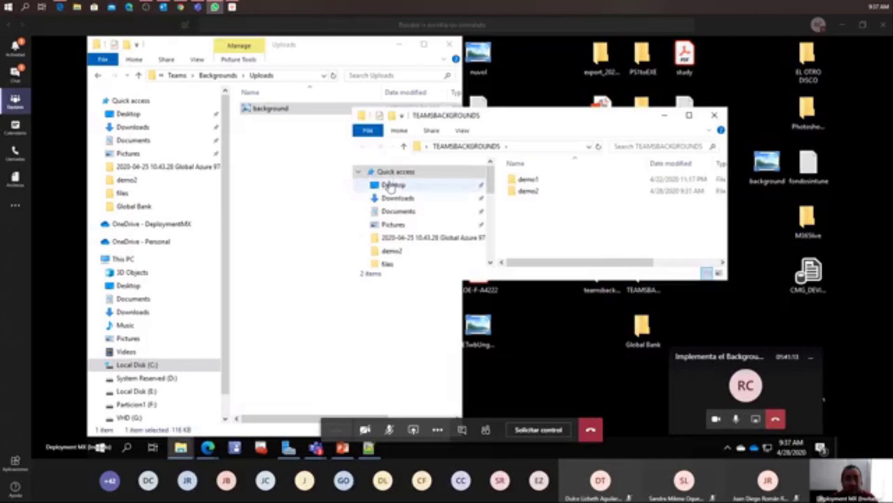
click(689, 115)
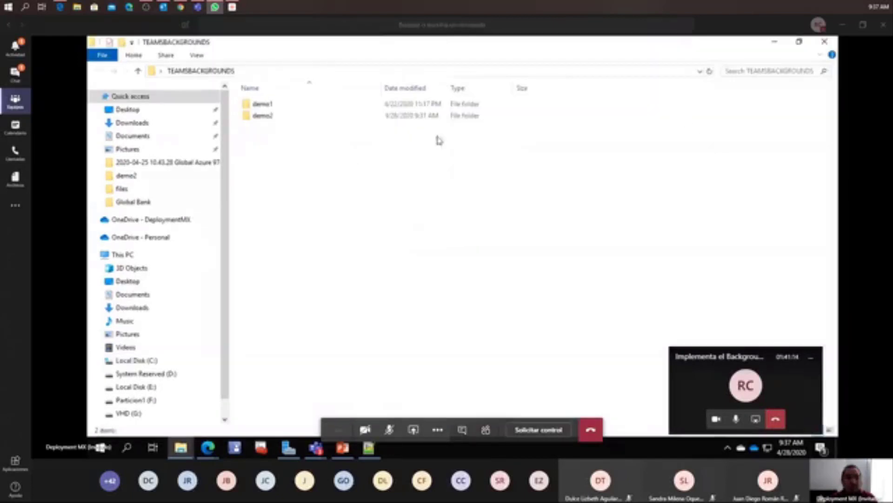
double_click(260, 115)
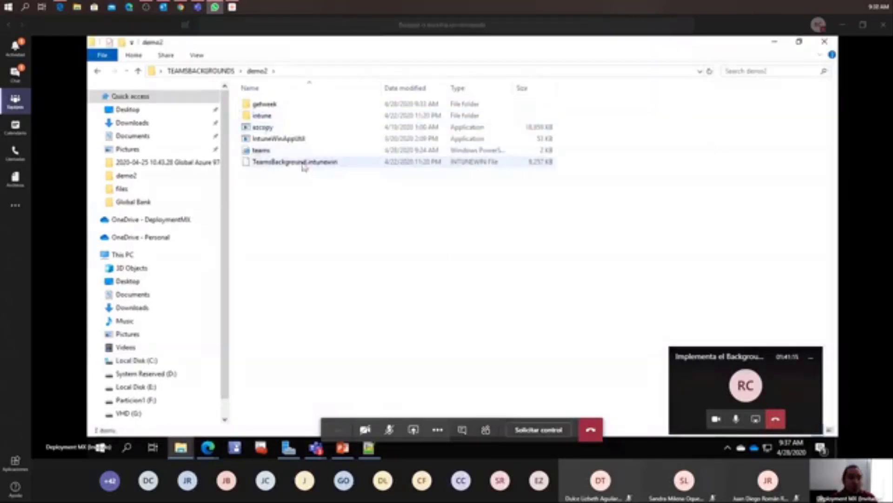
double_click(267, 116)
right_click(274, 168)
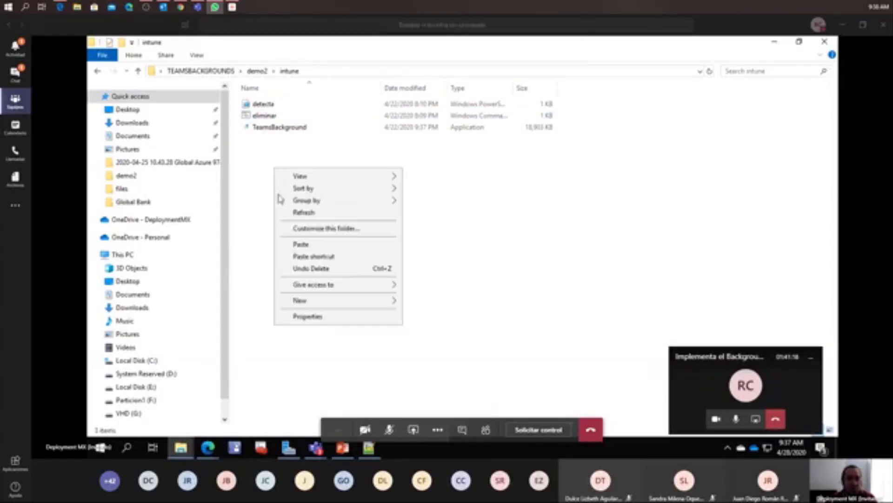
click(326, 243)
click(275, 139)
key(Delete)
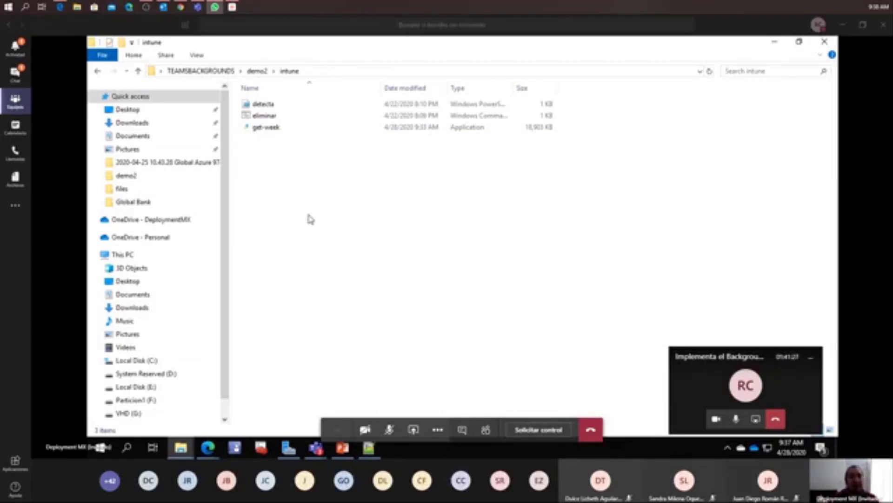
Step: Review the detection path in the detecta script of the intune folder in Notepad++ and close the editor
click(271, 133)
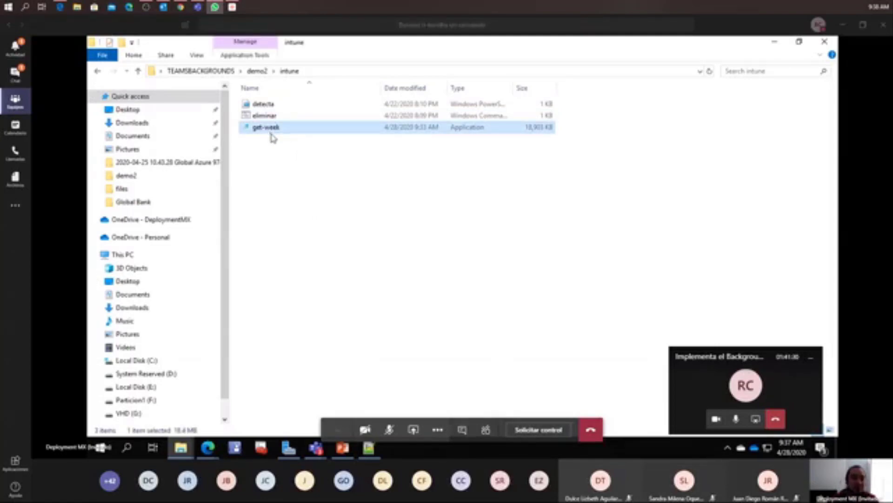
right_click(262, 107)
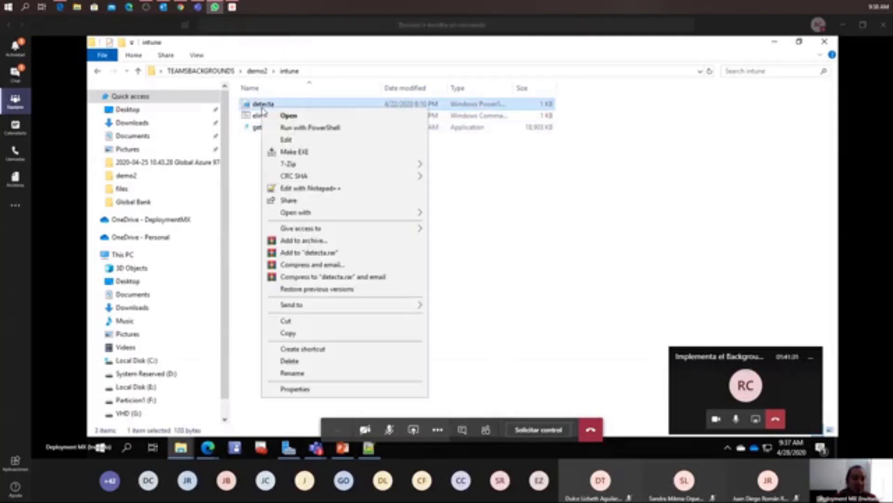
click(299, 189)
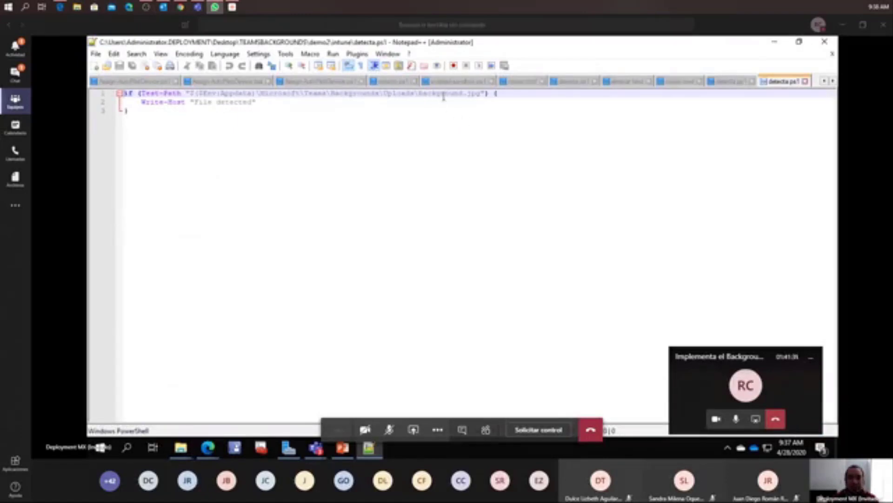
click(824, 43)
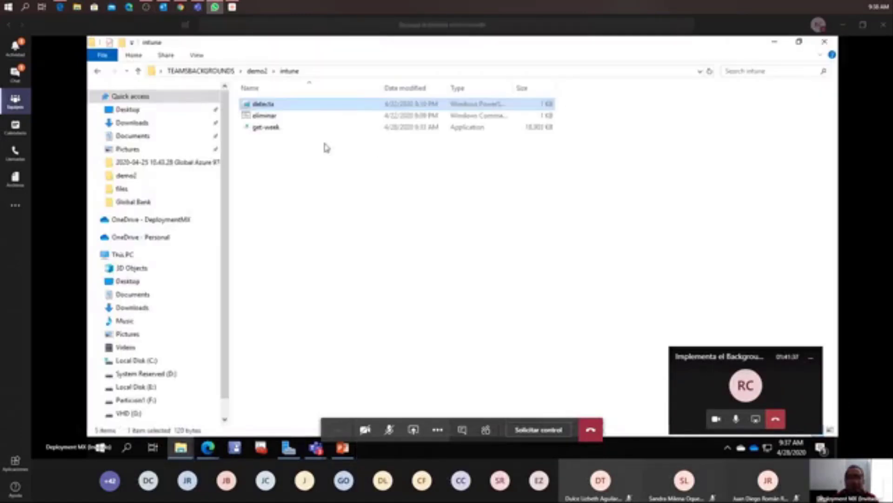
Step: Review the delete command in the eliminar script in Notepad++, close the editor and point out get-week in the intune folder
right_click(263, 116)
click(289, 200)
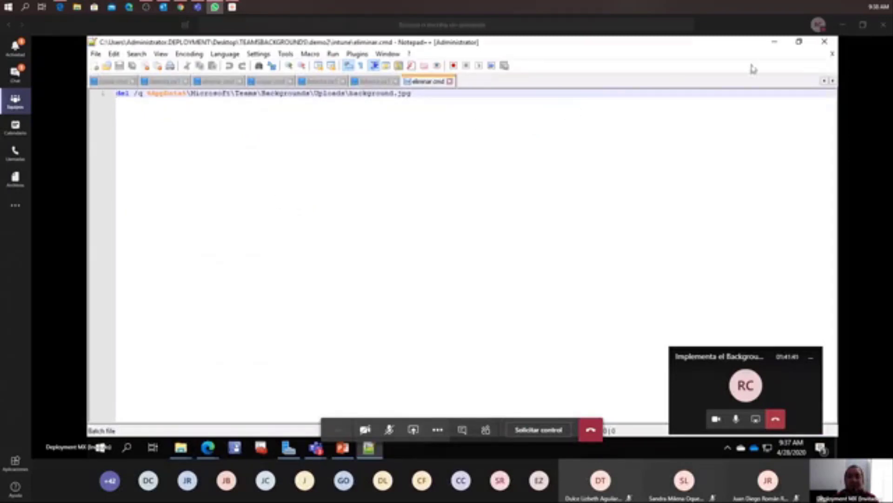
click(824, 42)
click(361, 195)
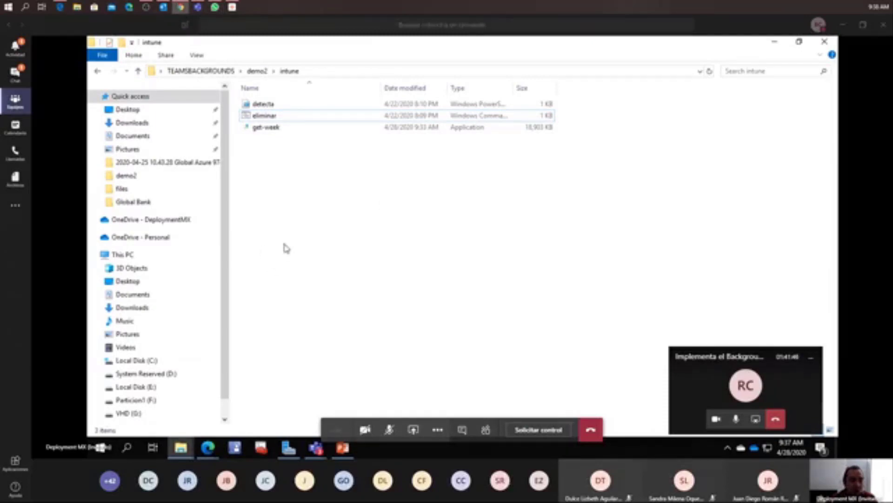
click(268, 131)
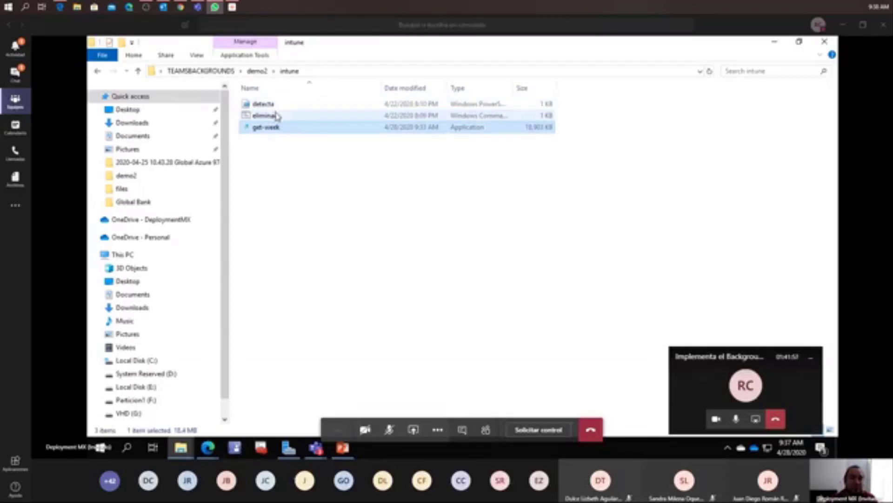
click(309, 176)
Step: Switch to the Microsoft Endpoint Manager admin center and start adding a Windows app (Win32) under All apps
mouse_move(210, 452)
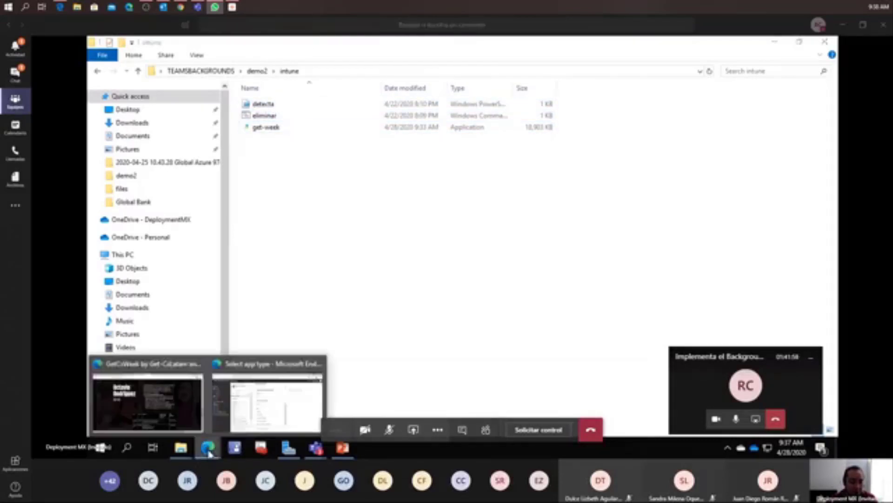
click(264, 405)
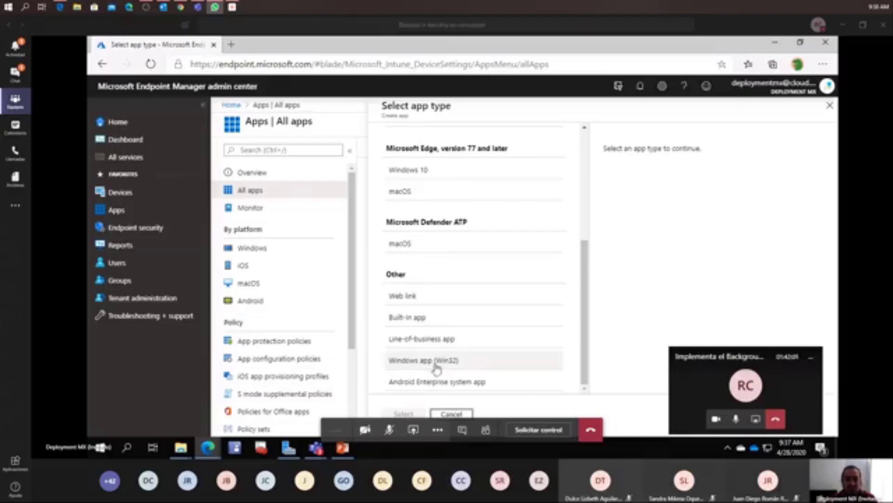
click(123, 210)
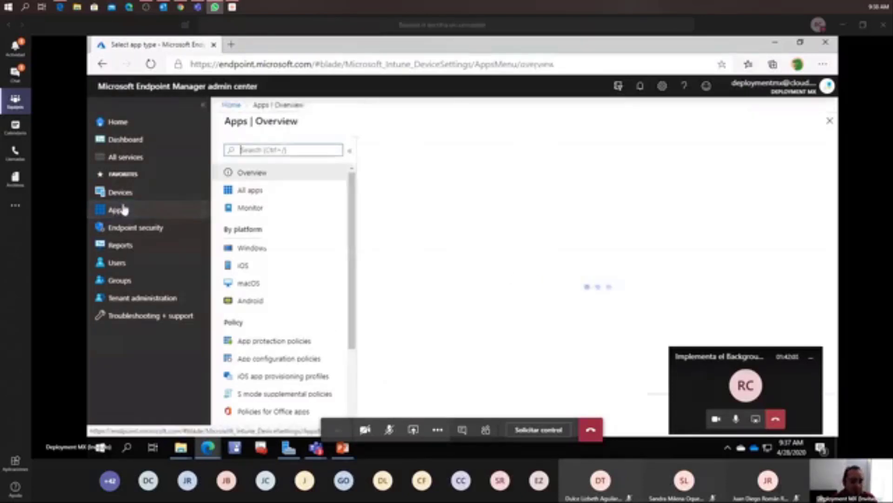
click(254, 190)
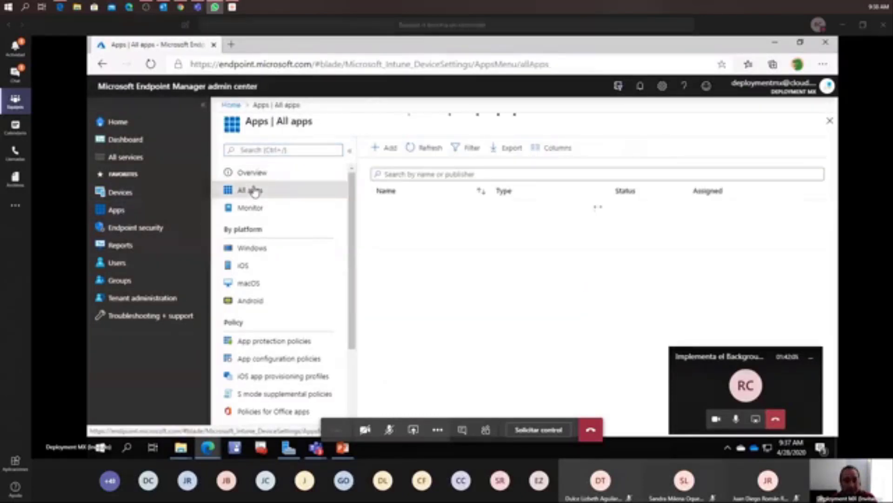
click(390, 148)
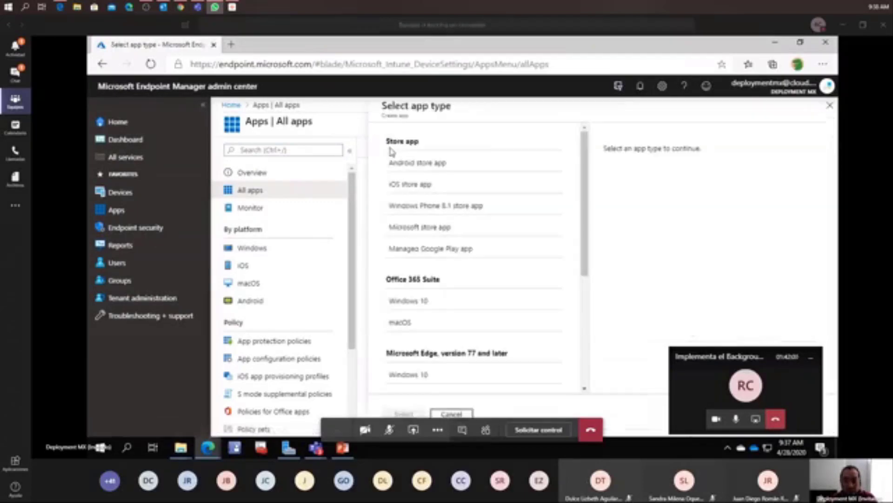
scroll(413, 221, down, 5)
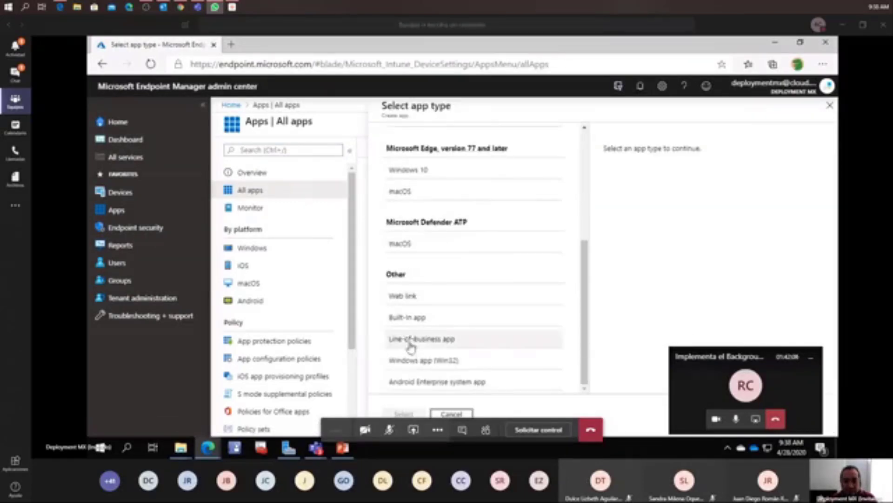
click(432, 367)
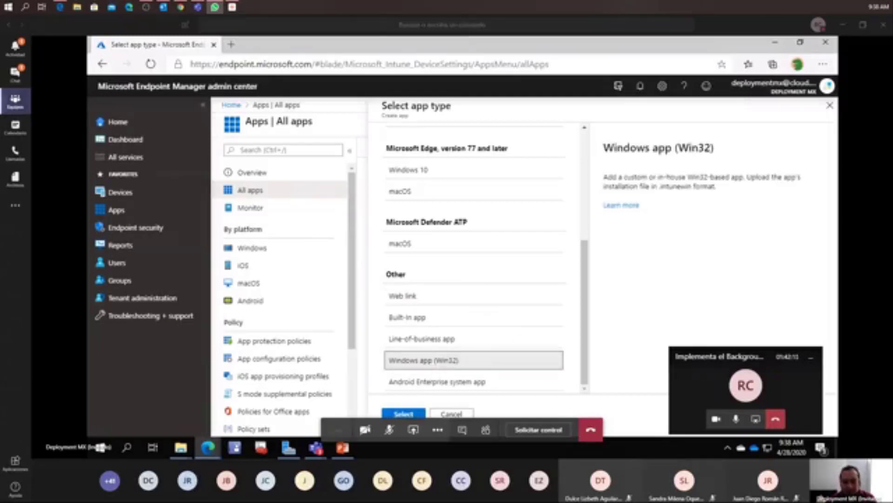
click(403, 413)
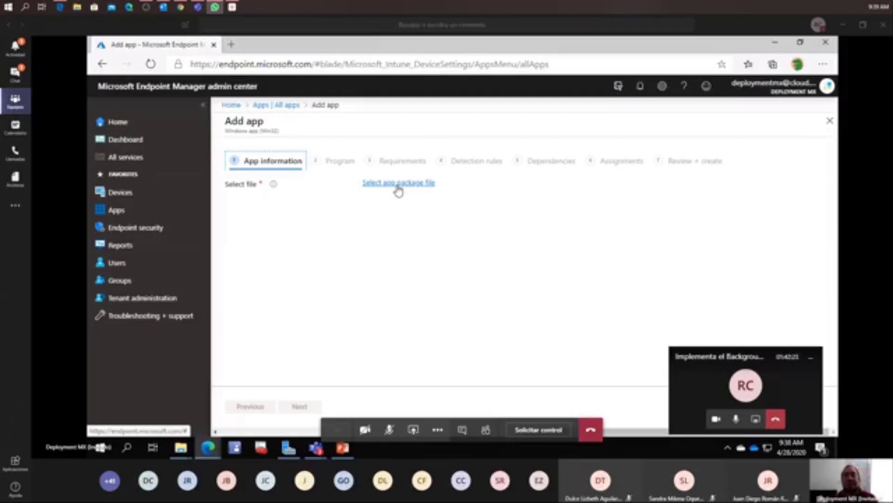
Step: Return to the demo2 folder in File Explorer, select IntuneWinAppUtil and widen the Type column
click(774, 42)
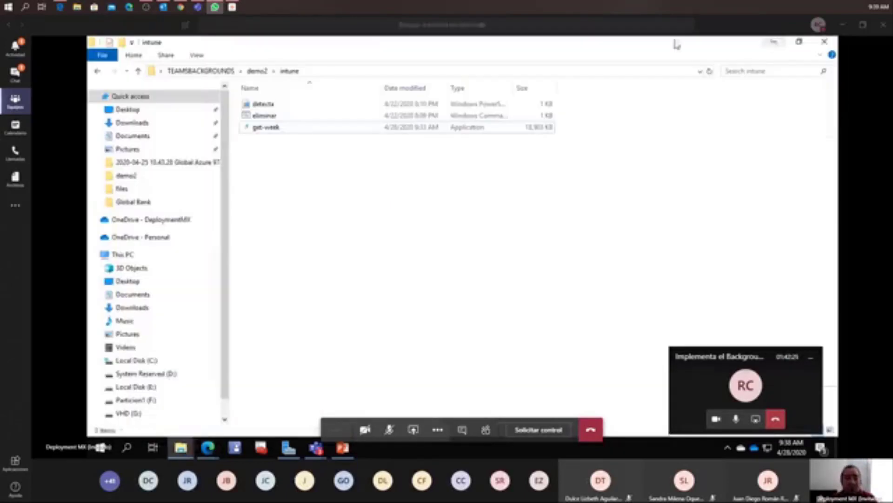
click(97, 70)
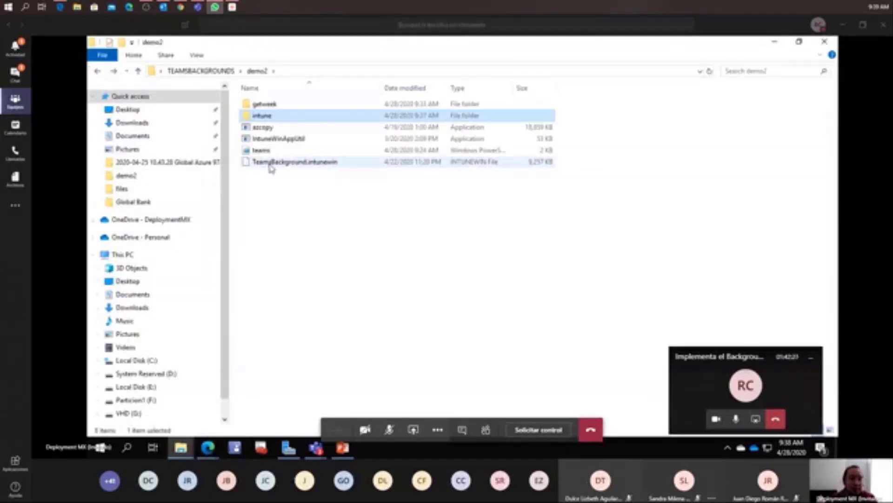
click(285, 142)
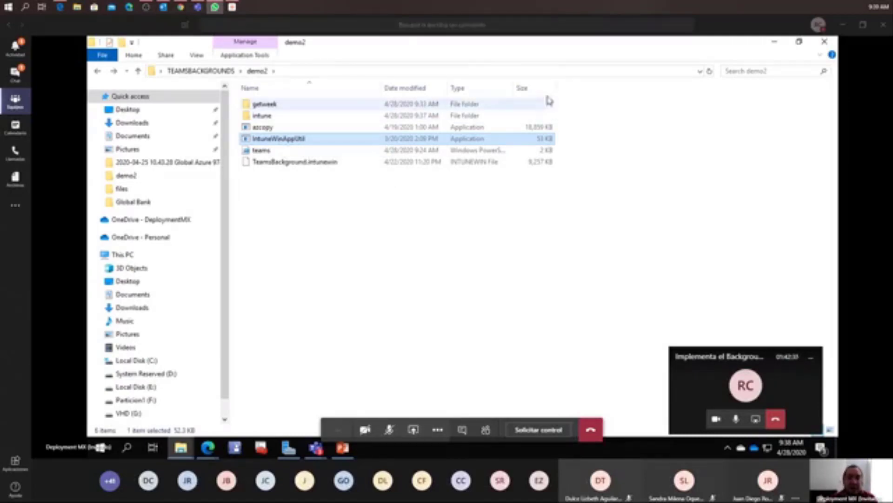
drag(513, 88, 594, 86)
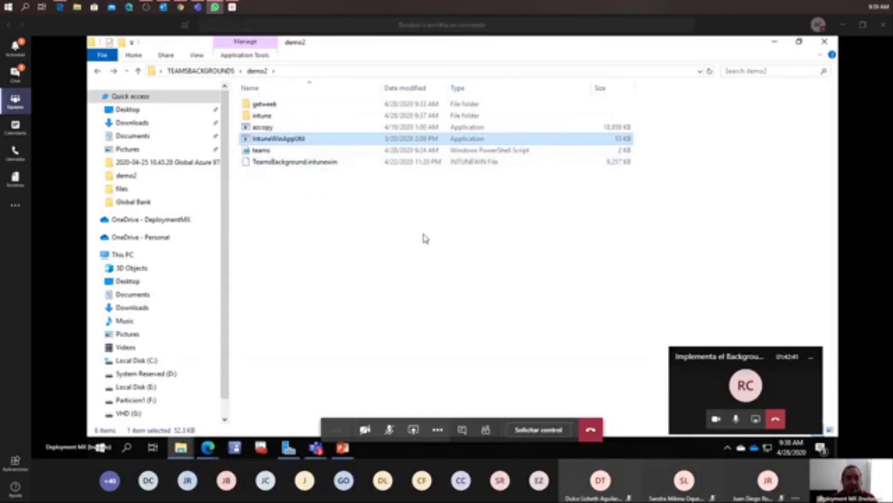
Step: In the Add app page, browse TEAMSBACKGROUNDS\demo2\intune for an INTUNEWIN package file and cancel the file selection
click(216, 449)
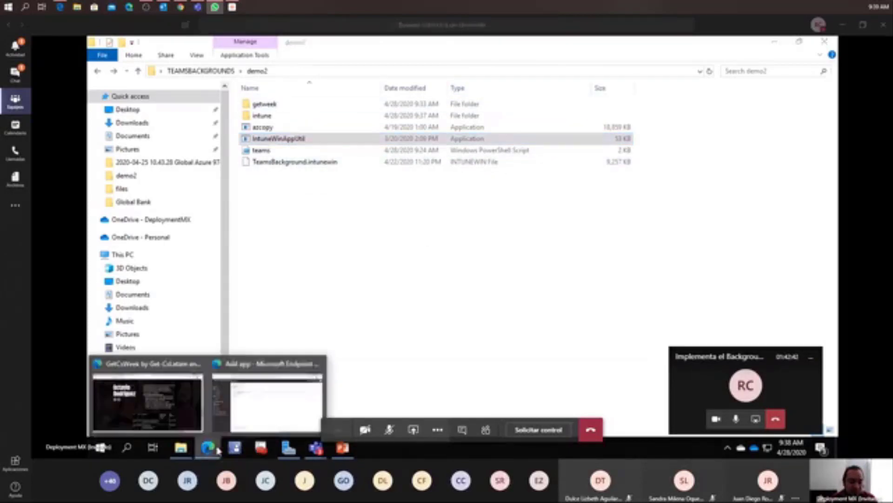
click(267, 402)
click(417, 188)
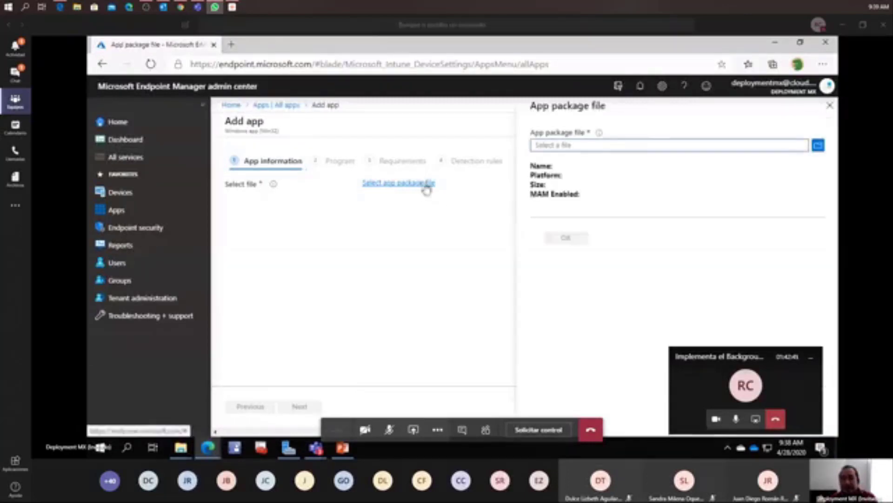
mouse_move(600, 135)
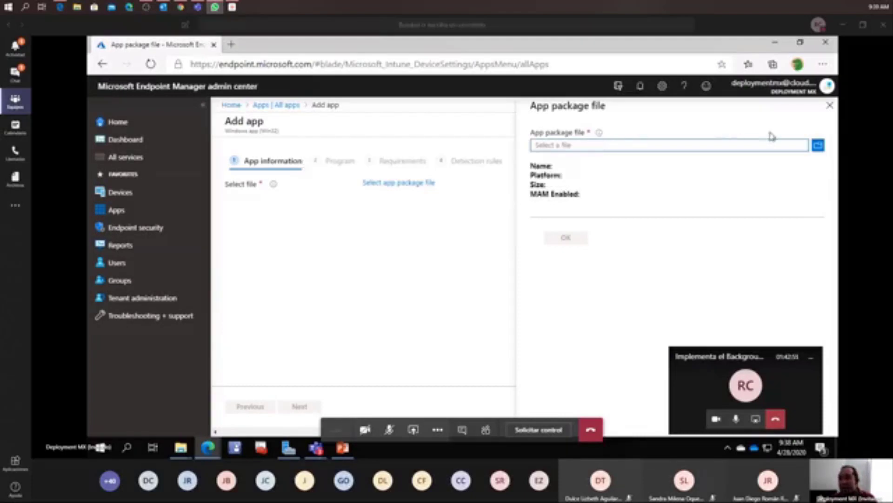
click(819, 146)
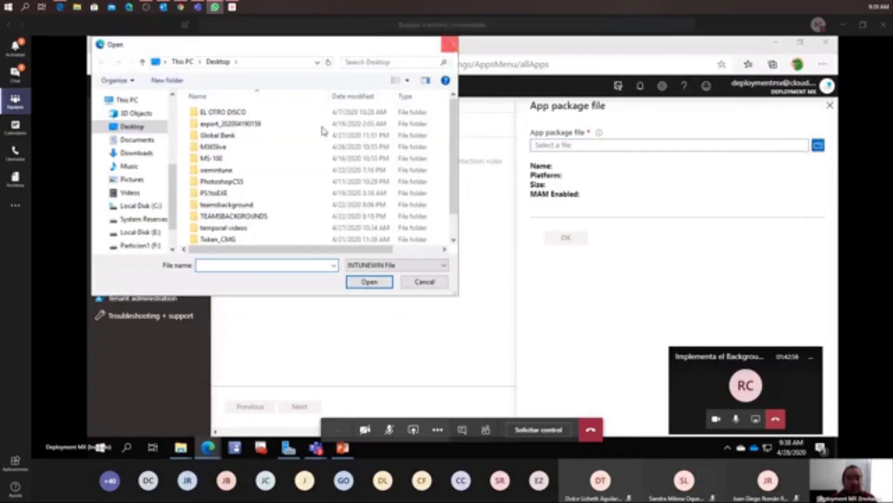
double_click(216, 216)
double_click(210, 124)
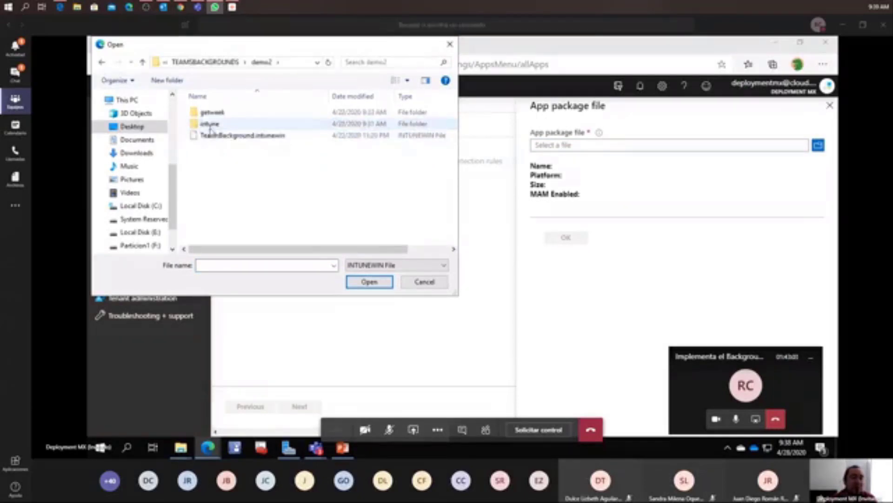
double_click(210, 125)
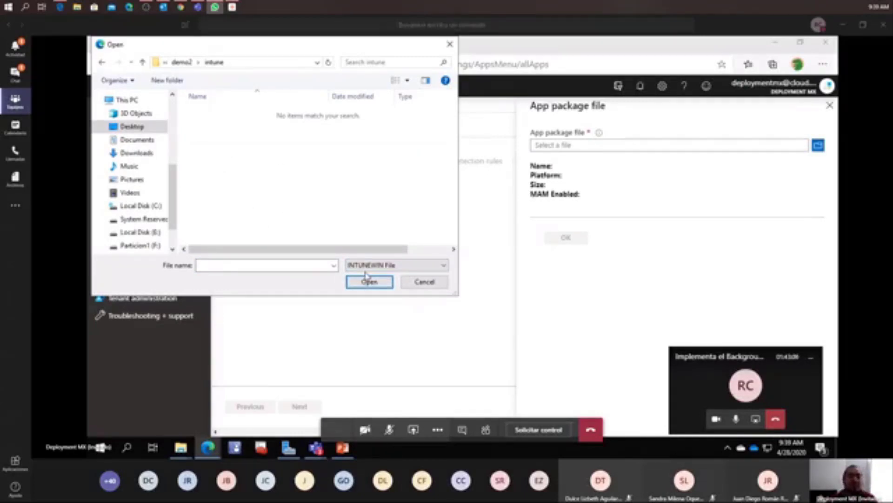
click(423, 282)
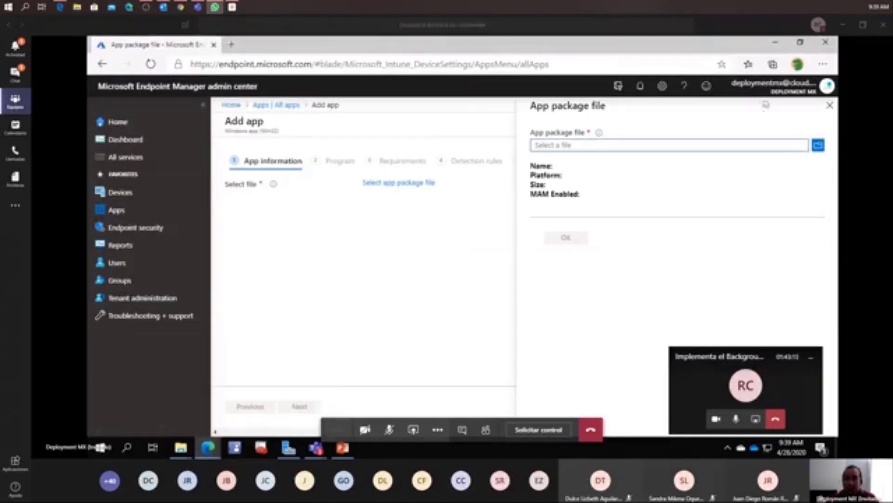
Step: Run IntuneWinAppUtil from the demo2 folder as administrator and move its console window away from the file list
click(775, 42)
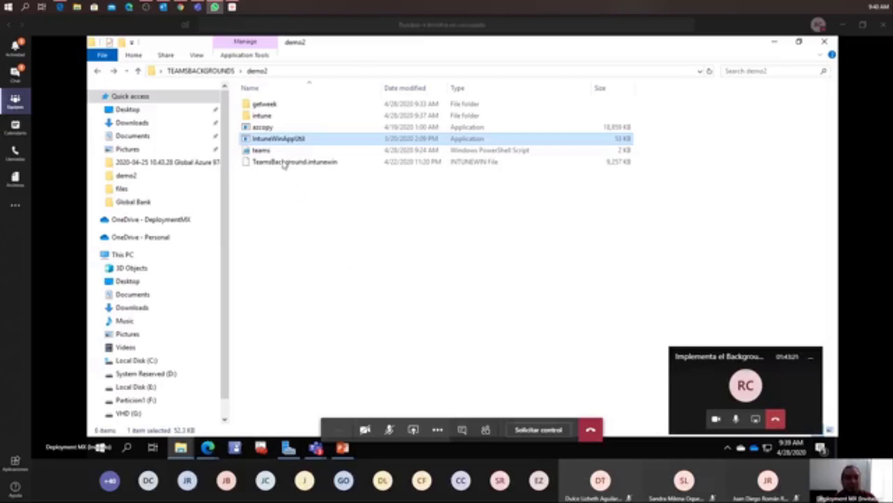
double_click(285, 140)
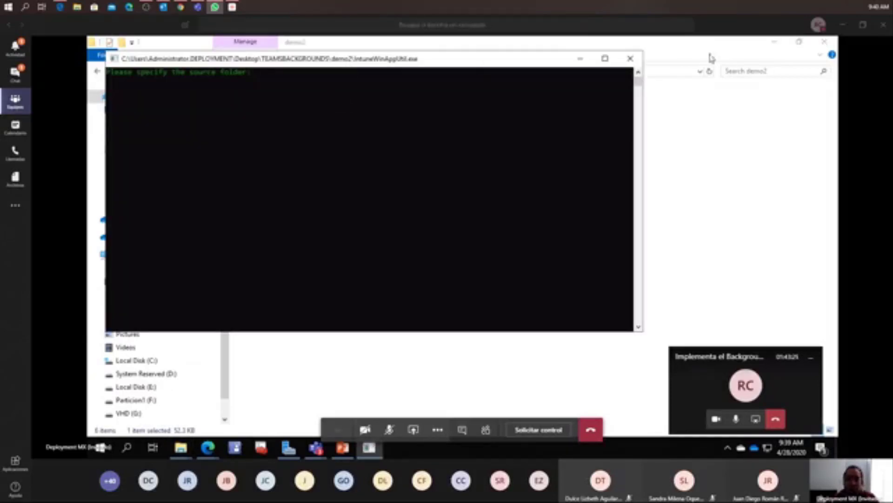
click(630, 58)
right_click(286, 140)
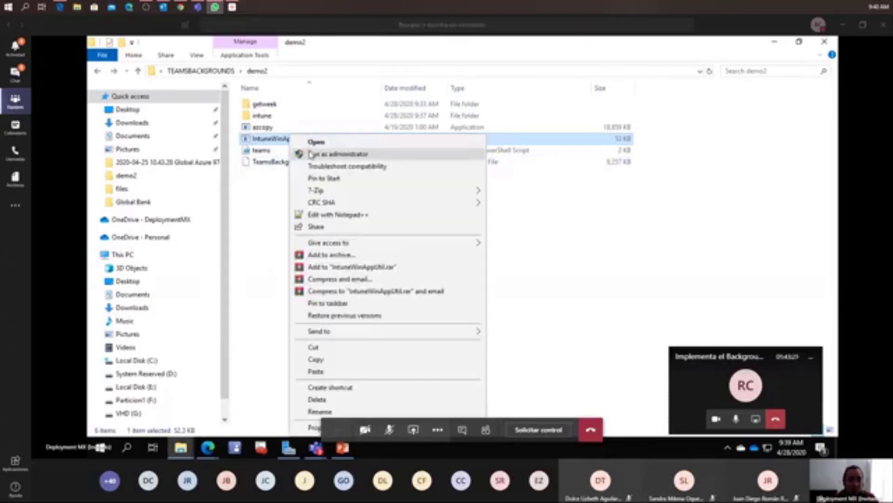
click(321, 153)
drag(349, 74, 499, 143)
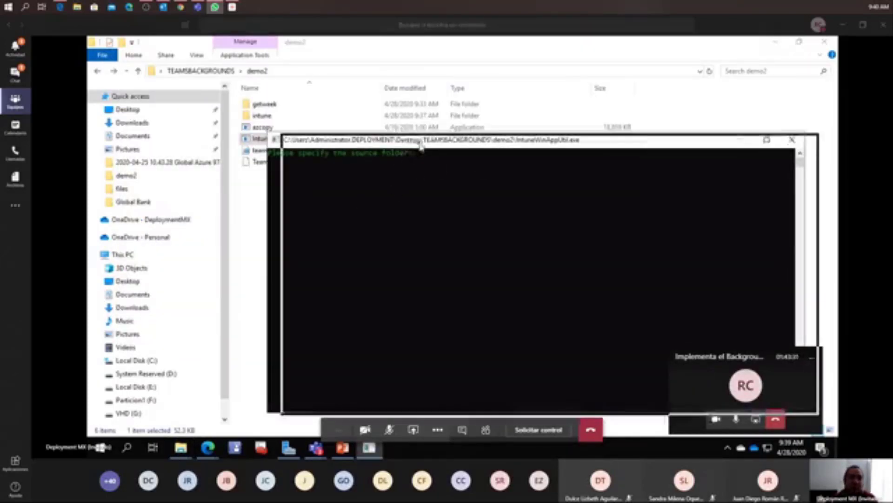
Step: Copy the path of the demo2\intune folder and enter it as the source folder in IntuneWinAppUtil
click(269, 117)
double_click(268, 117)
click(405, 71)
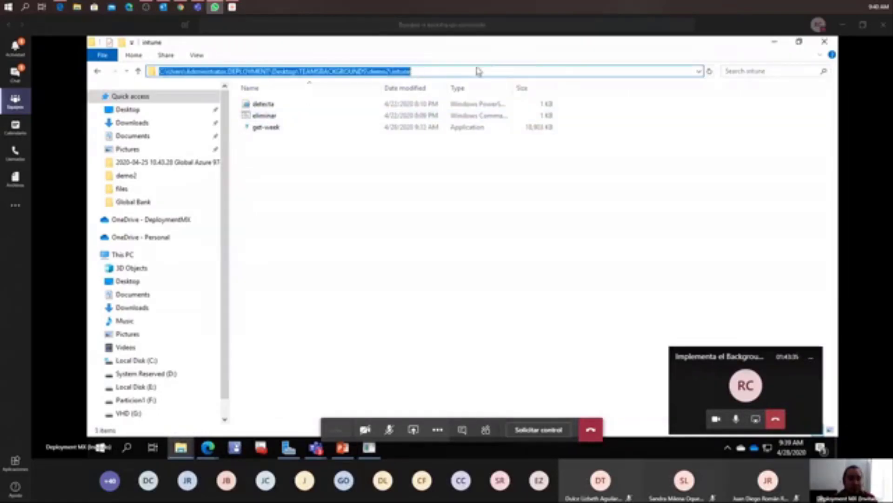
key(ctrl+c)
key(alt+Tab)
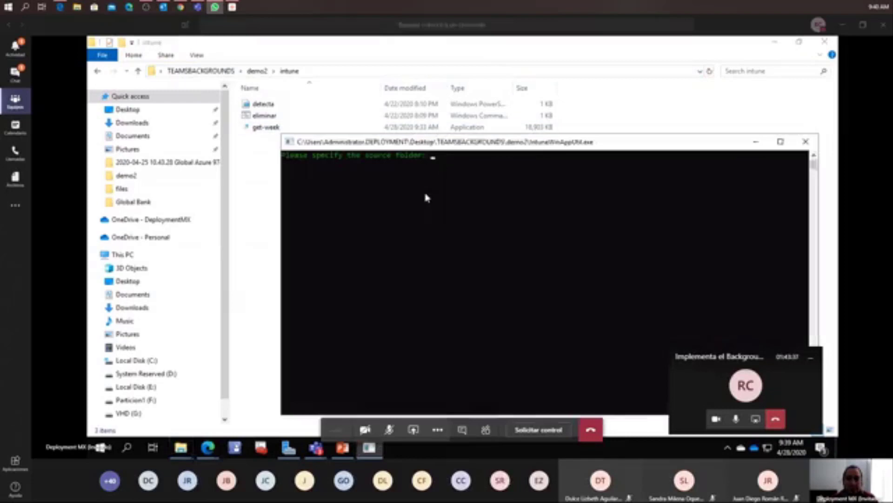
key(ctrl+v)
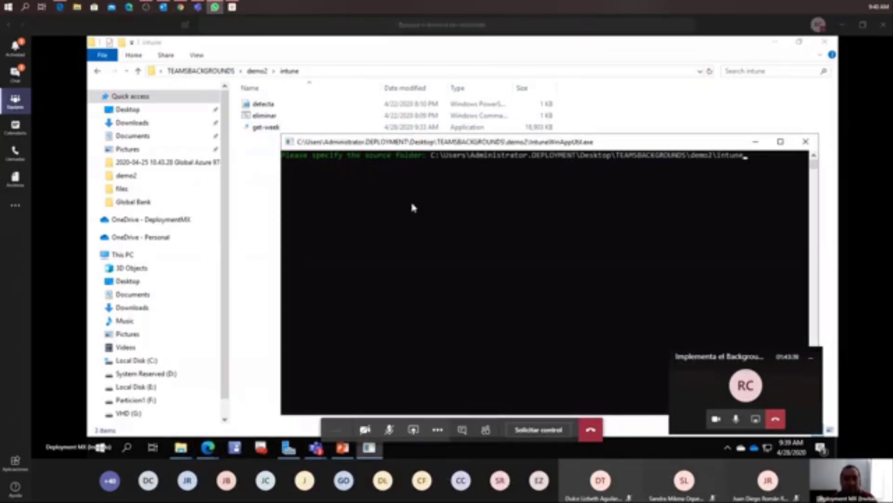
key(Return)
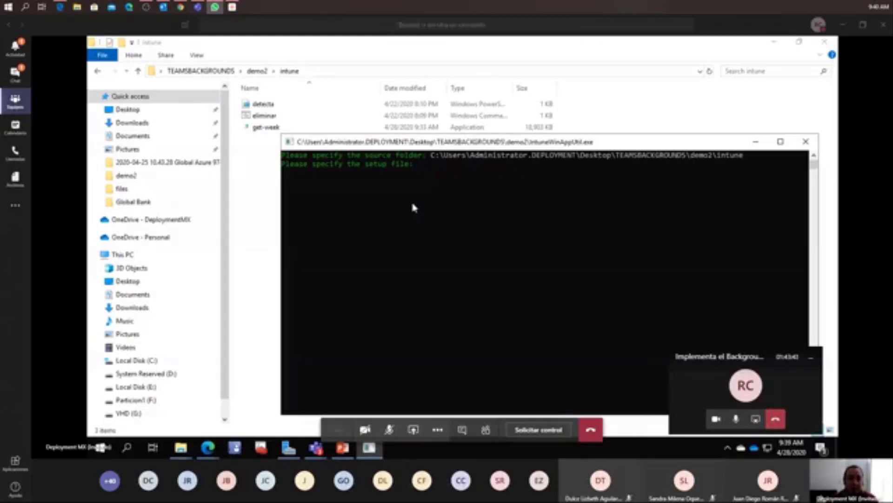
Step: Set the setup file to get-week.exe and the output folder to the copied demo2\intune path, and decline specifying a catalog folder
text(get-week.exe)
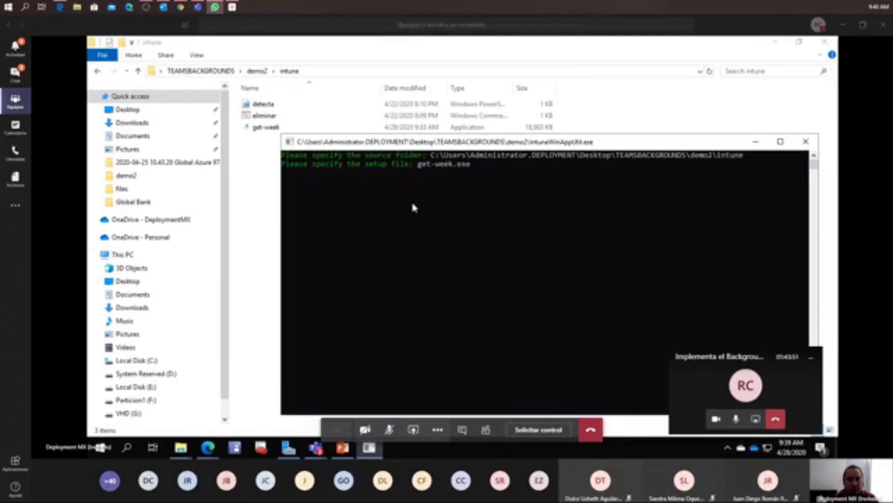
key(Return)
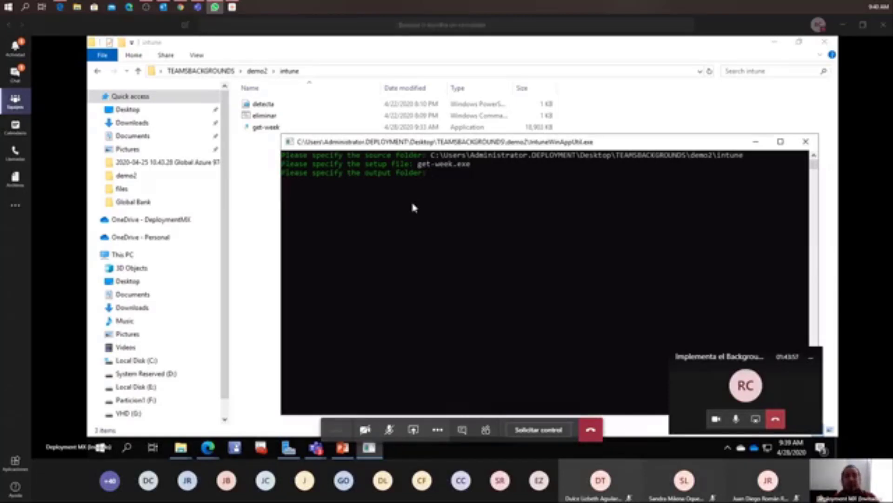
key(ctrl+v)
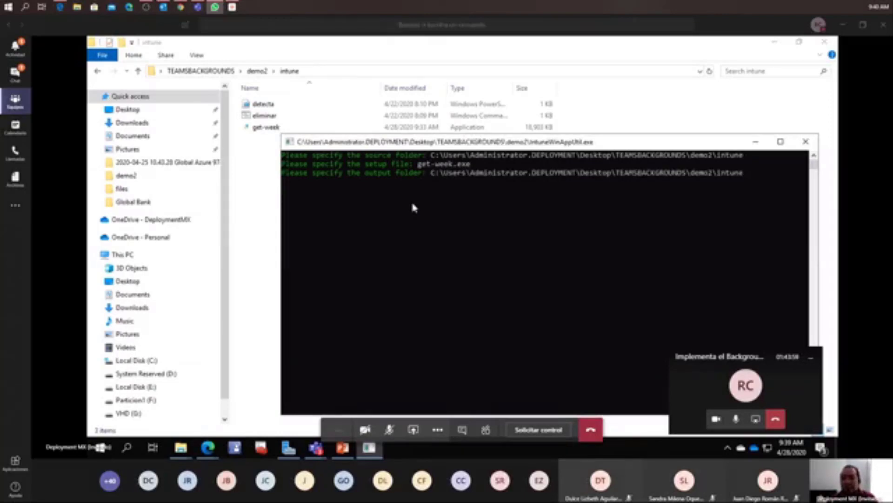
key(Return)
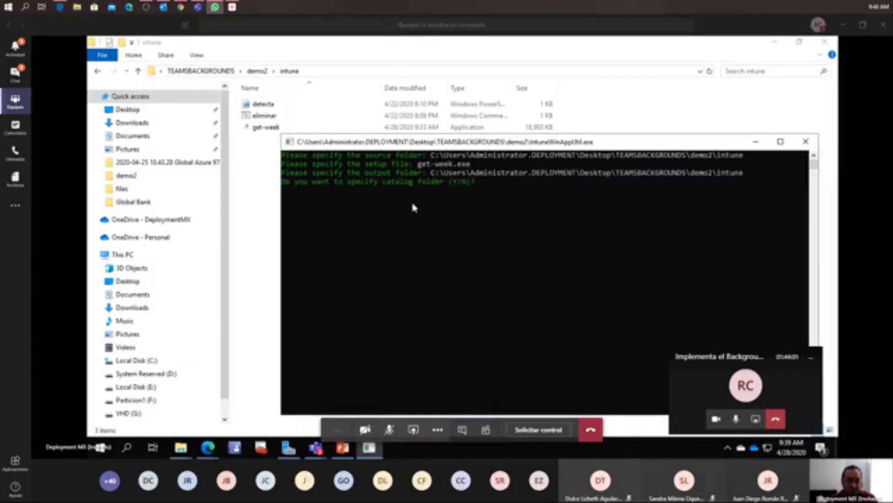
text(n)
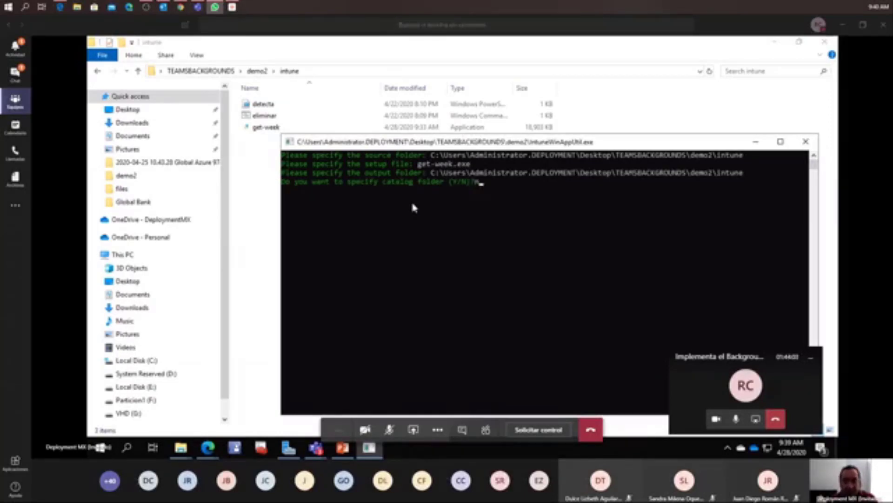
key(Return)
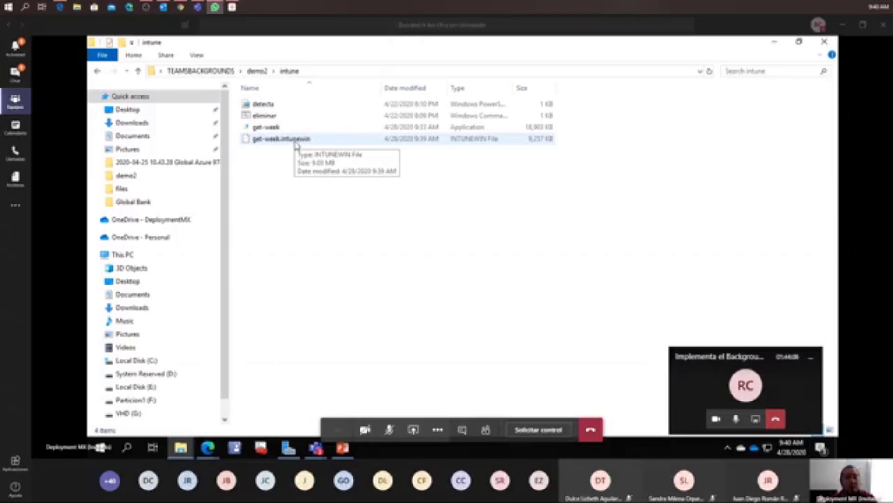
Step: In the intune folder, examine the get-week.intunewin package alongside its source files detecta, eliminar and get-week
click(296, 145)
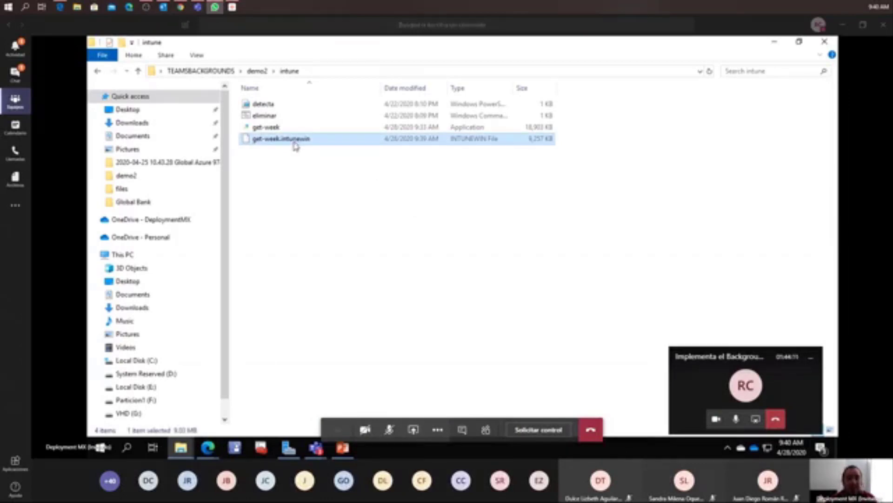
click(265, 127)
shift+click(264, 106)
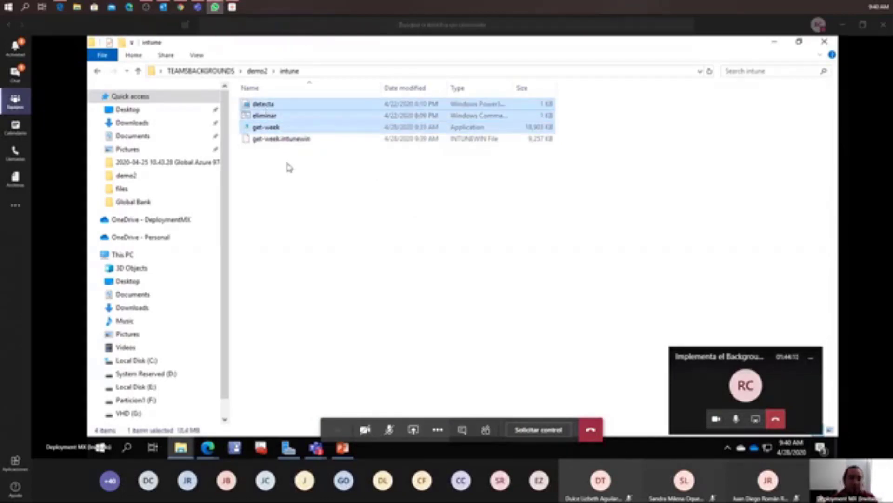
click(291, 140)
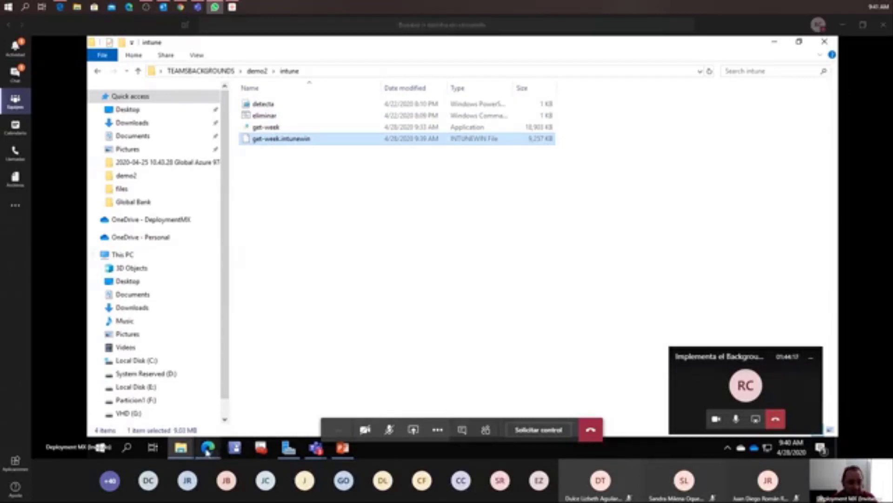
Step: Switch to Edge and try to load get-week.intunewin from TEAMSBACKGROUNDS\demo2\intune as the app package file, and close the package pane
mouse_move(208, 448)
click(244, 416)
click(818, 145)
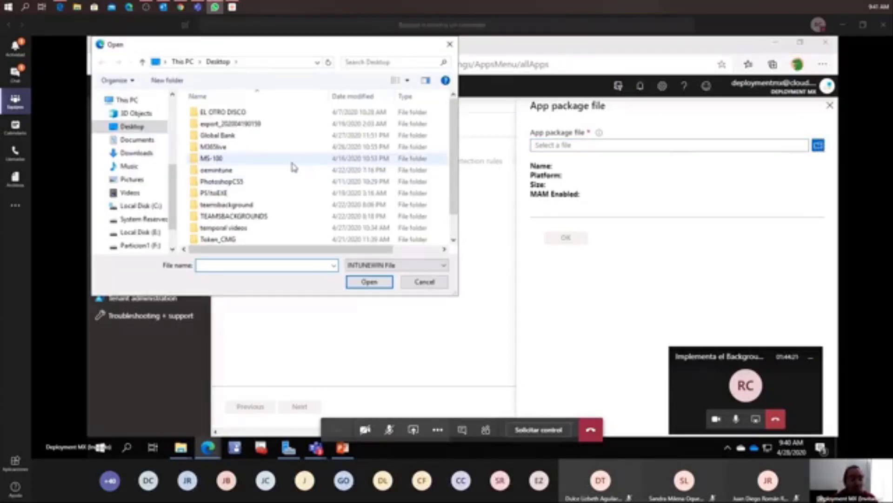
double_click(209, 217)
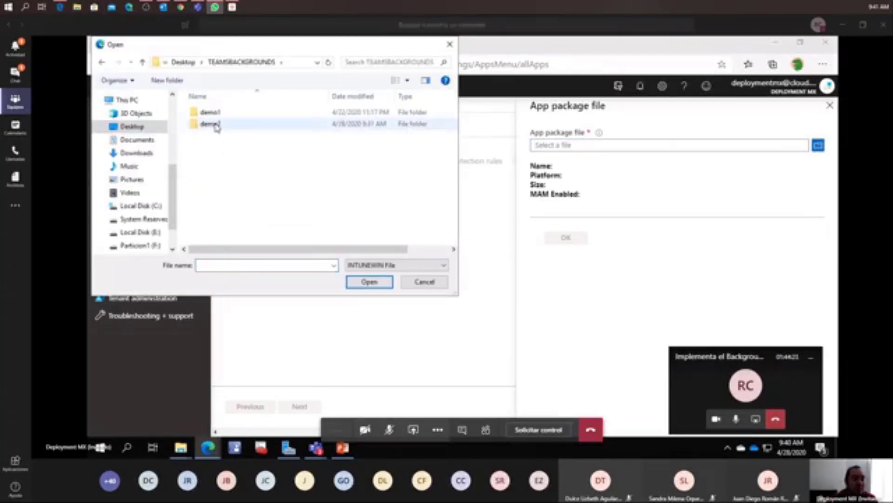
double_click(211, 123)
double_click(213, 123)
click(221, 118)
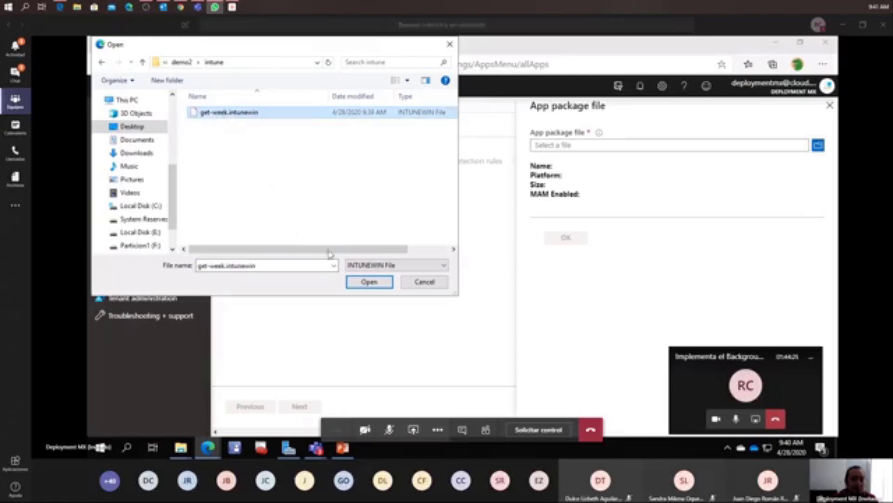
click(369, 281)
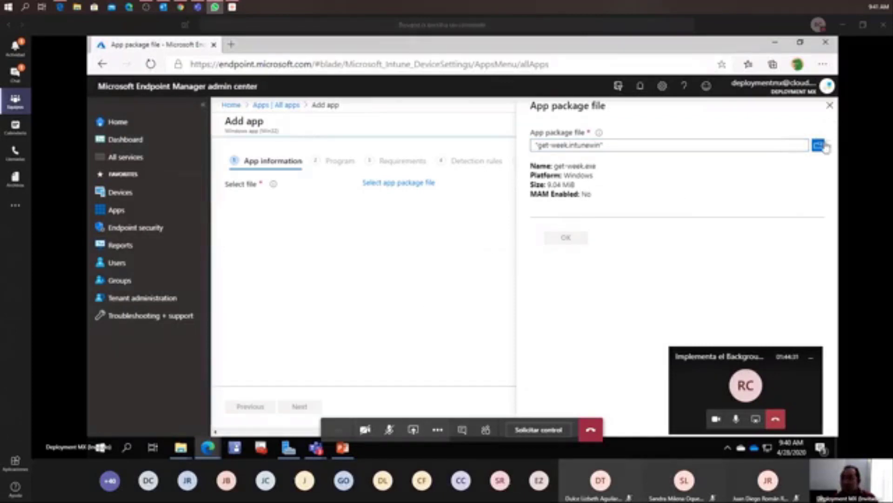
click(830, 106)
Step: Reopen the app package selection, choose get-week.intunewin and confirm it as the package file
click(399, 182)
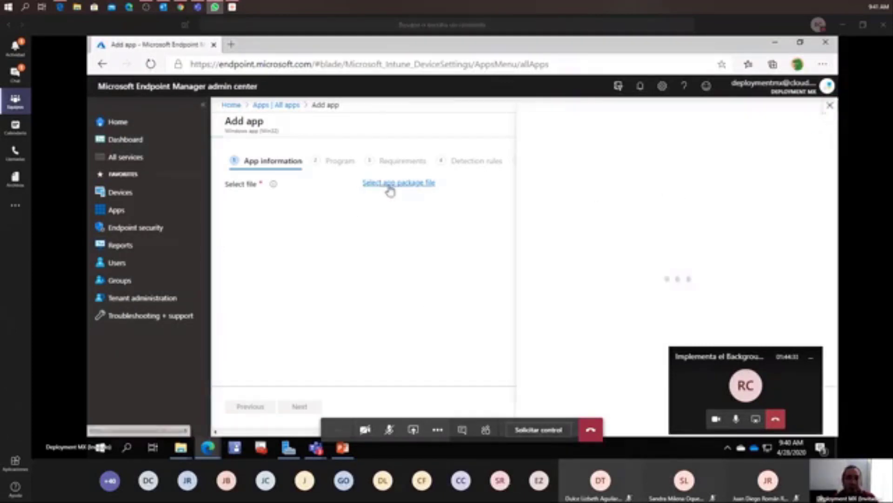
click(818, 146)
click(251, 114)
click(371, 285)
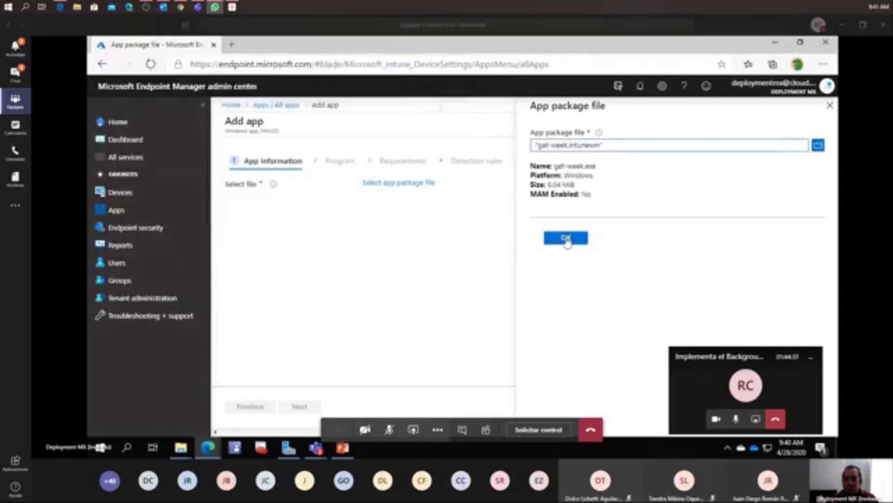
click(566, 238)
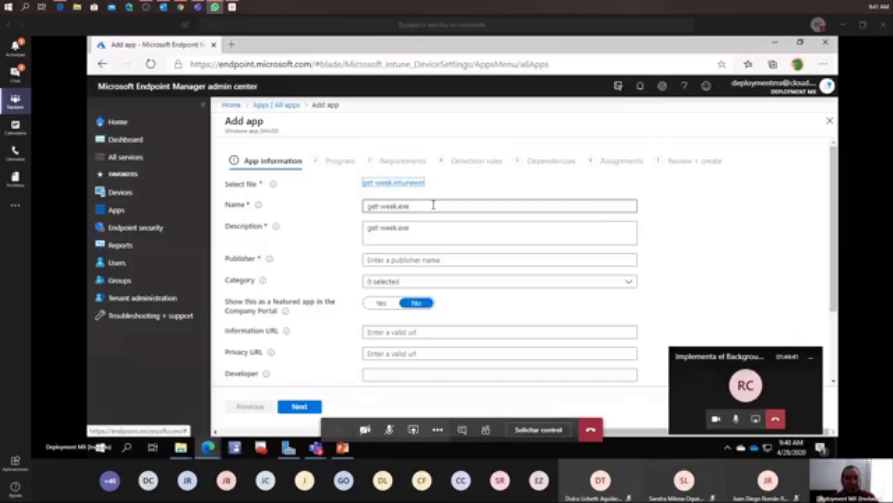
Step: Set the app's name to Background Get-Week and copy the same text into its description
triple_click(433, 205)
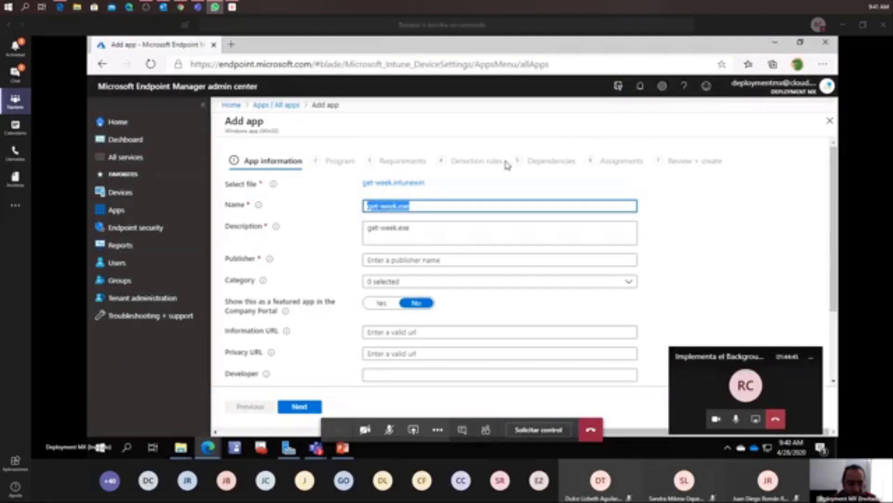
text(Background)
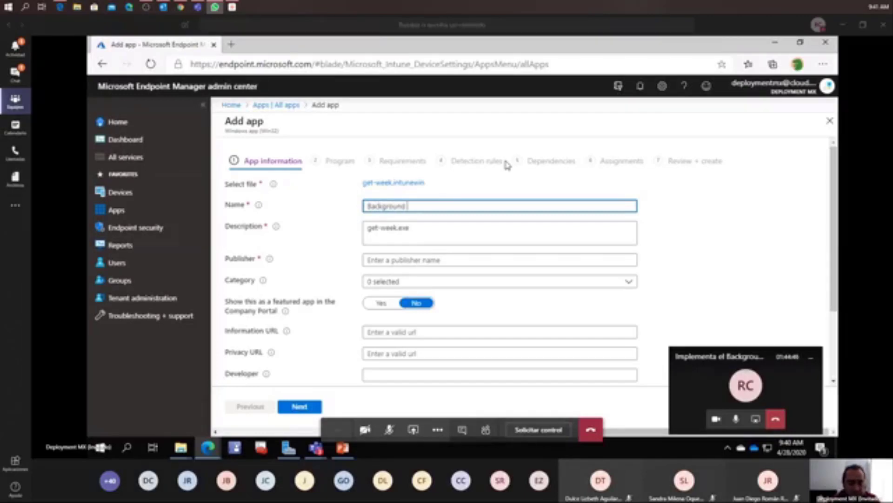
text( Get-Week)
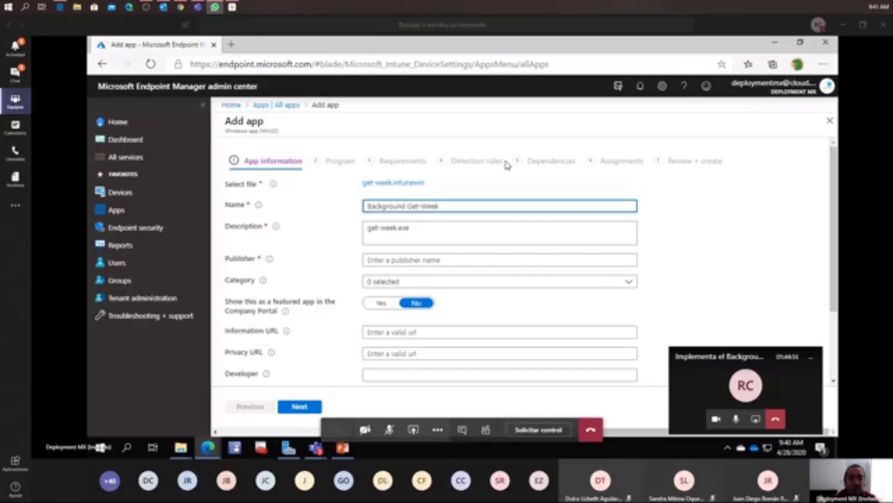
drag(448, 205, 365, 205)
key(ctrl+c)
drag(425, 230, 363, 234)
key(ctrl+v)
Step: Enter Deployment MX as the publisher, review the optional app information fields and proceed to the Program settings
click(407, 260)
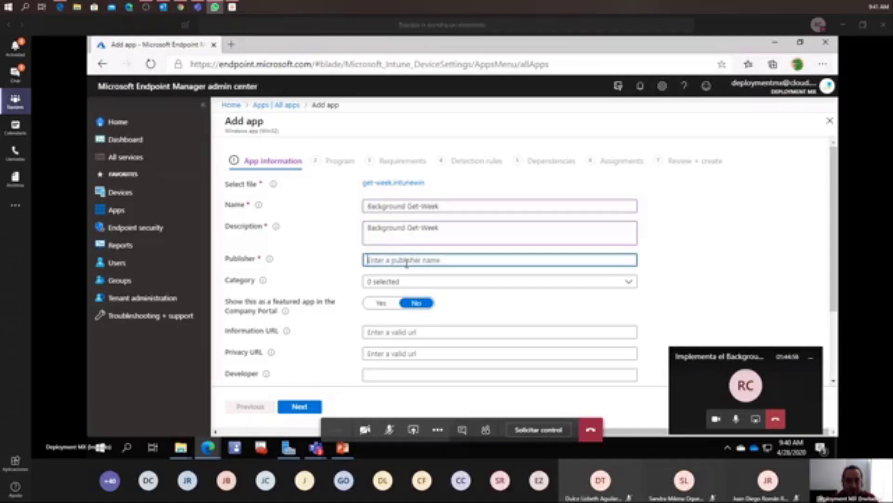
text(Deployment MX)
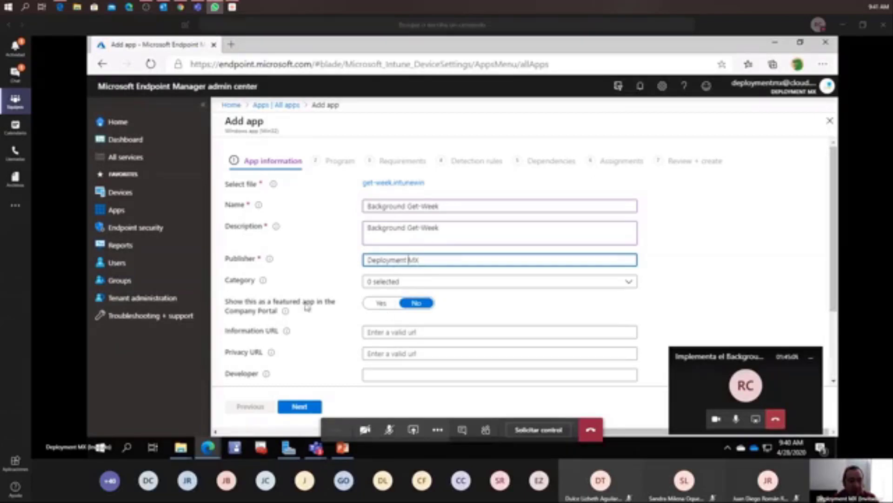
scroll(300, 308, down, 3)
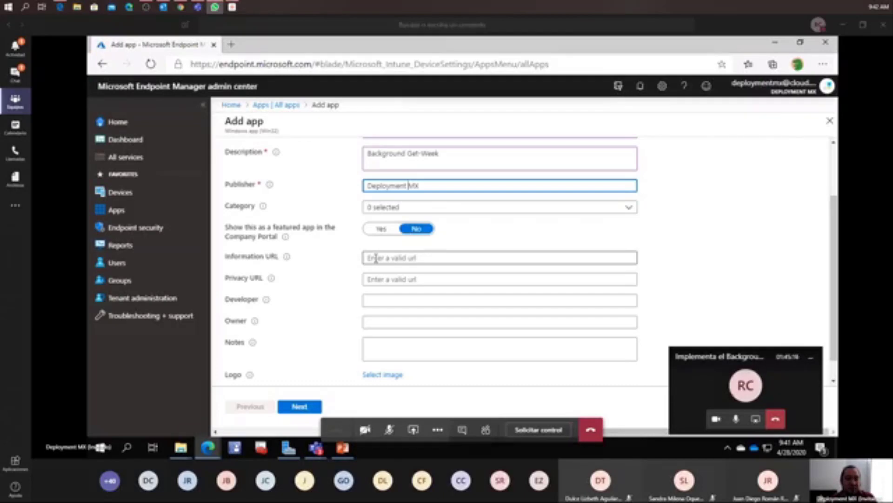
scroll(380, 291, down, 1)
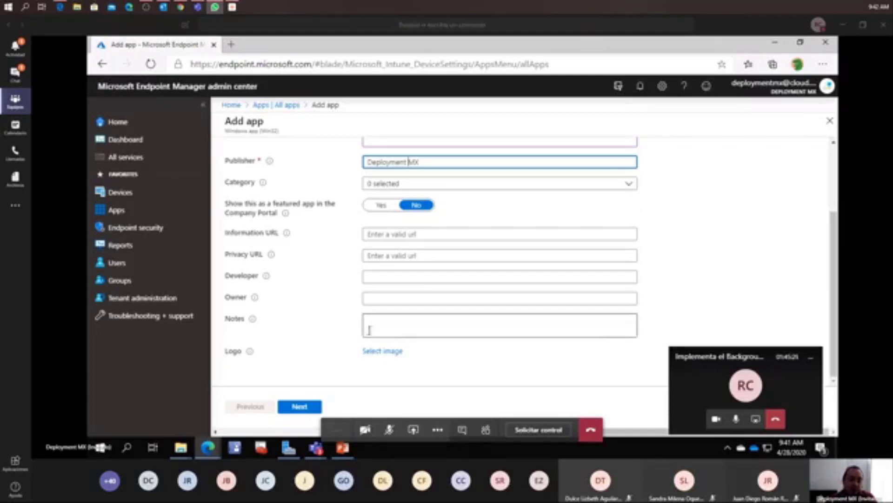
scroll(413, 296, up, 2)
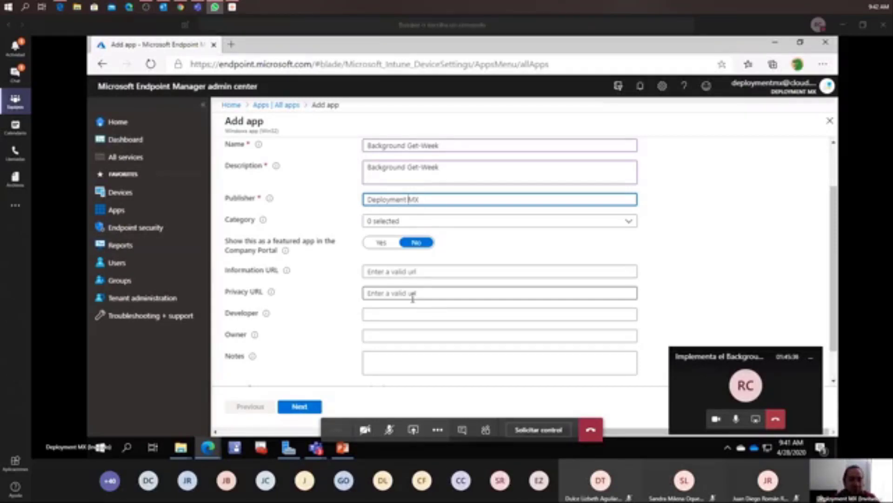
scroll(400, 215, up, 2)
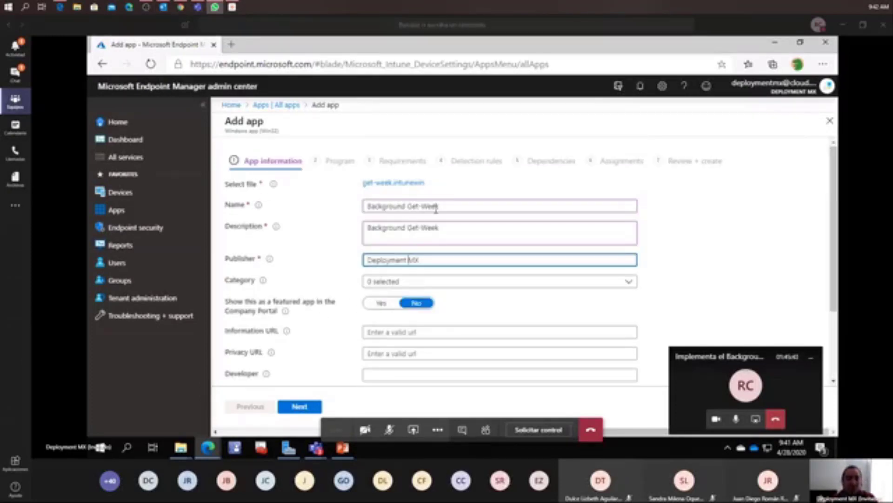
click(300, 407)
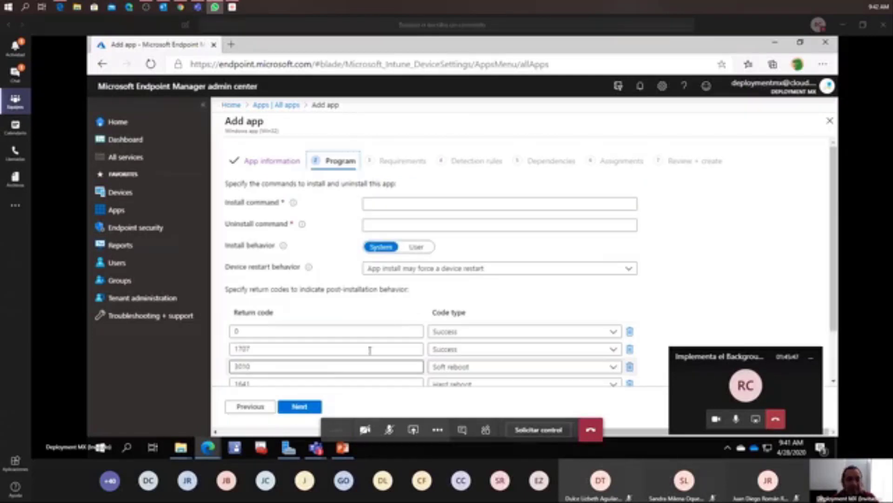
Step: Set the app's install command to get-week.exe
click(395, 203)
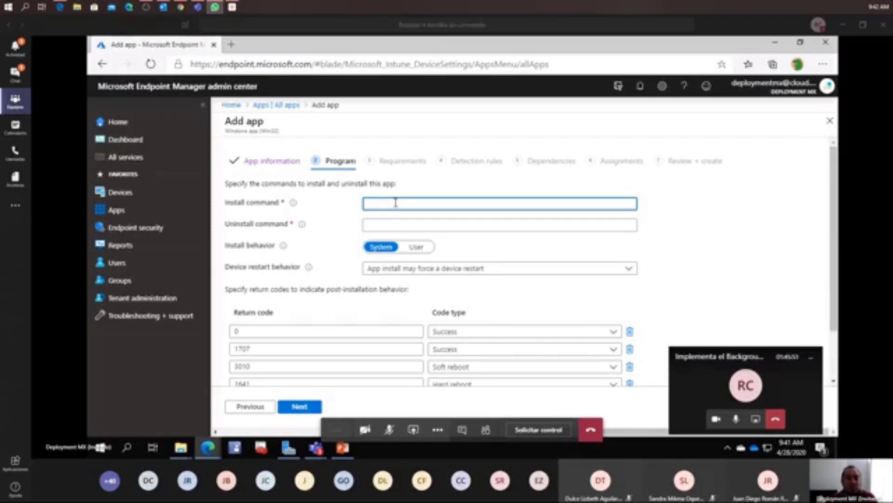
text(get )
text(wea)
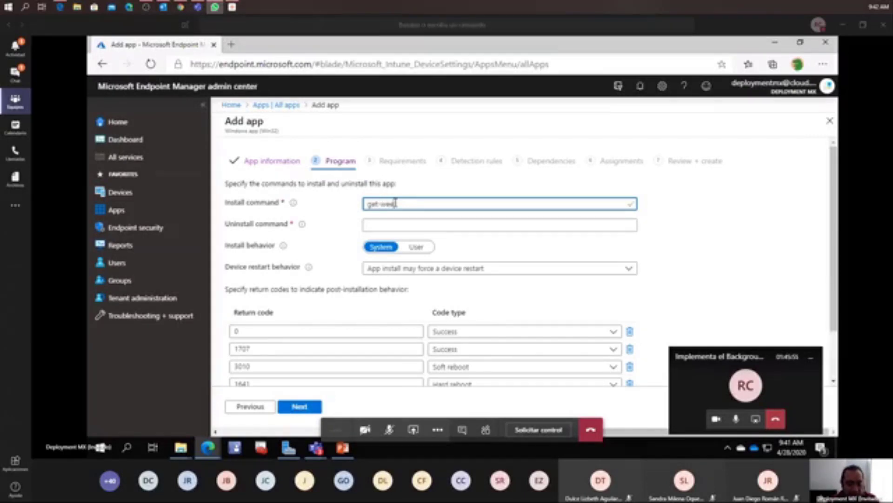
text(k.exe)
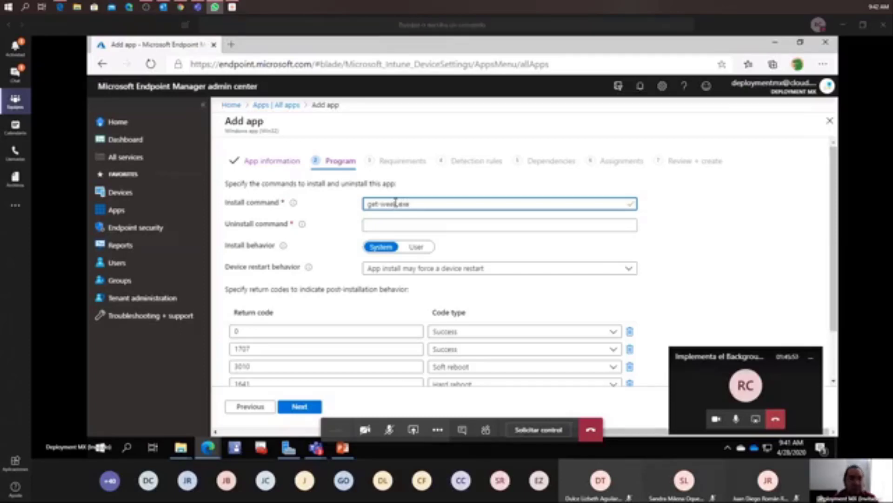
Step: For the uninstall command, check the properties of the eliminar file in File Explorer's intune folder, and minimize that window
click(399, 225)
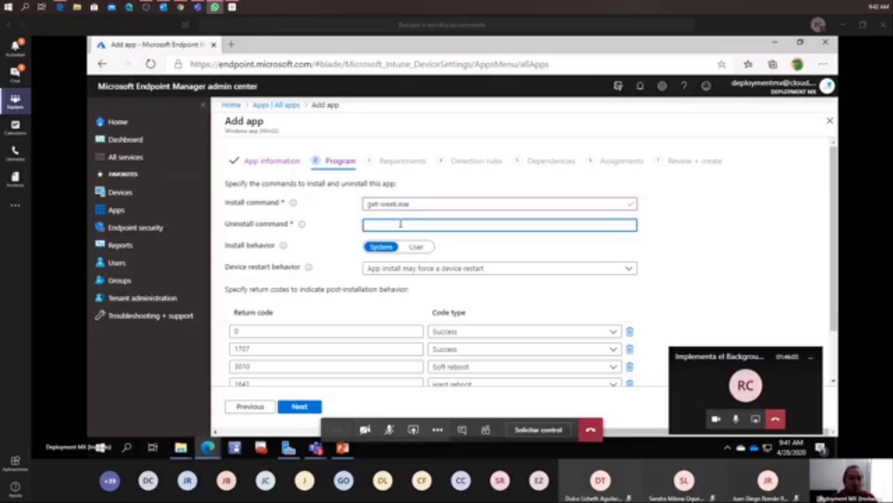
mouse_move(303, 226)
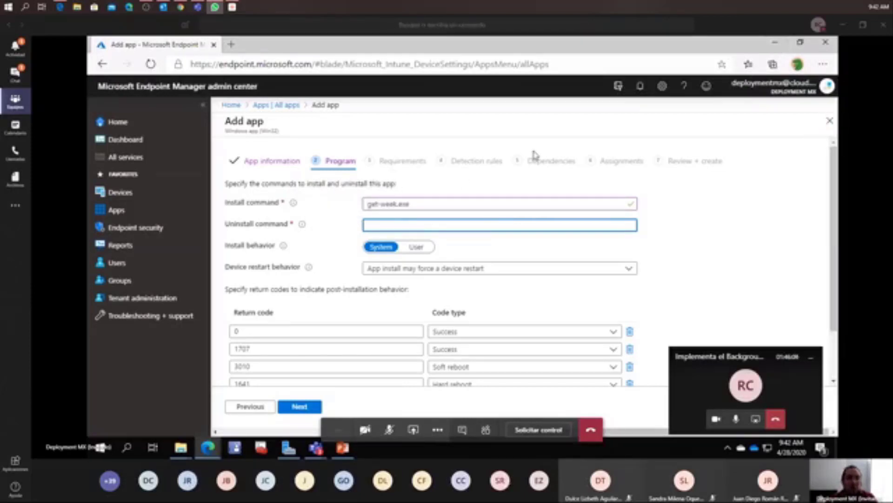
click(775, 42)
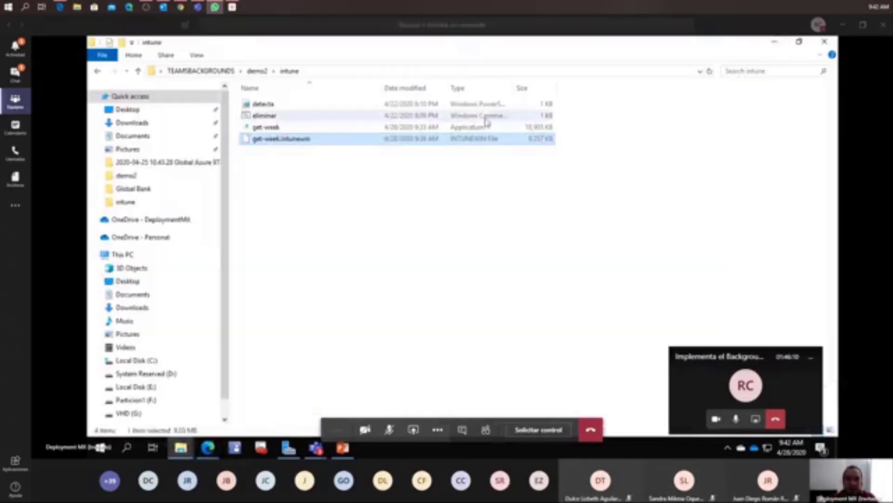
right_click(263, 116)
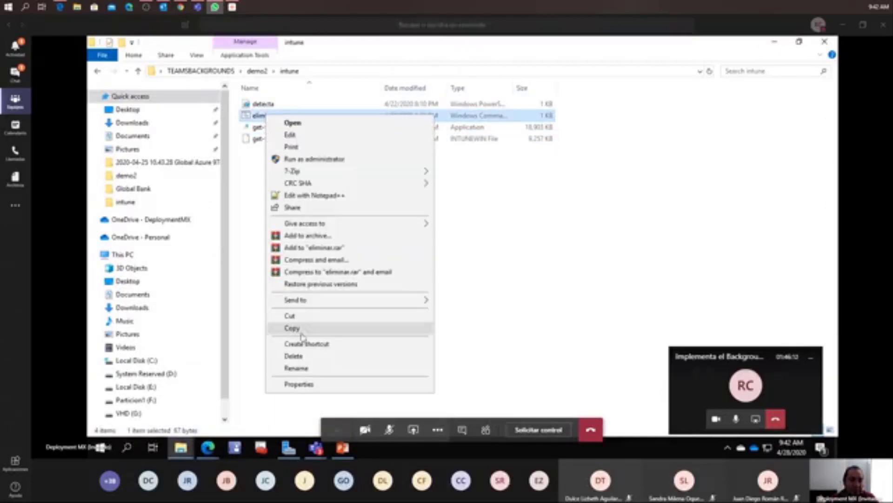
click(309, 387)
click(460, 122)
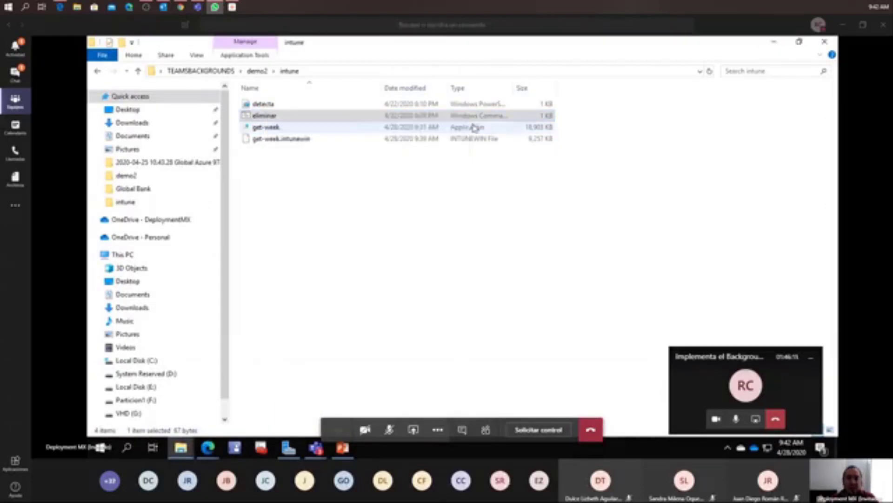
click(775, 43)
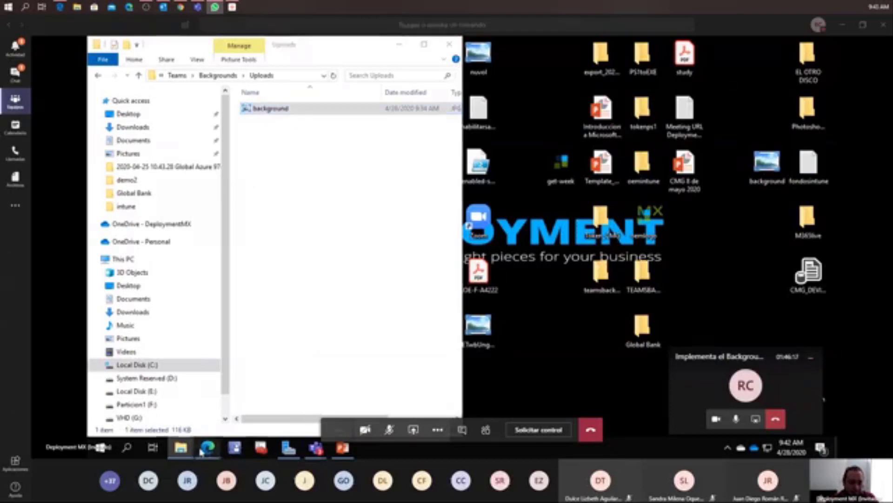
Step: Open the intune subfolder of demo2 from the desktop's TEAMSBACKGROUNDS folder to check the name of the eliminar file
click(282, 164)
double_click(654, 274)
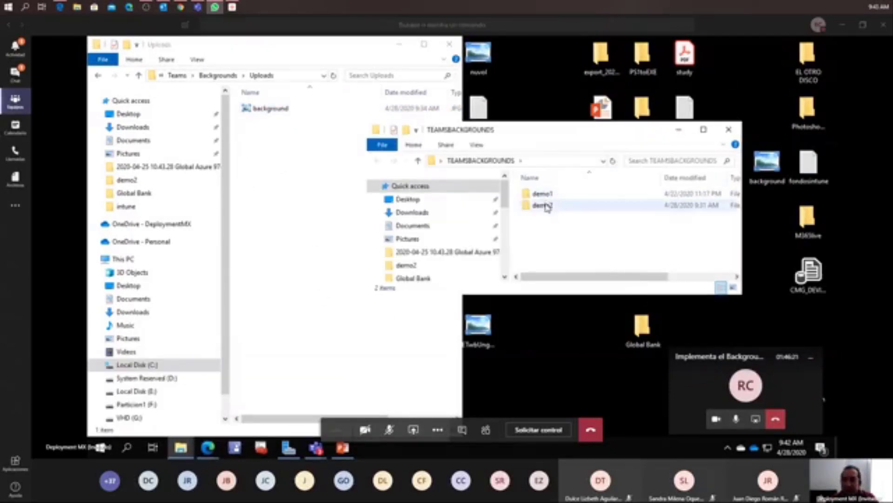
double_click(543, 205)
double_click(543, 206)
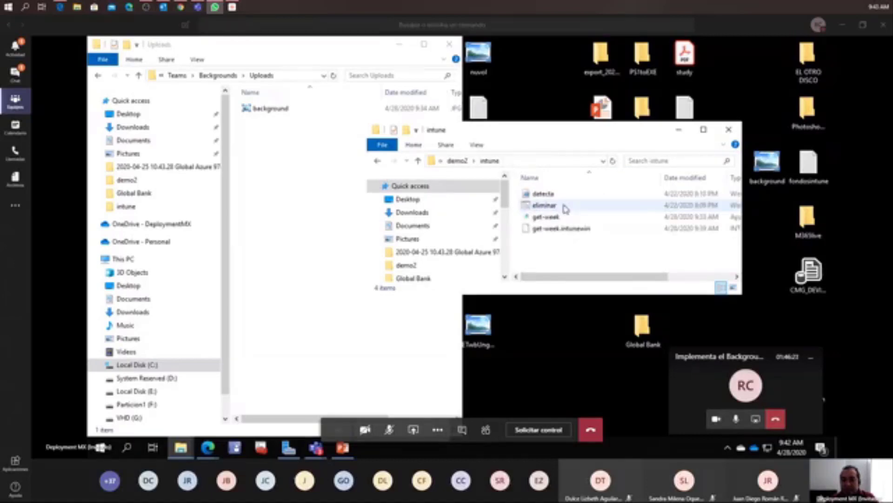
Step: Return to the Add app page in Microsoft Endpoint Manager and set the uninstall command to eliminar.cmd
click(208, 449)
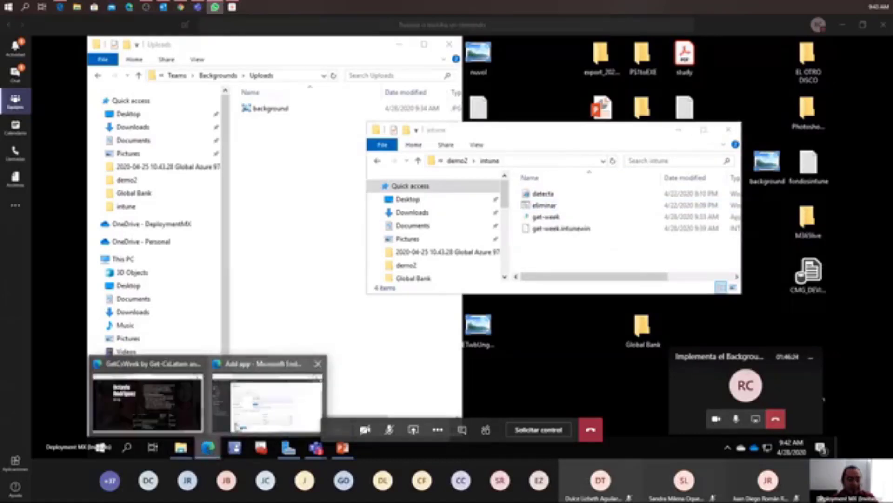
click(266, 403)
text(el)
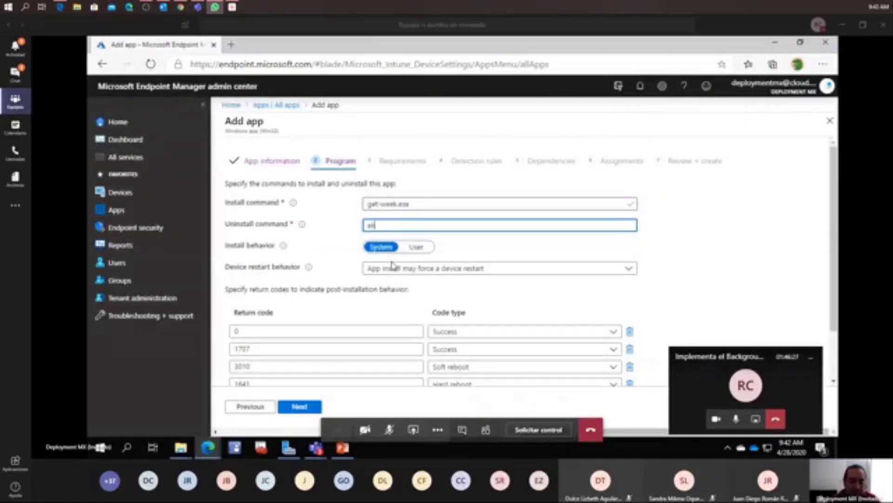
text(iminar.cmd)
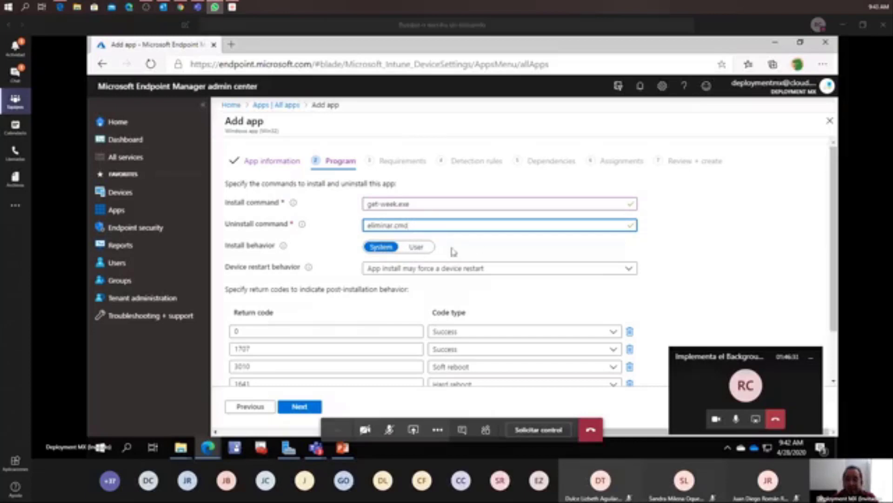
Step: Set the install behavior to User, keep the default return codes and proceed to the Requirements settings
click(419, 248)
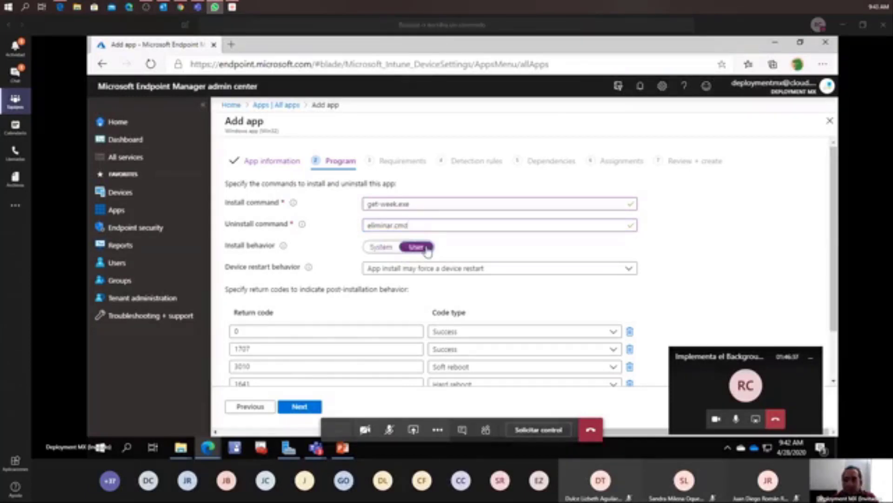
scroll(404, 279, down, 1)
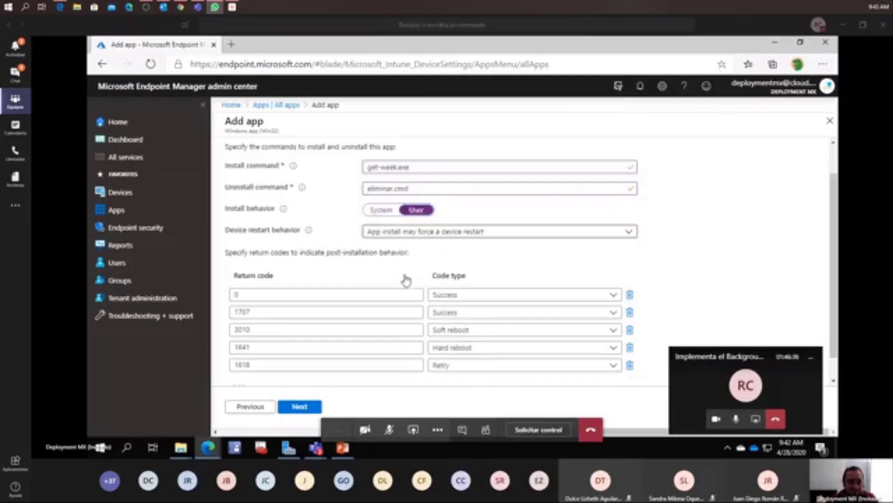
click(300, 406)
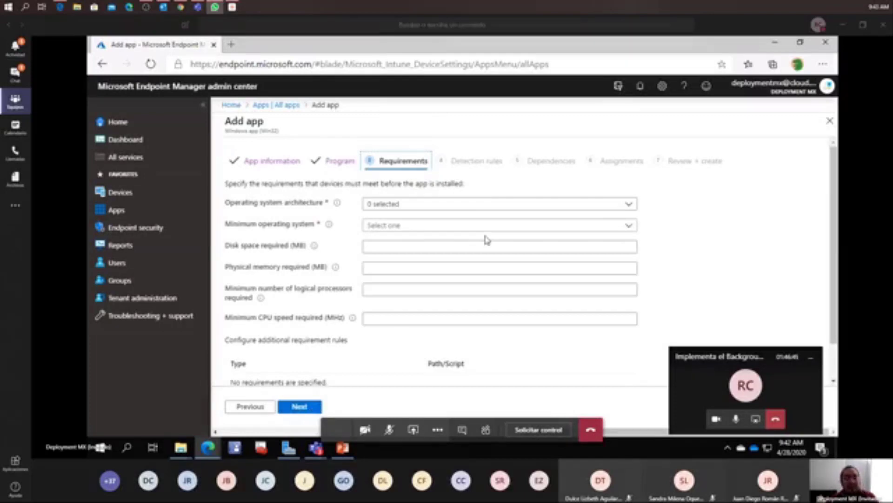
Step: Require the 64-bit operating system architecture and Windows 10 1607 as the minimum operating system
click(491, 206)
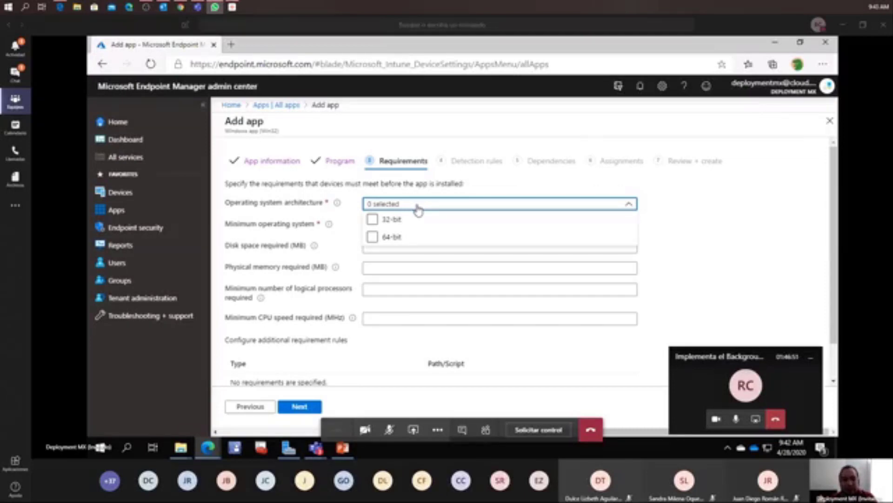
click(372, 236)
click(669, 188)
click(629, 224)
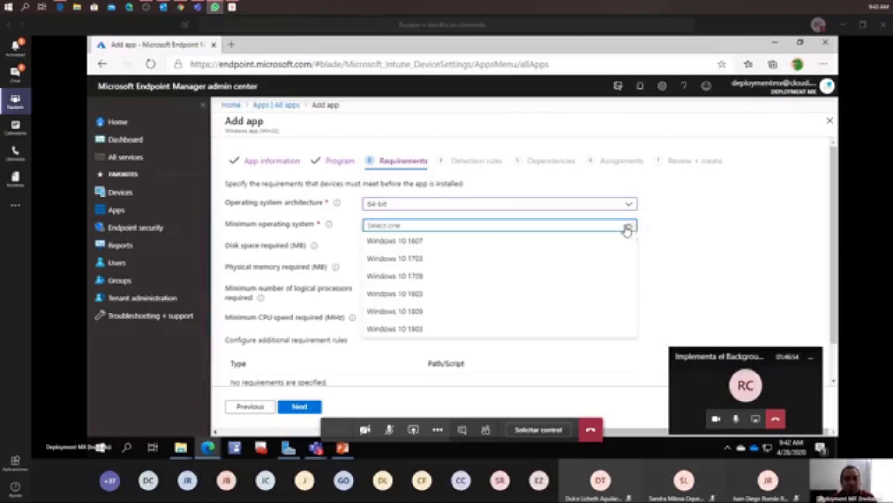
click(421, 242)
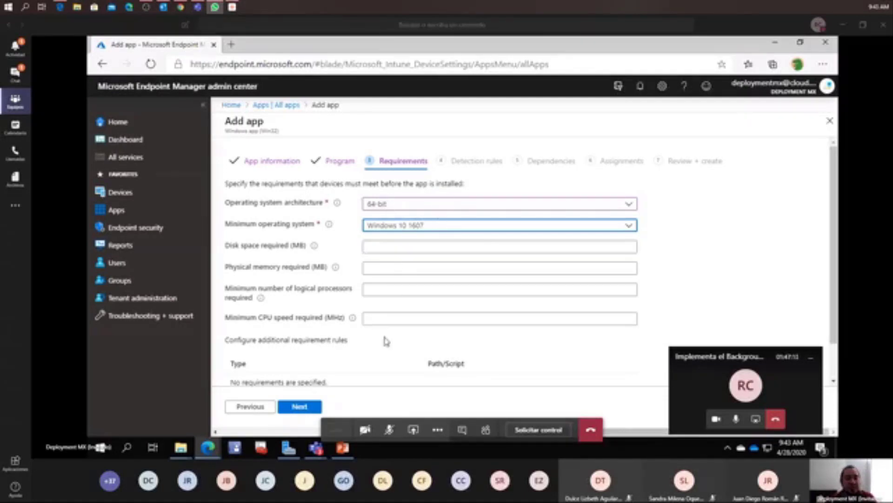
Step: Leave the remaining requirements empty, proceed to the detection rules and set the rules format to Use a custom detection script
scroll(380, 328, down, 2)
scroll(379, 326, up, 2)
click(305, 408)
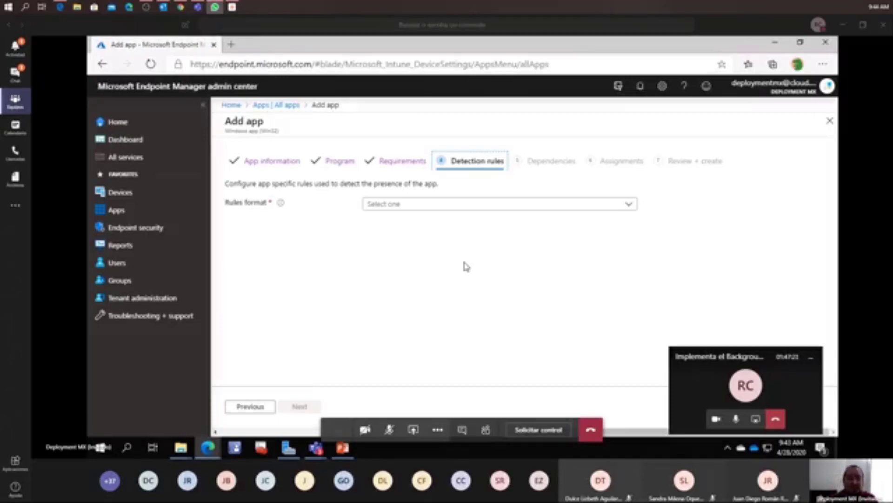
click(633, 207)
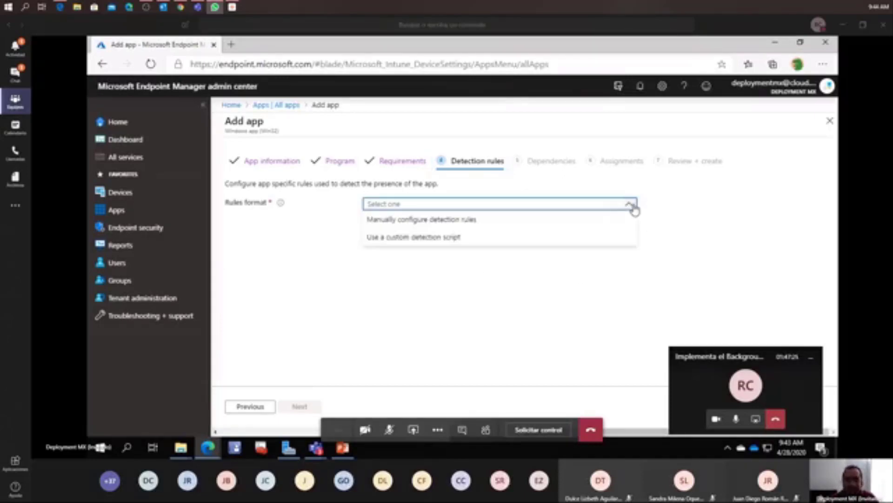
click(450, 240)
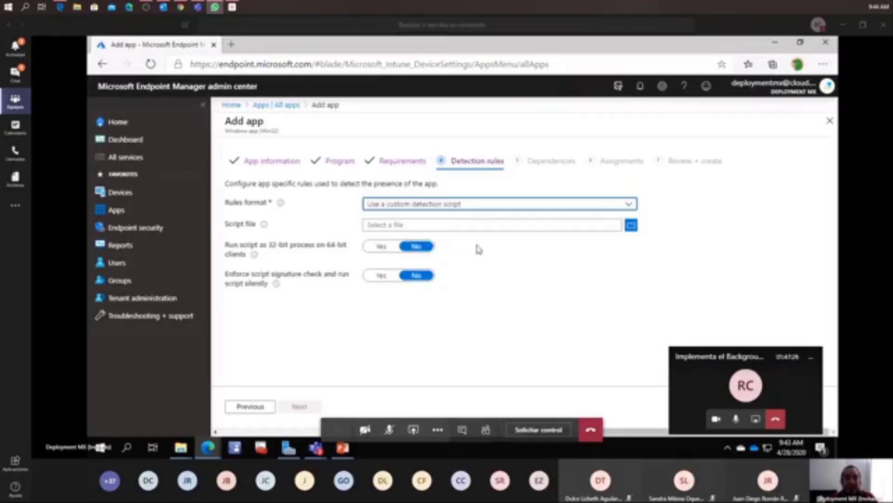
Step: Inspect the detecta script from File Explorer's intune folder in Notepad++, and minimize both windows to return to the app setup
mouse_move(180, 448)
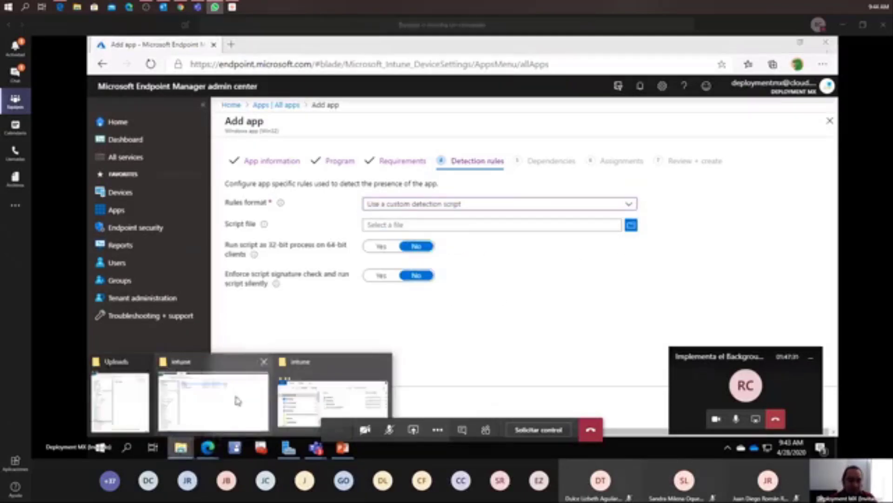
click(228, 403)
click(270, 106)
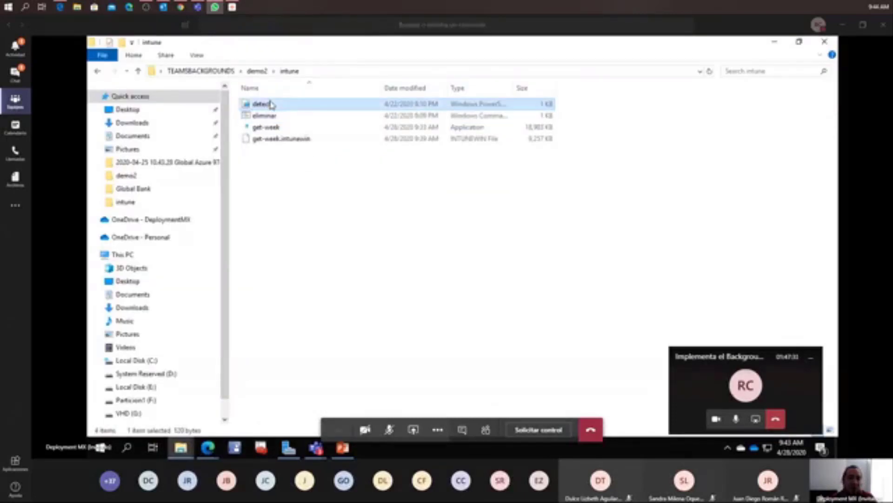
right_click(269, 106)
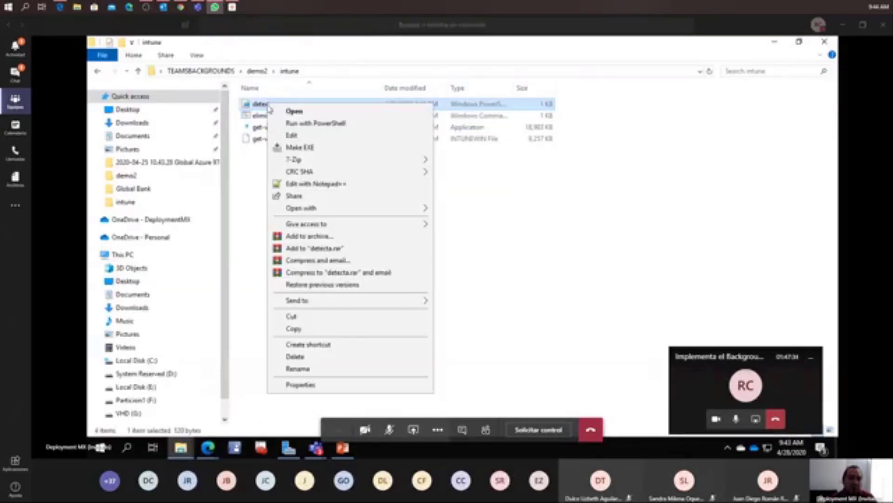
click(303, 184)
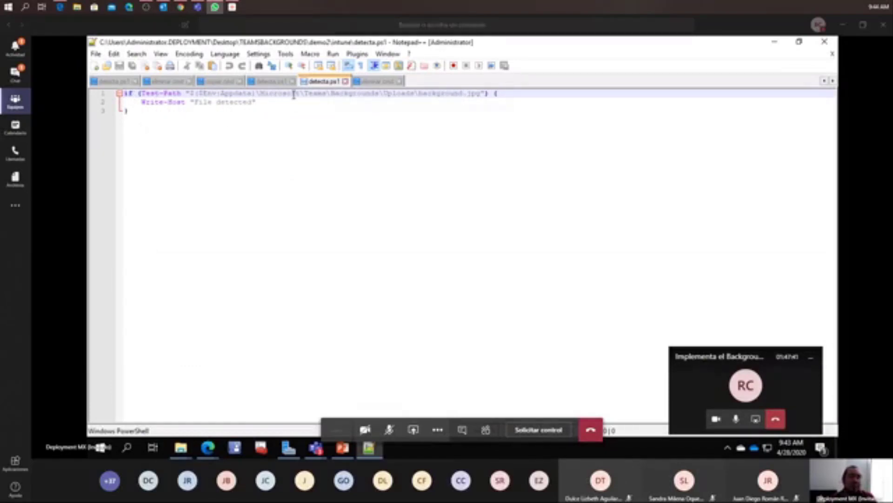
click(774, 42)
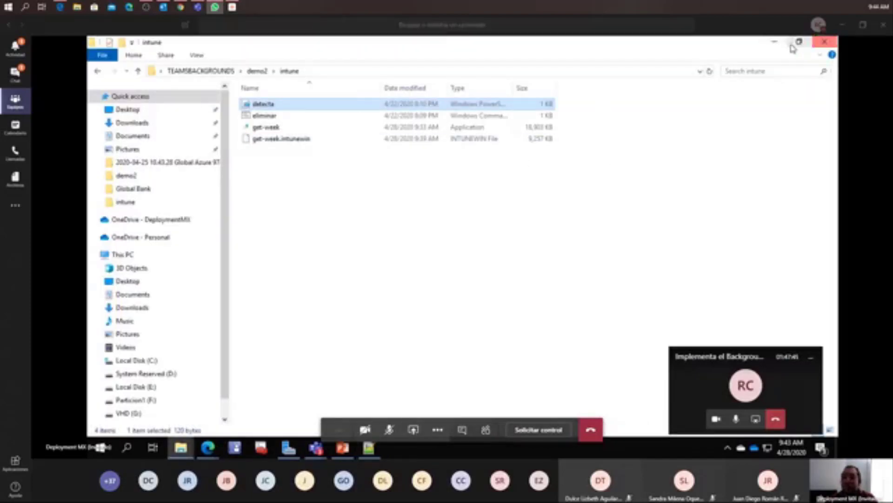
click(775, 43)
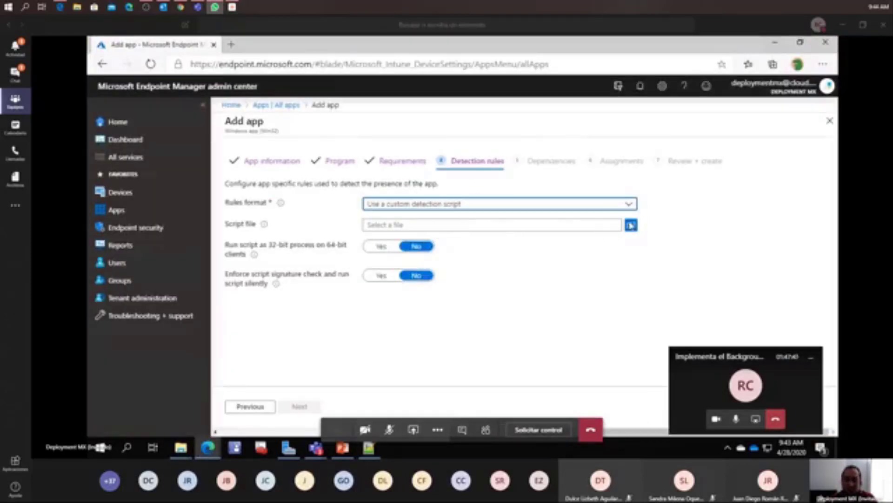
Step: Upload detecta.ps1 as the detection script file and proceed past Dependencies to the Assignments settings without adding any dependency
click(632, 224)
click(217, 114)
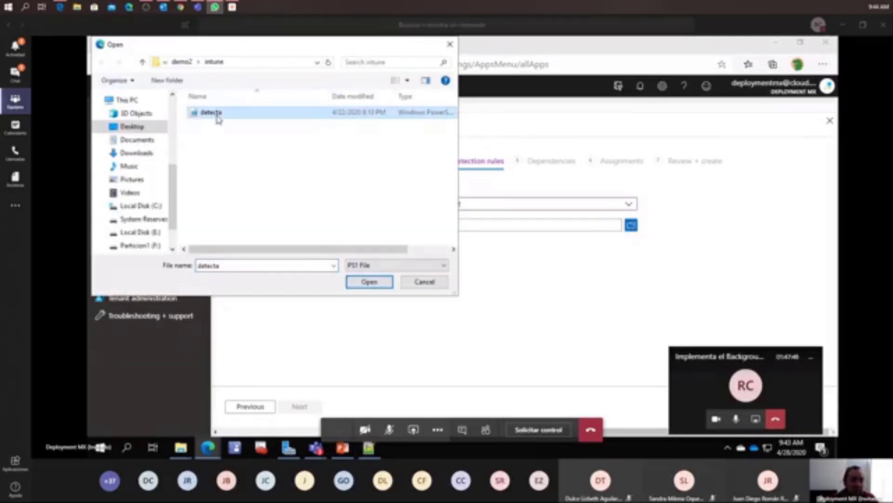
click(368, 283)
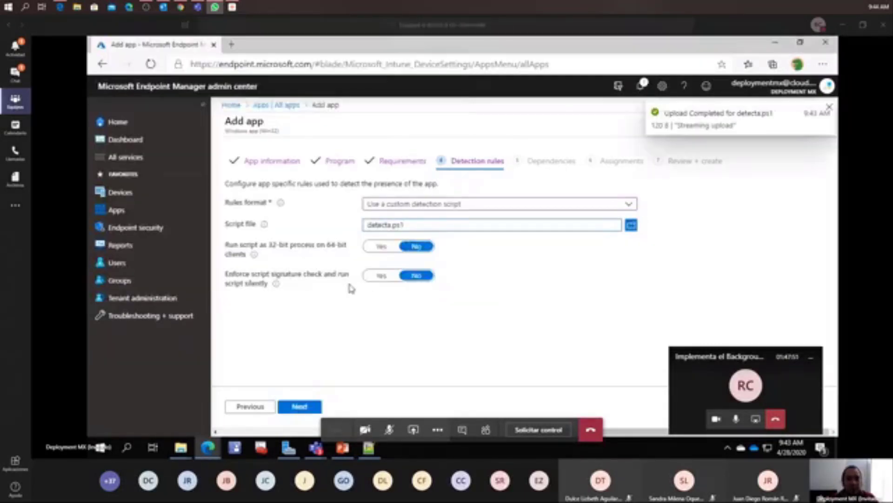
click(311, 409)
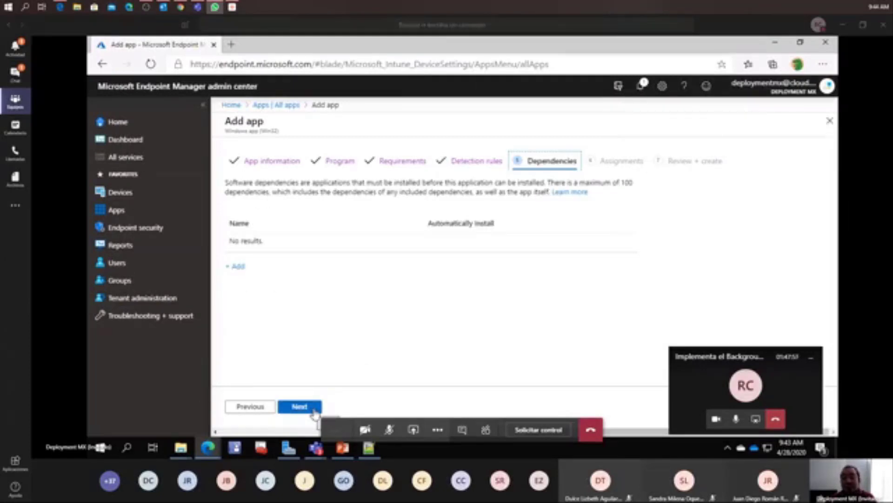
click(314, 409)
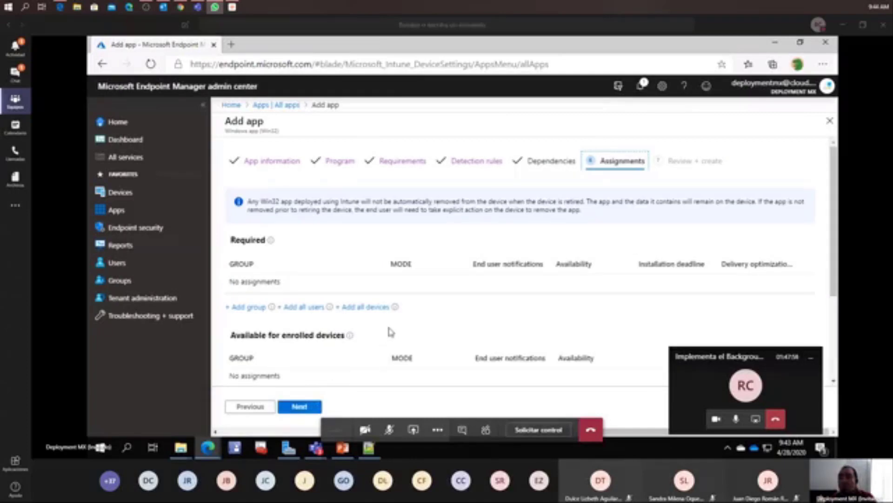
Step: Find the Autopilot Final group with the search text aut, assign the app to it as required, and create the app
click(247, 311)
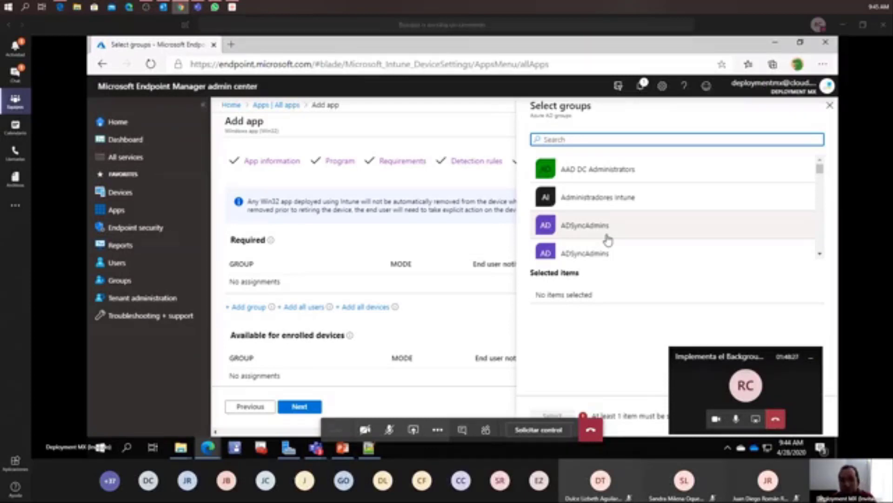
text(aut)
click(583, 175)
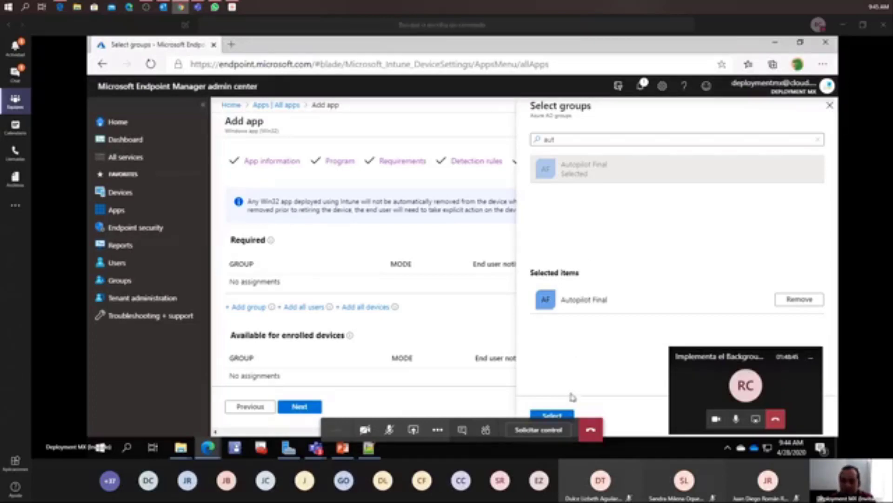
click(558, 415)
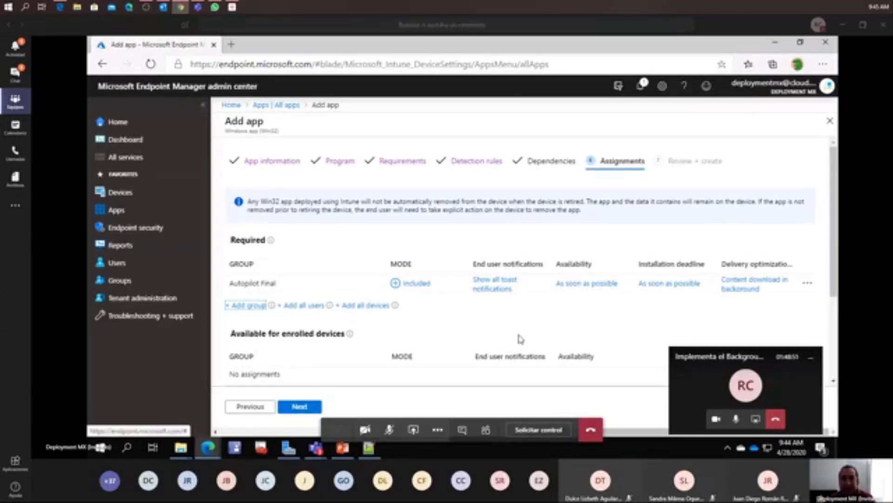
click(300, 407)
click(300, 407)
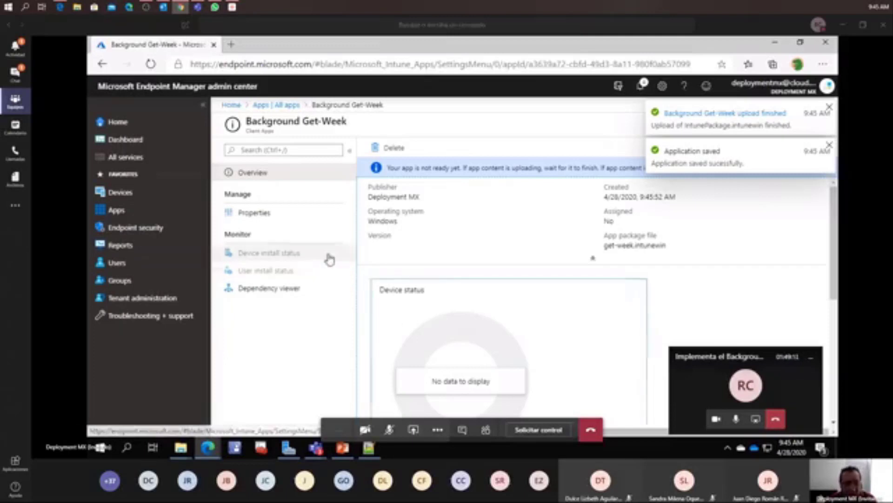
Step: Review the Background Get-Week app's properties, device and user install status, and dependency viewer
click(257, 215)
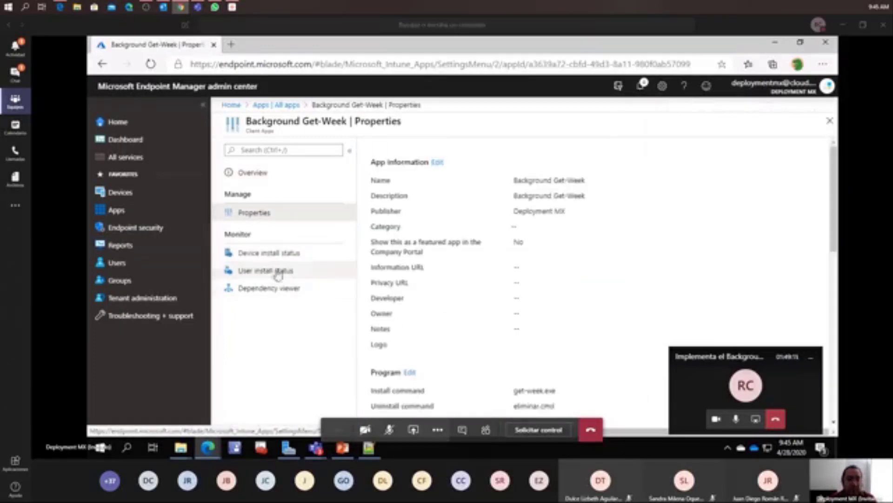
click(276, 260)
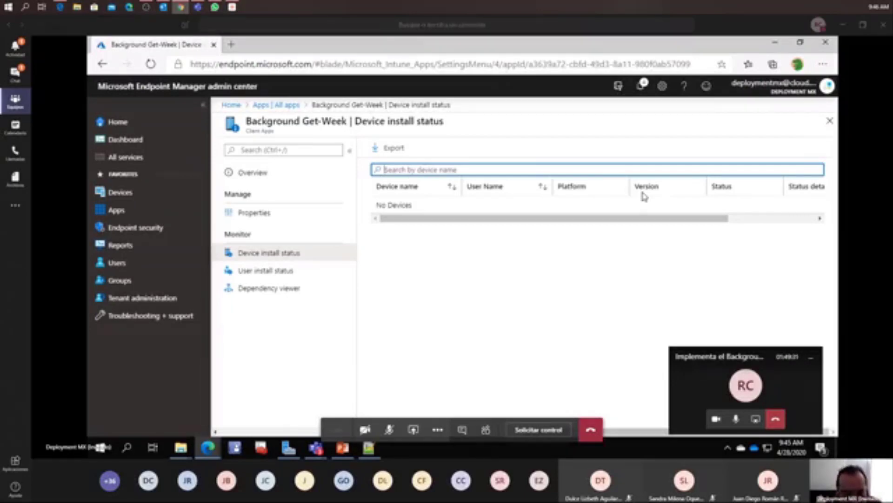
click(279, 271)
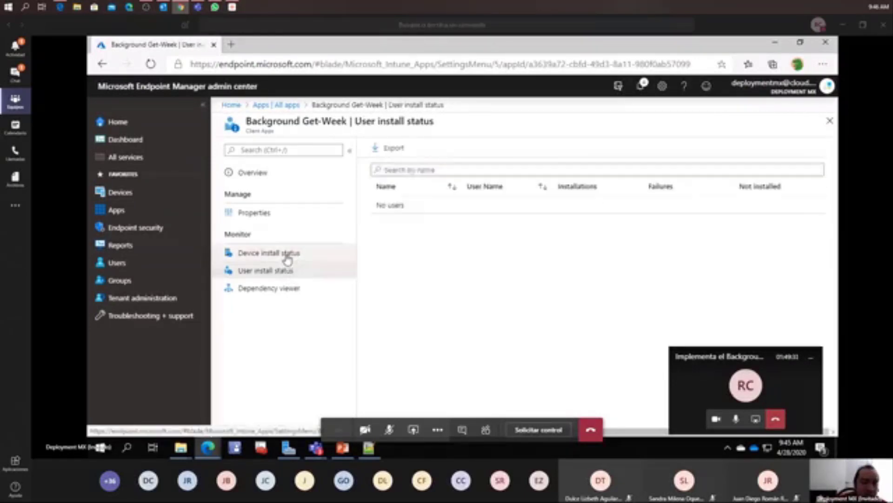
click(287, 256)
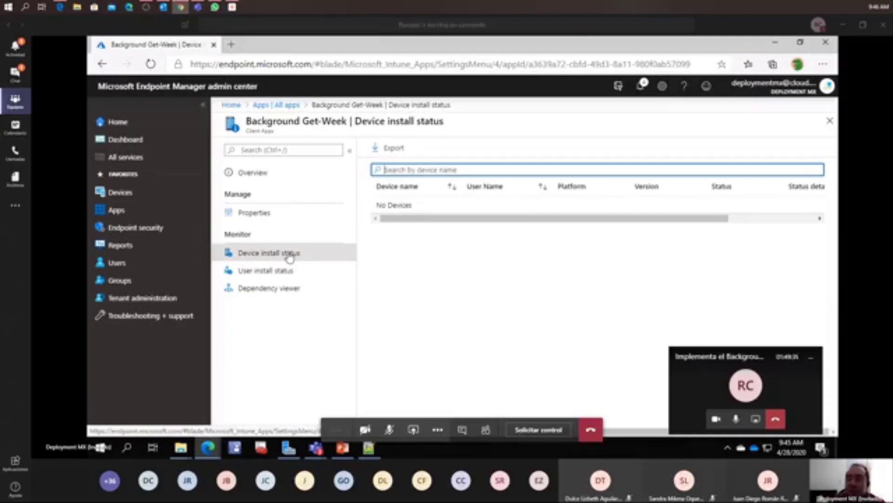
click(285, 269)
click(283, 289)
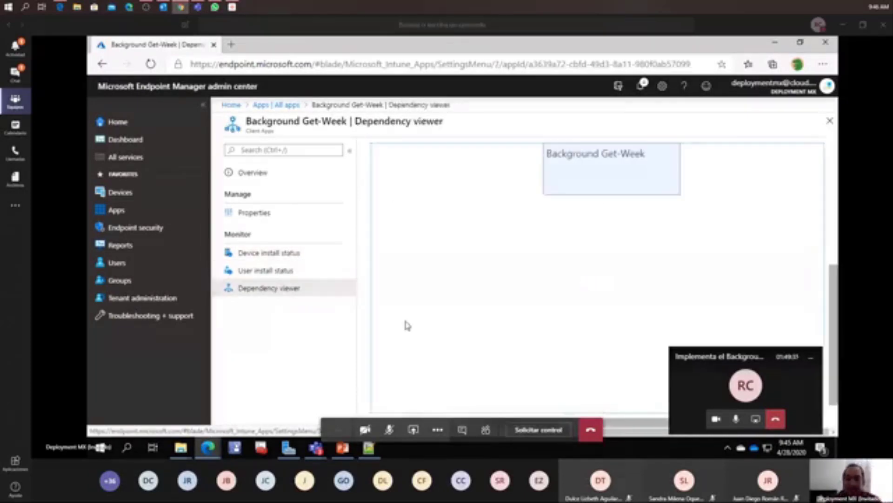
Step: Minimize the browser and move the intune folder window partly over the Uploads window
click(775, 42)
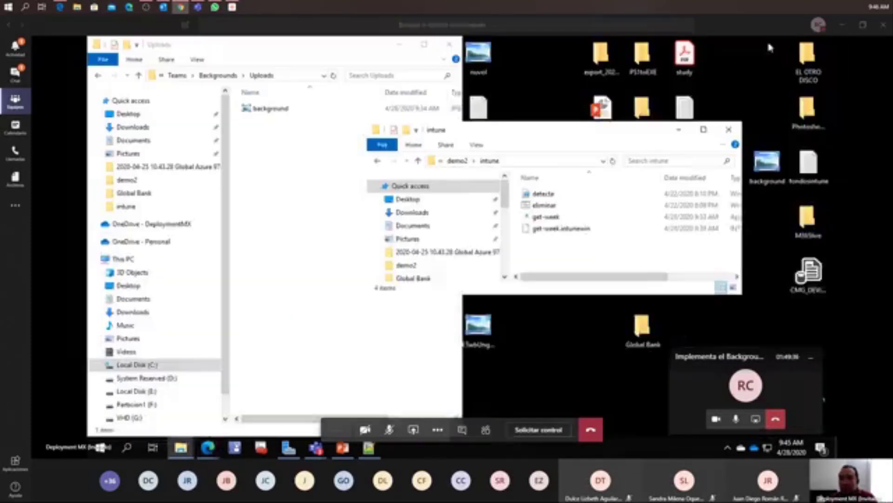
drag(629, 132, 561, 159)
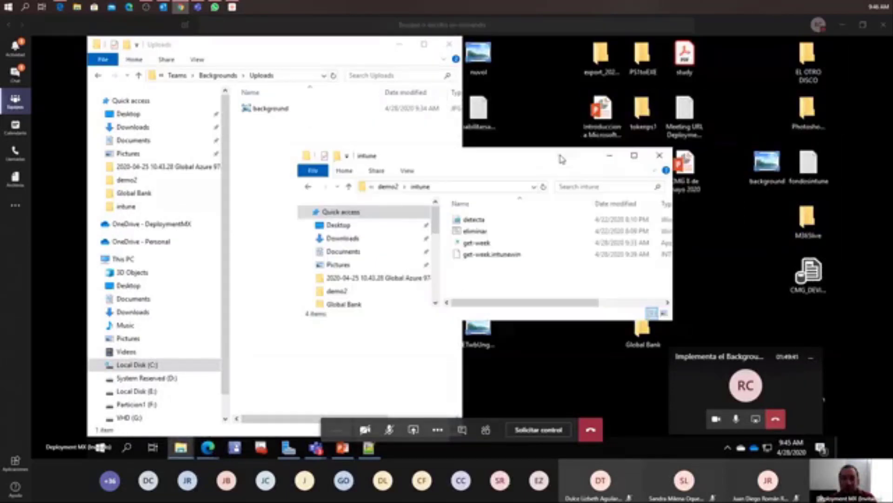
Step: Minimize the intune folder window, switch back to the browser, and open portal.azure.com in a new tab
click(612, 160)
drag(555, 160, 545, 140)
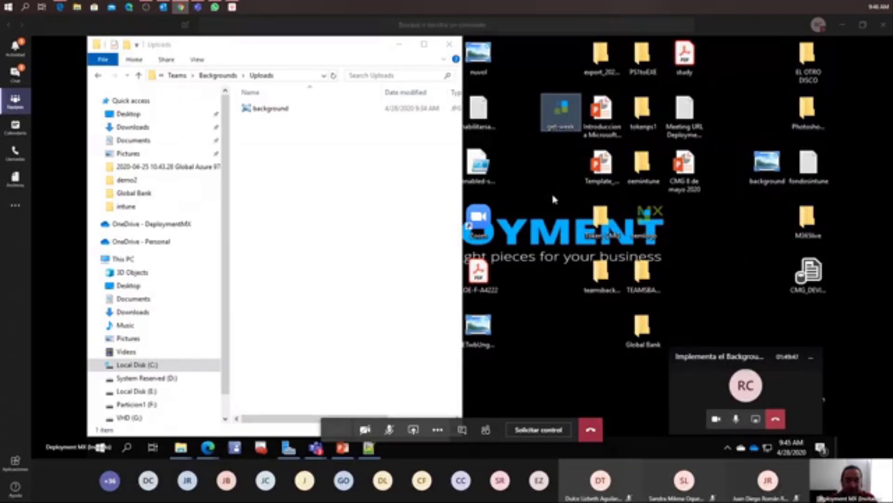
click(238, 406)
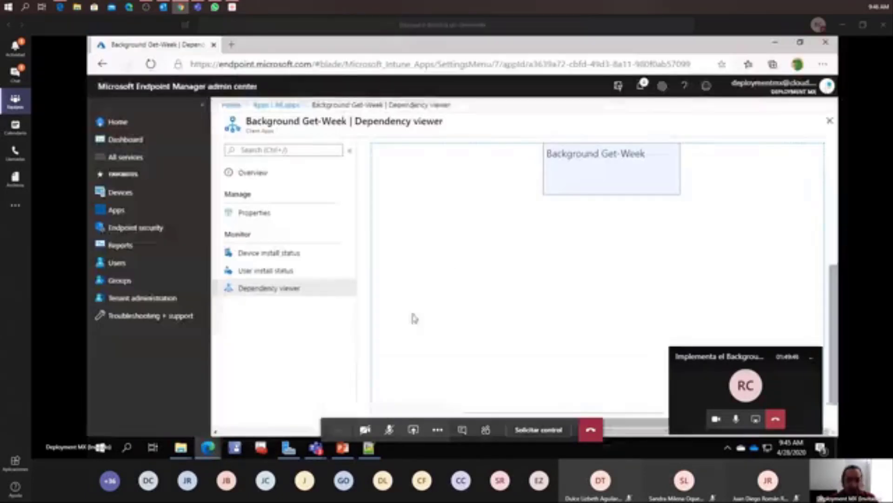
key(ctrl+t)
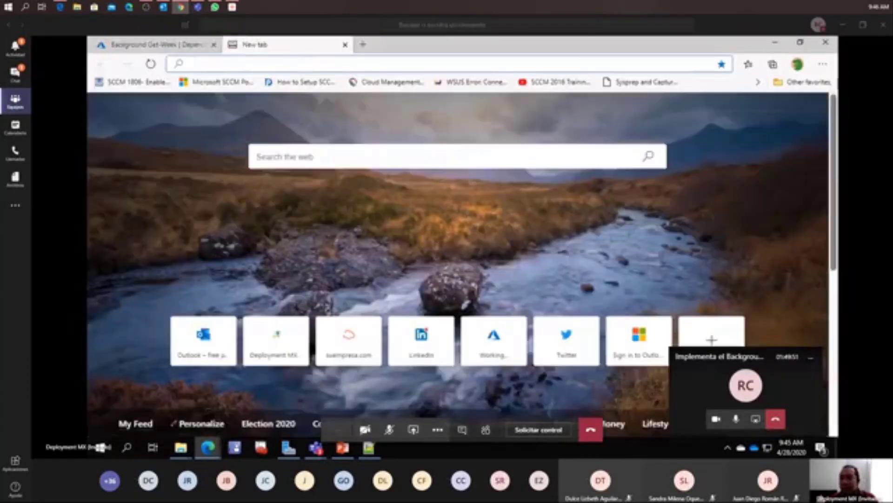
click(823, 65)
click(604, 64)
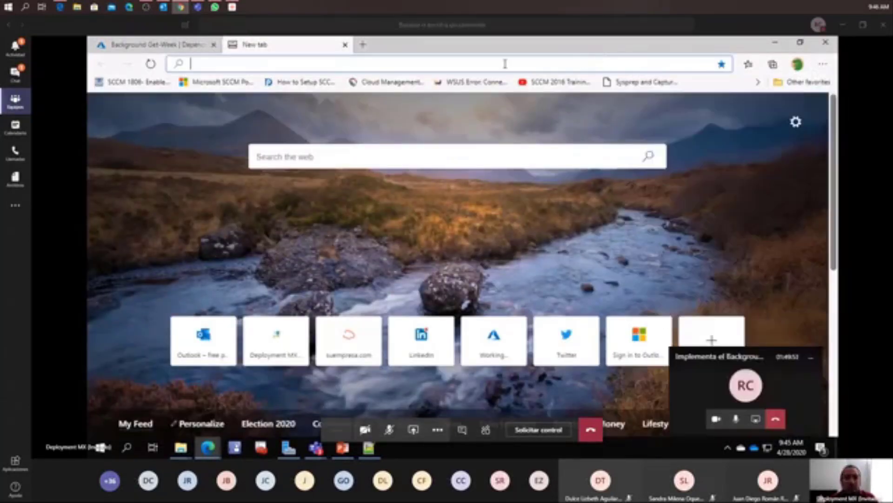
text(portal.azure.com)
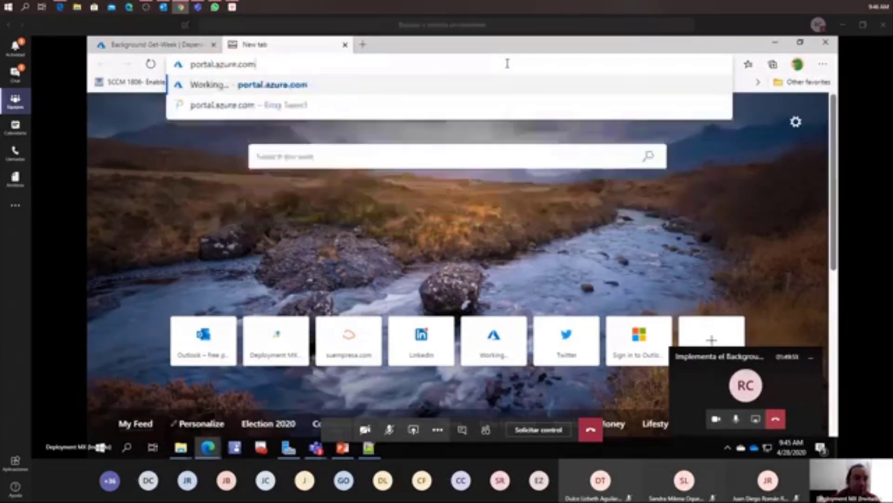
key(Return)
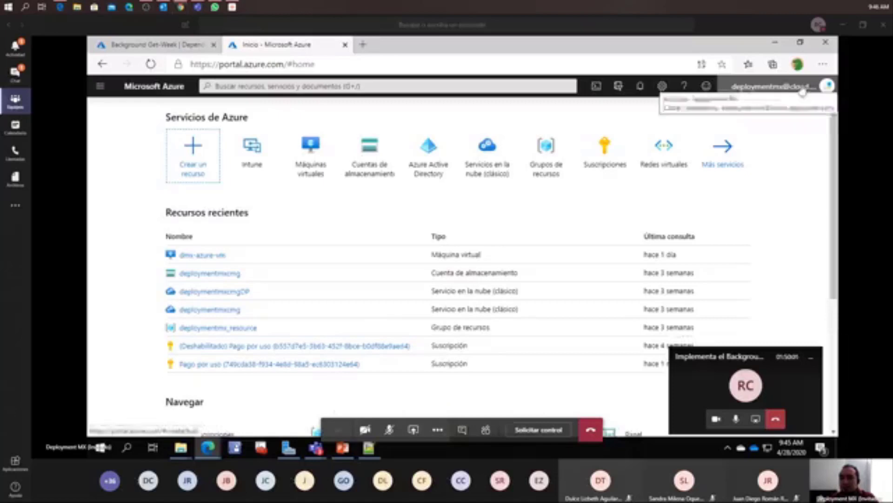
Step: Switch the Azure portal from the Deployment MX directory to the Cloudfirst Campus directory
click(805, 87)
click(759, 182)
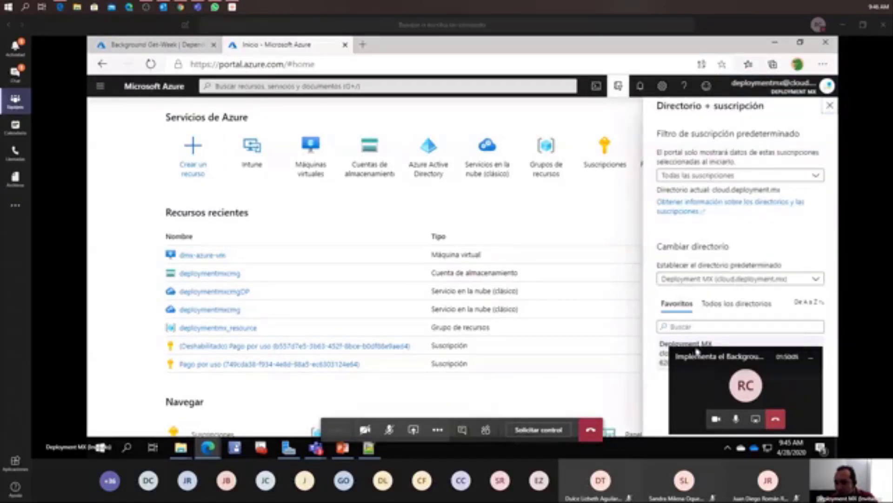
click(769, 305)
click(670, 354)
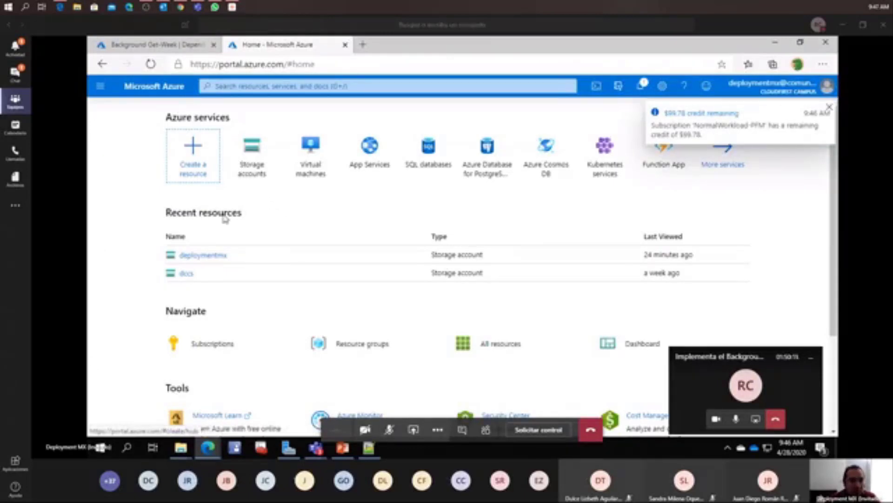
Step: Open the token container in the deploymentmx storage account
click(201, 255)
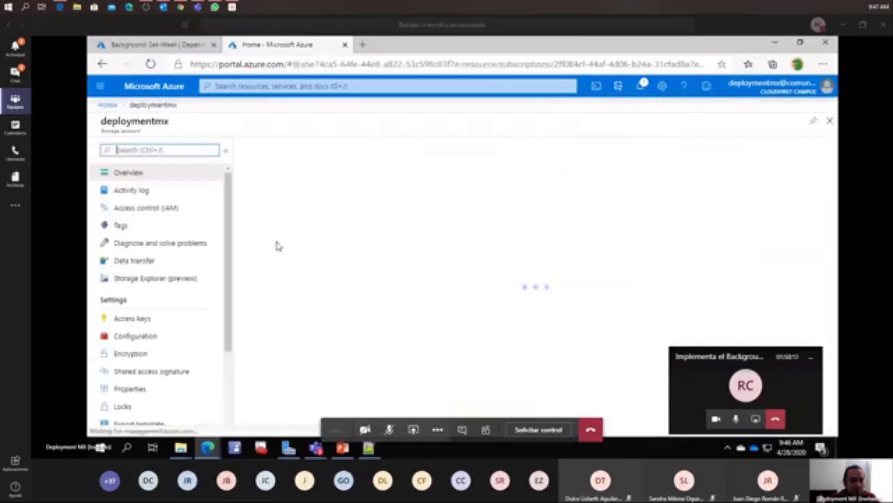
click(312, 299)
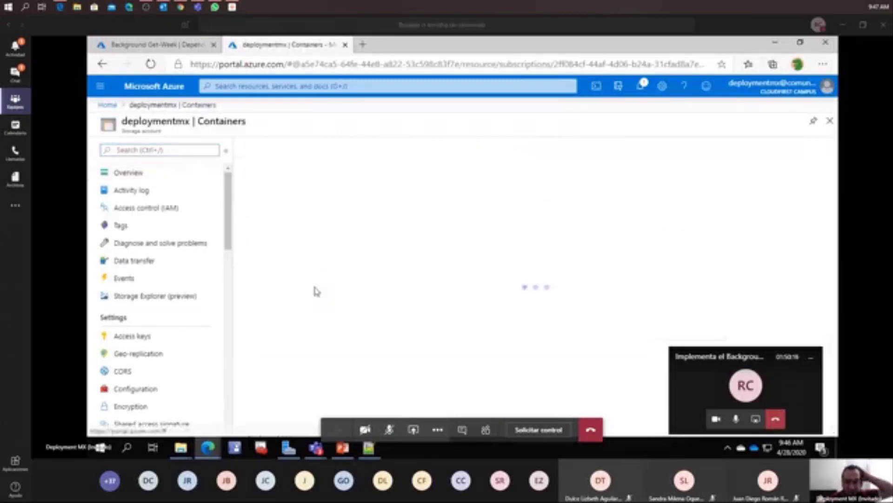
click(279, 203)
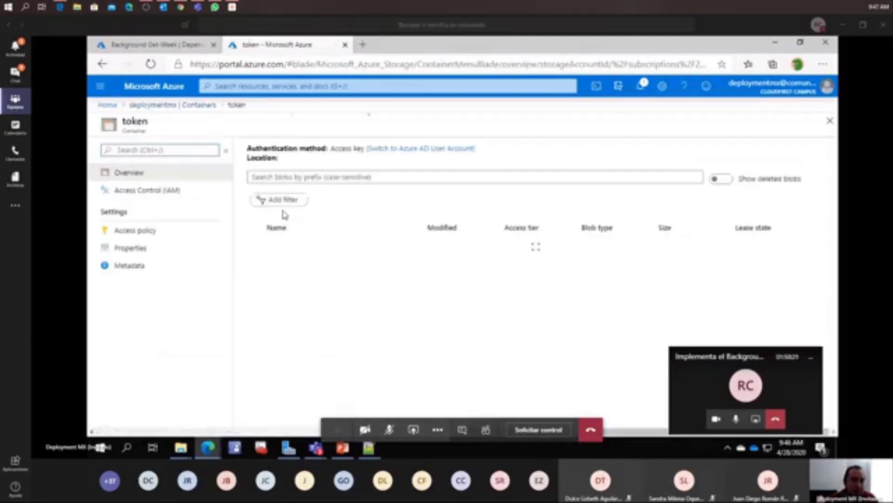
click(312, 195)
Step: Upload the get-week application from the intune folder to the token container
click(266, 147)
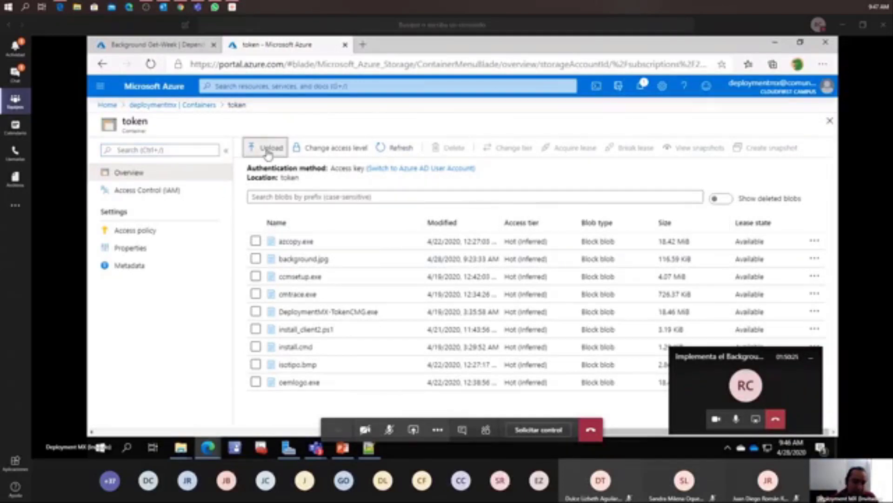
click(819, 146)
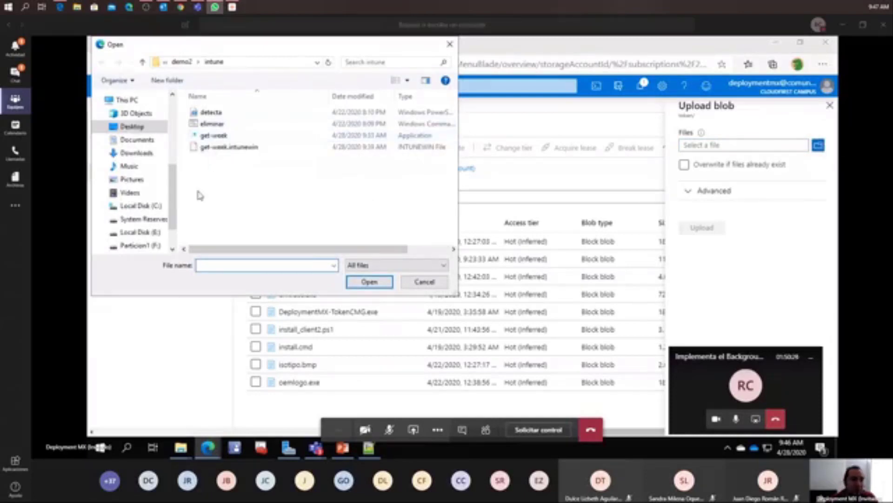
click(214, 136)
drag(275, 249, 294, 238)
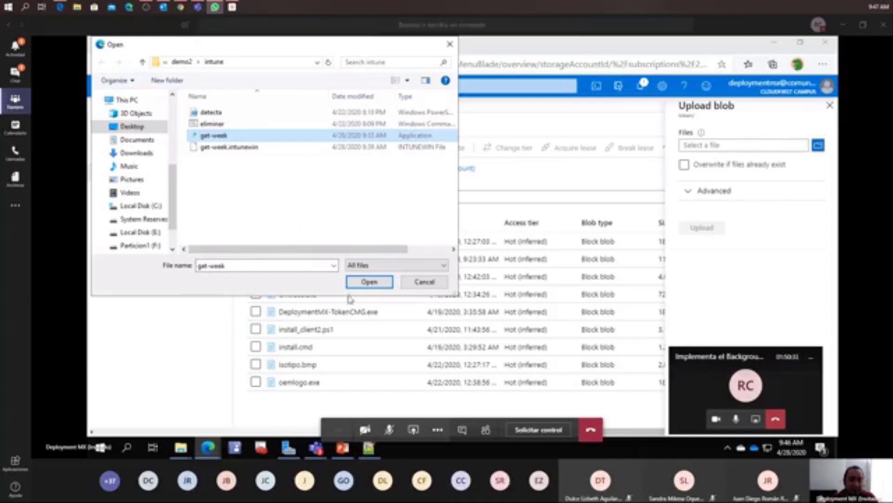
click(361, 282)
click(700, 228)
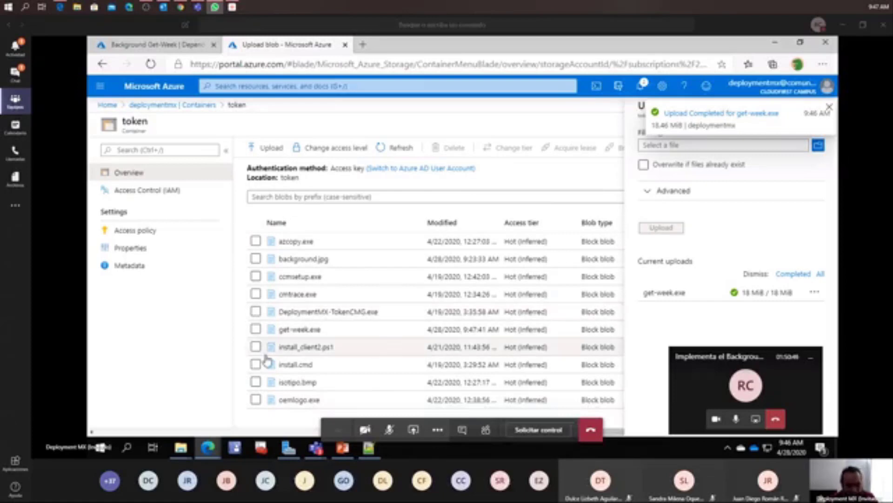
Step: Copy the get-week.exe blob URL, open a new browser tab, and send the URL in the Teams meeting chat
click(280, 329)
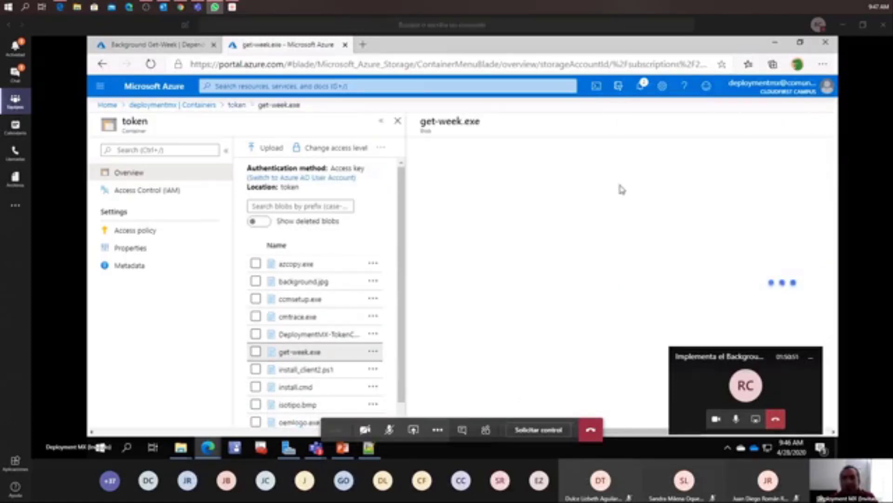
click(769, 214)
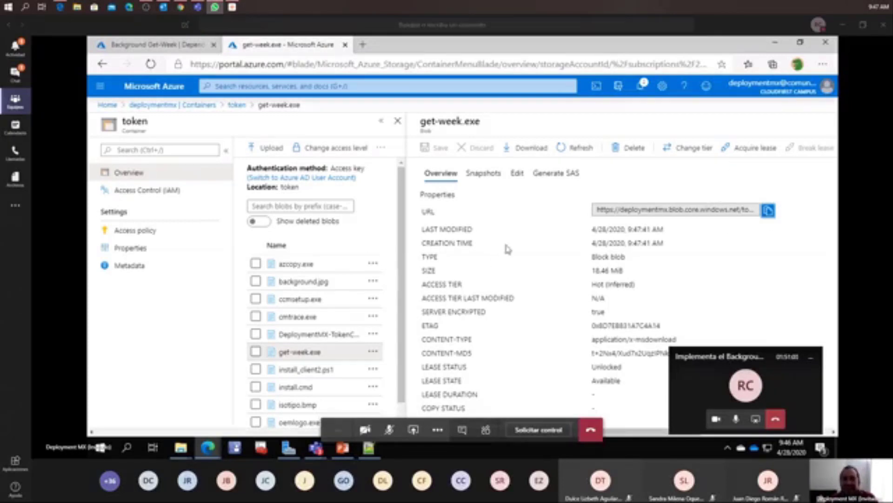
click(363, 45)
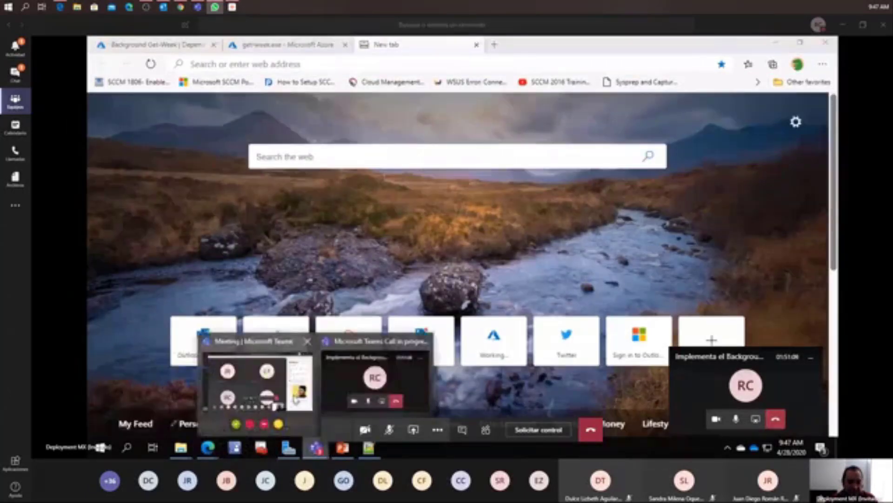
click(377, 377)
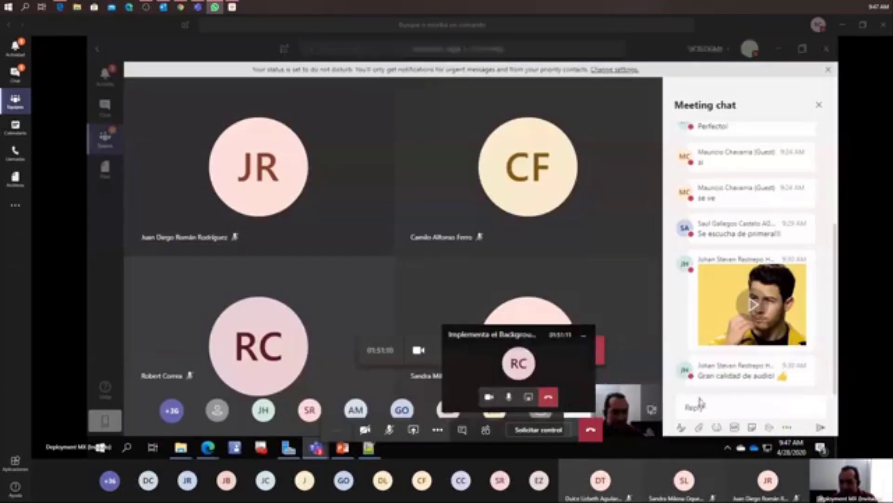
key(ctrl+v)
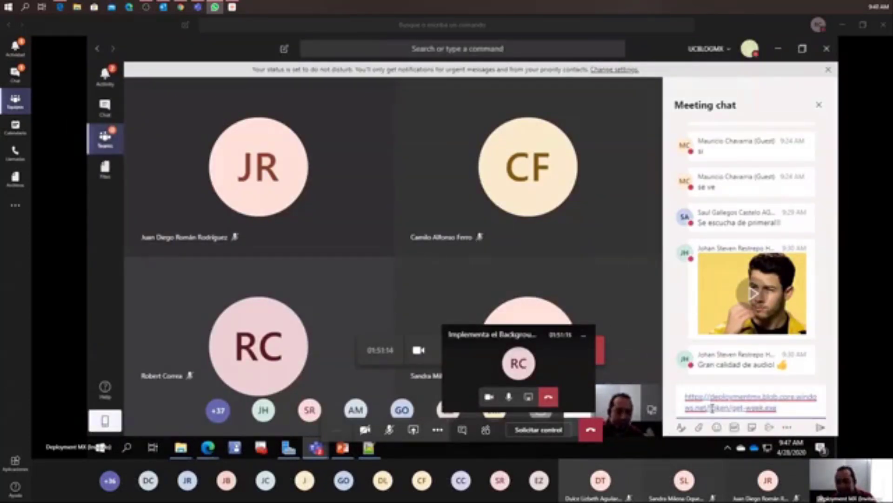
key(Return)
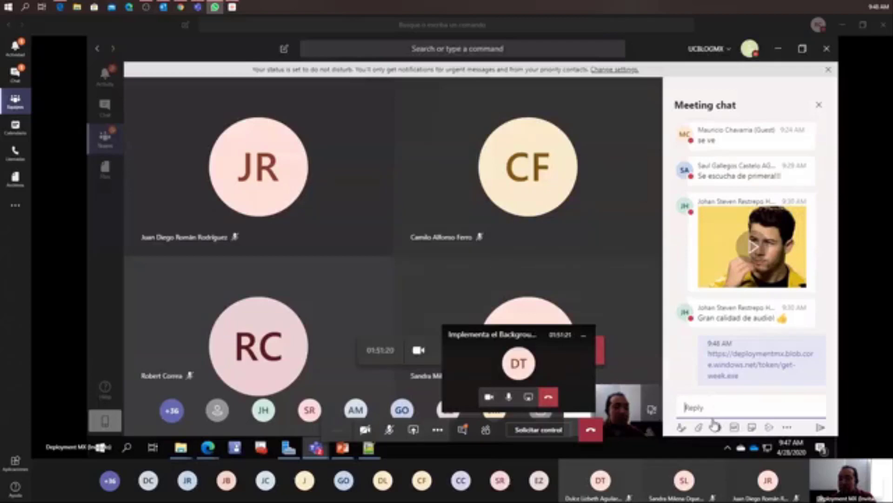
Step: Minimize Teams and the browser, and inspect the intune folder and teams script inside TEAMSBACKGROUNDS\demo2, closing both windows when done
click(778, 49)
click(773, 43)
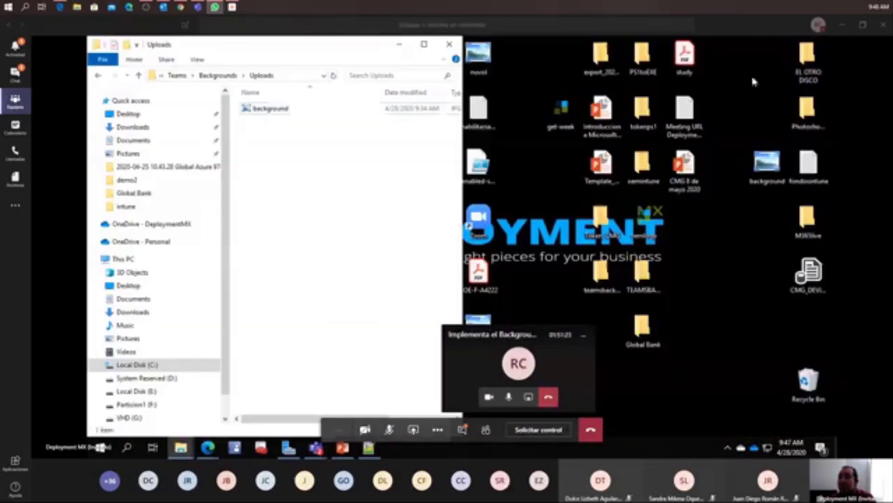
double_click(644, 279)
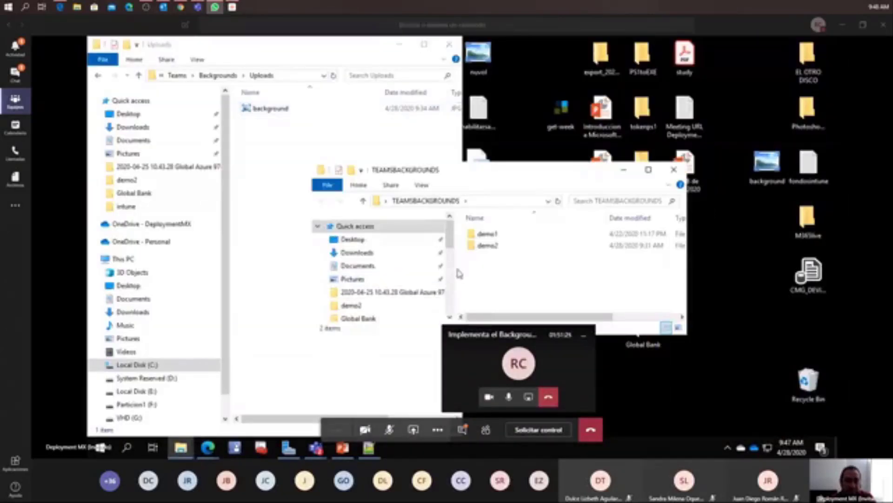
double_click(487, 246)
right_click(488, 282)
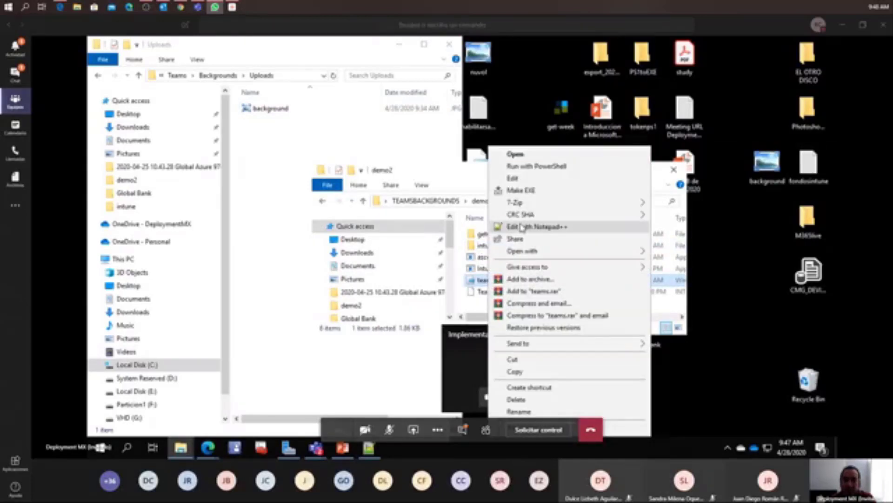
double_click(482, 247)
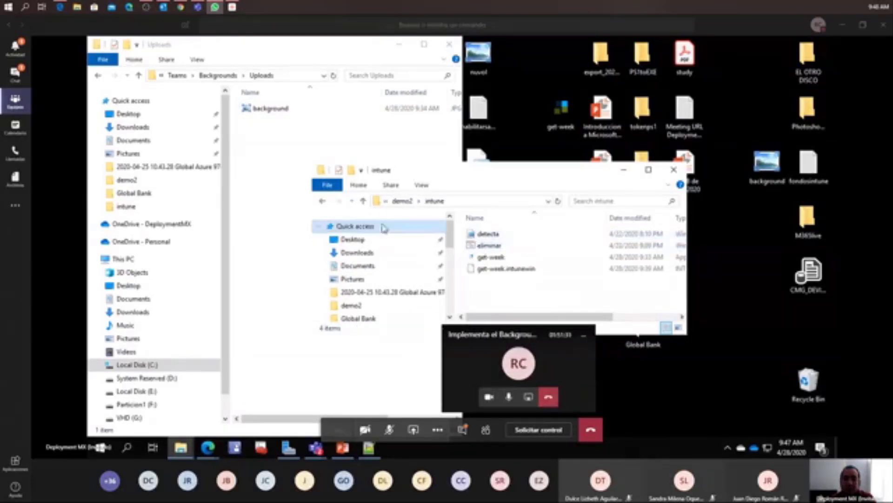
click(322, 201)
double_click(492, 282)
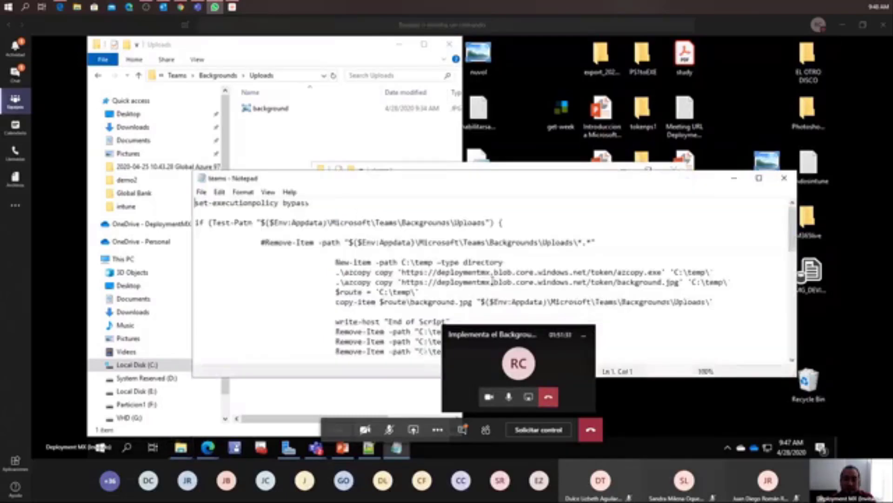
click(784, 178)
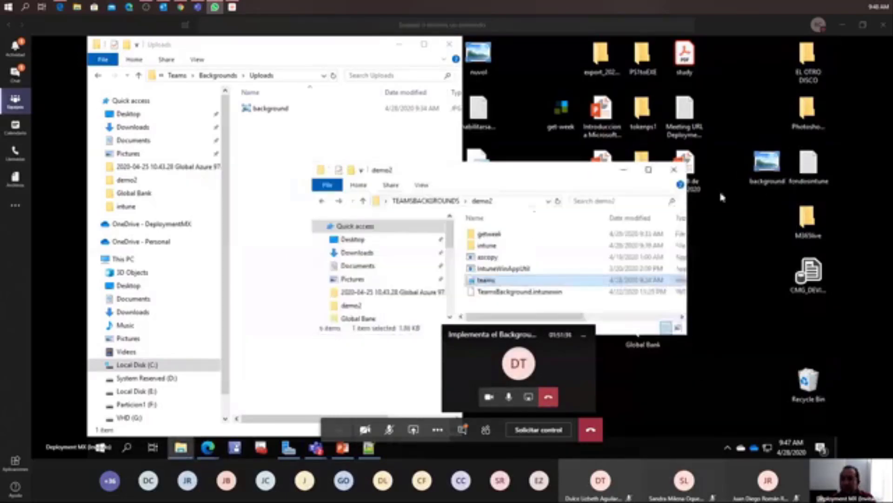
click(677, 170)
Step: Bring the Teams meeting window back to the front with its chat reply field active
mouse_move(316, 447)
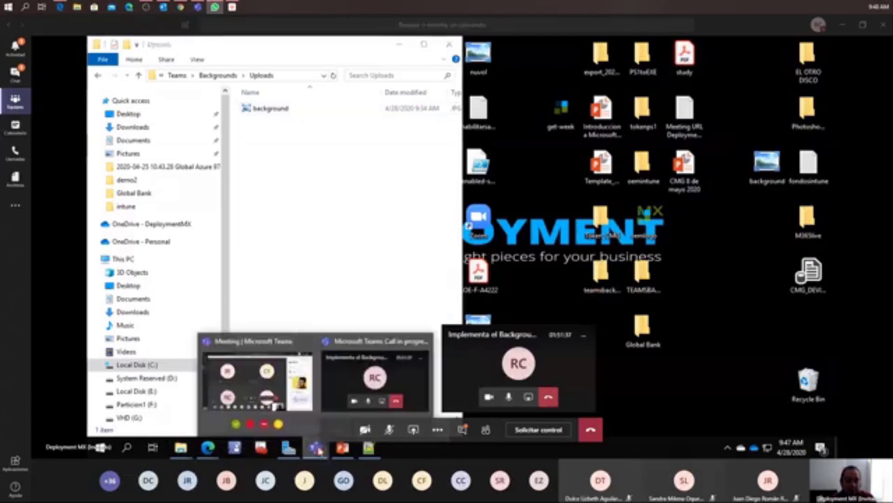
click(363, 379)
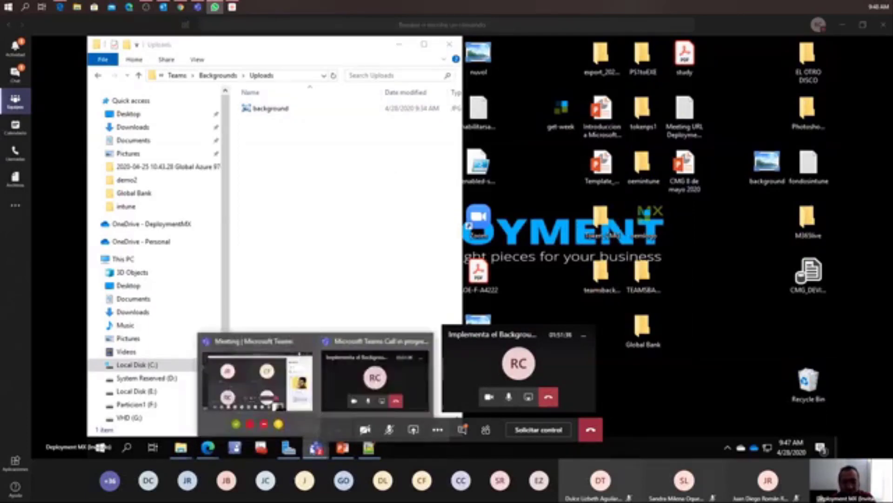
click(279, 392)
click(751, 406)
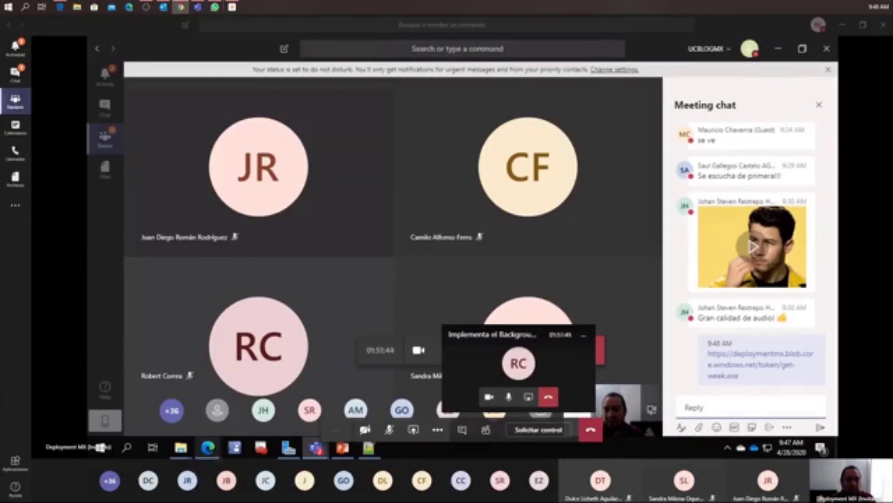
Step: Switch to the browser and open the OneDrive personal files page, Mis archivos, in the empty tab
mouse_move(207, 447)
click(262, 411)
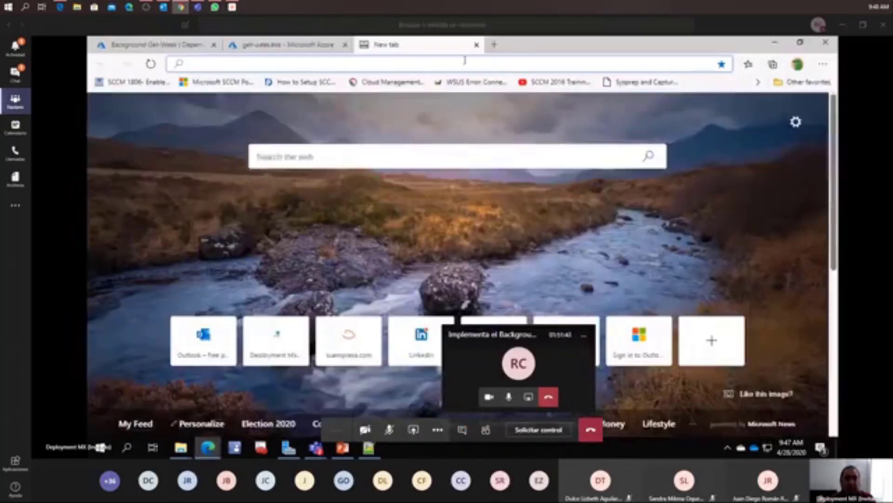
text(one)
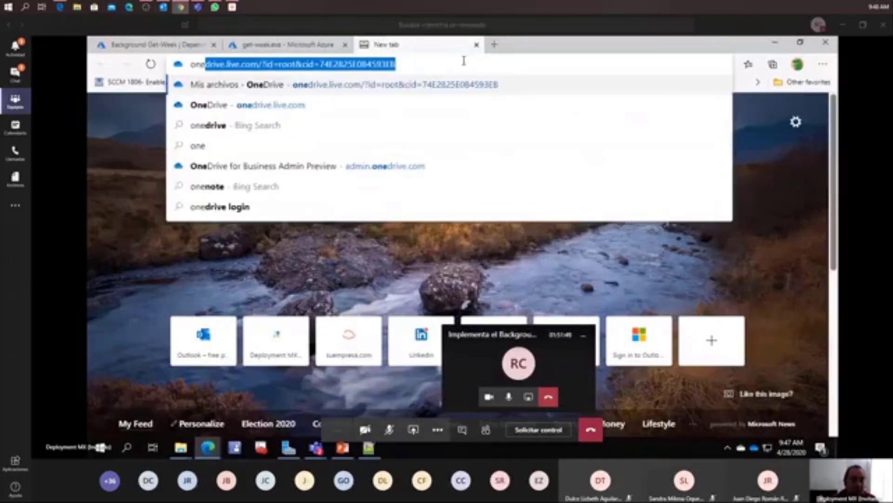
text(drive.live.com)
key(Return)
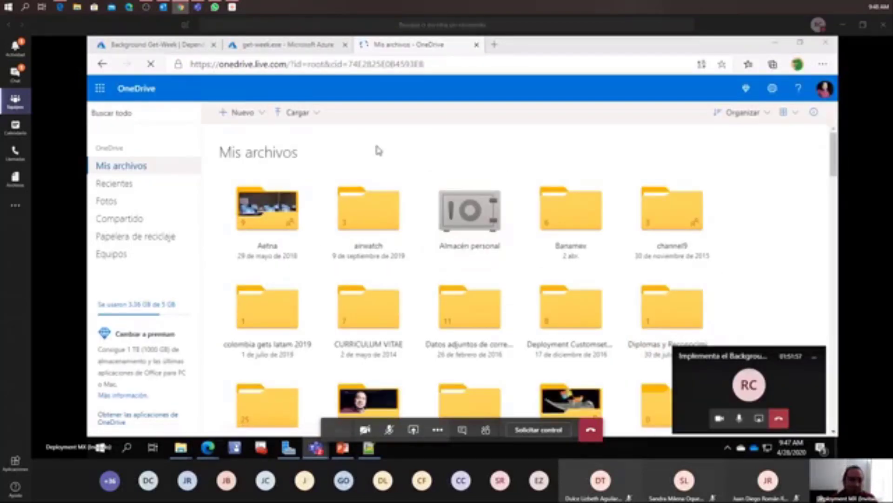
Step: Upload the get-week application from the demo2\intune folder to Mis archivos in OneDrive
click(235, 113)
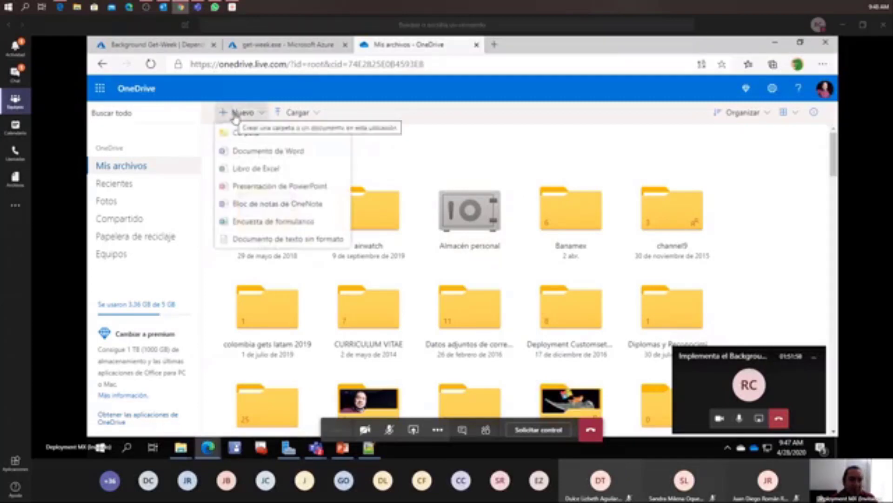
click(312, 113)
click(298, 134)
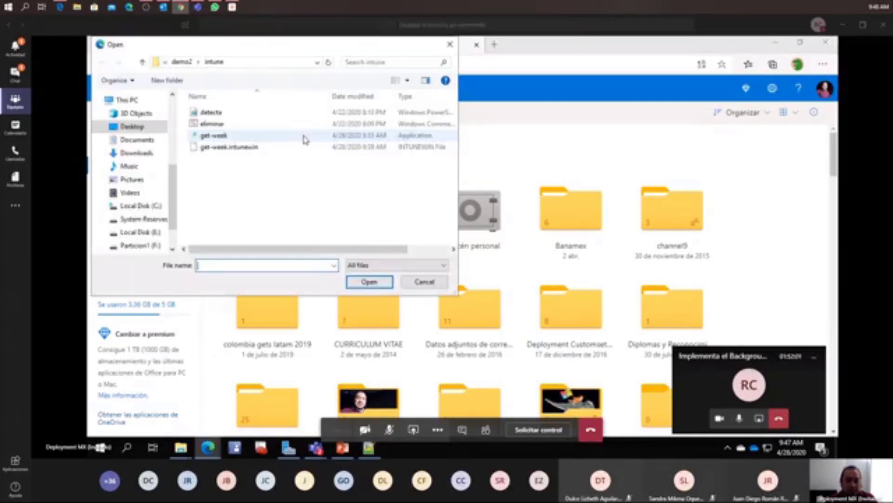
click(264, 140)
click(369, 282)
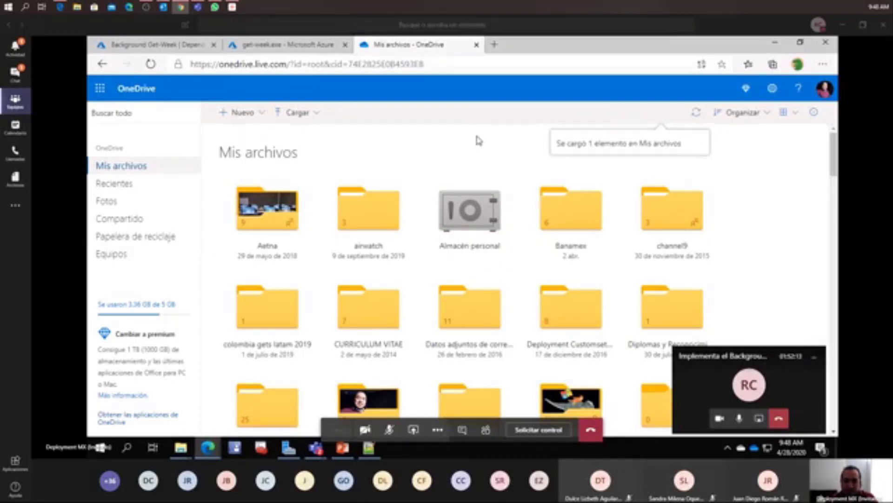
Step: Locate get-week.exe among the OneDrive files, select it, and open its sharing dialog
scroll(479, 141, down, 15)
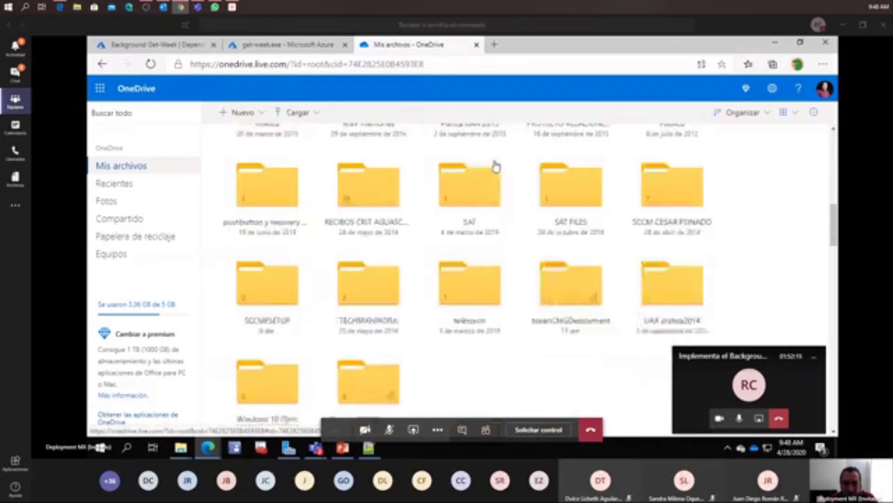
scroll(495, 161, down, 3)
scroll(494, 161, up, 5)
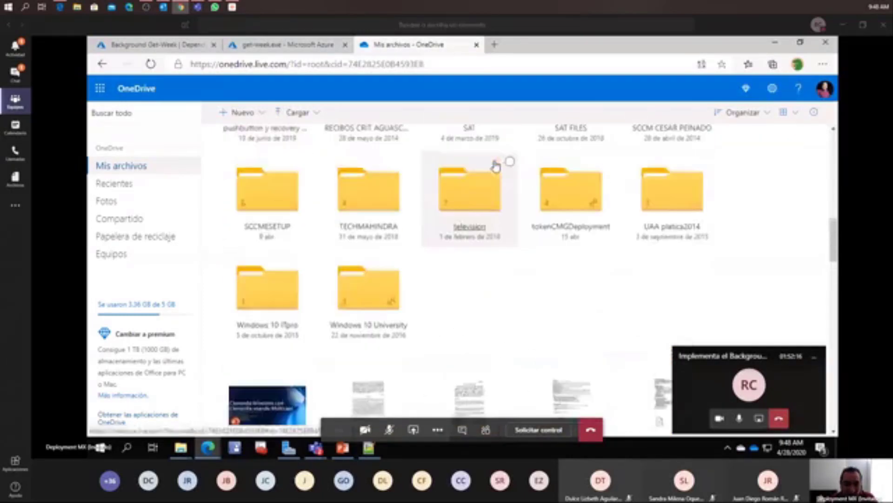
scroll(495, 165, down, 10)
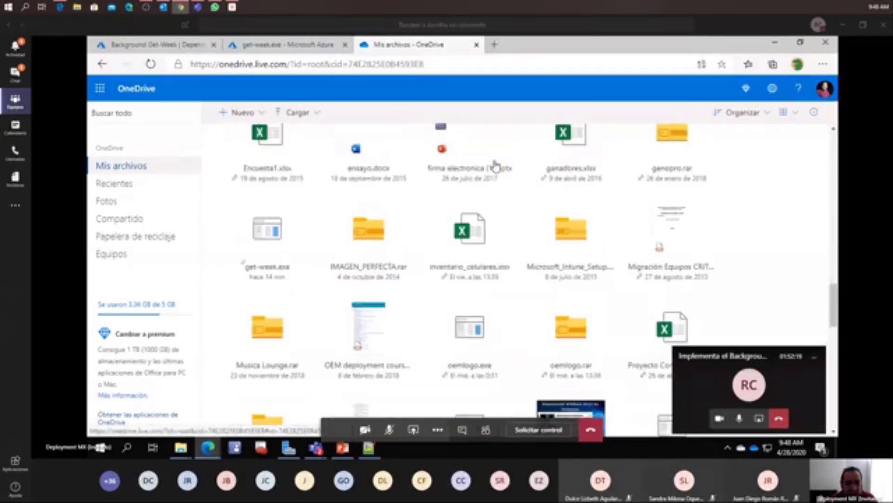
scroll(446, 160, up, 1)
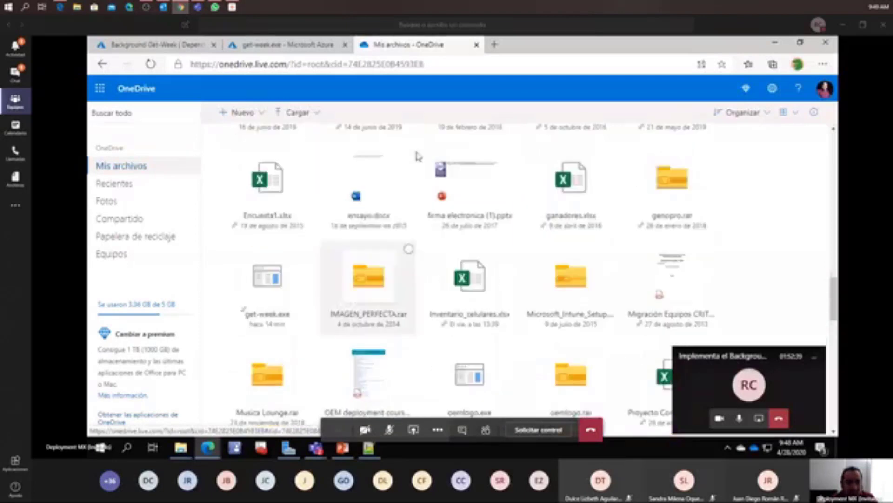
click(307, 250)
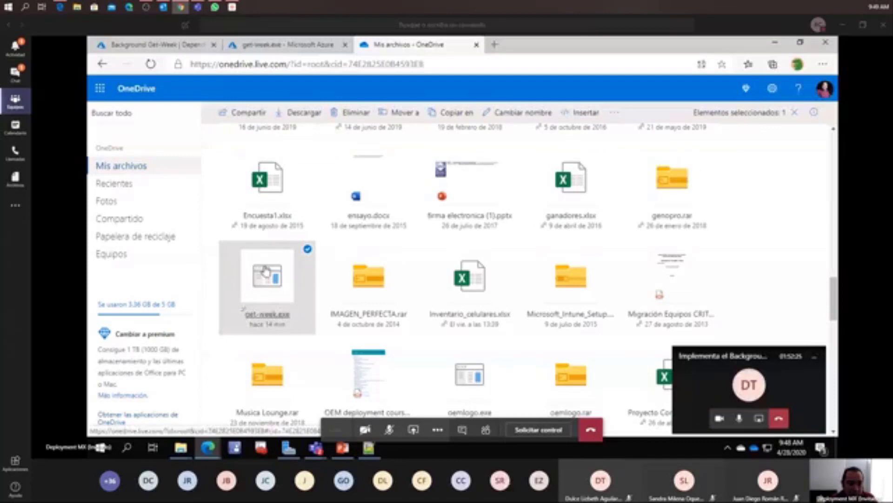
right_click(281, 256)
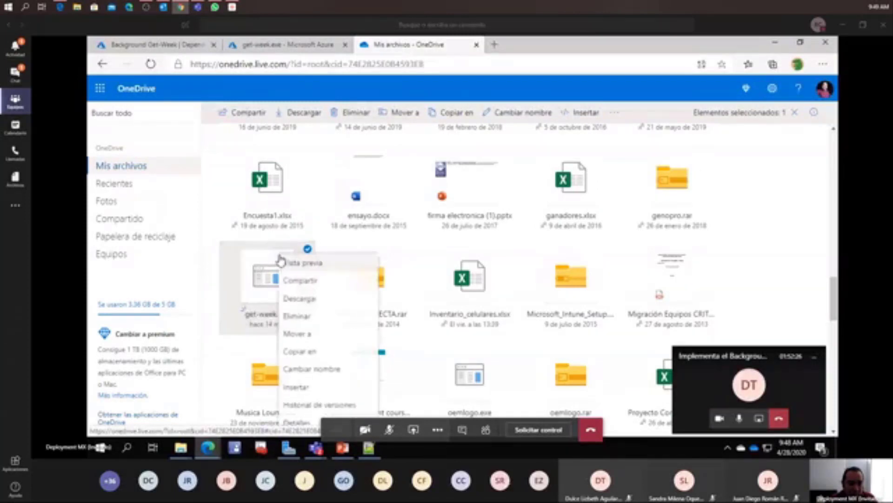
click(307, 282)
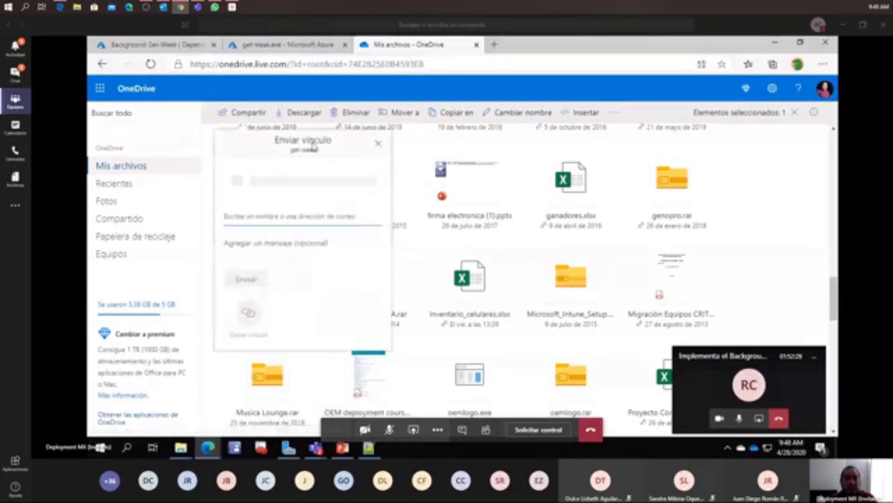
click(316, 447)
click(288, 382)
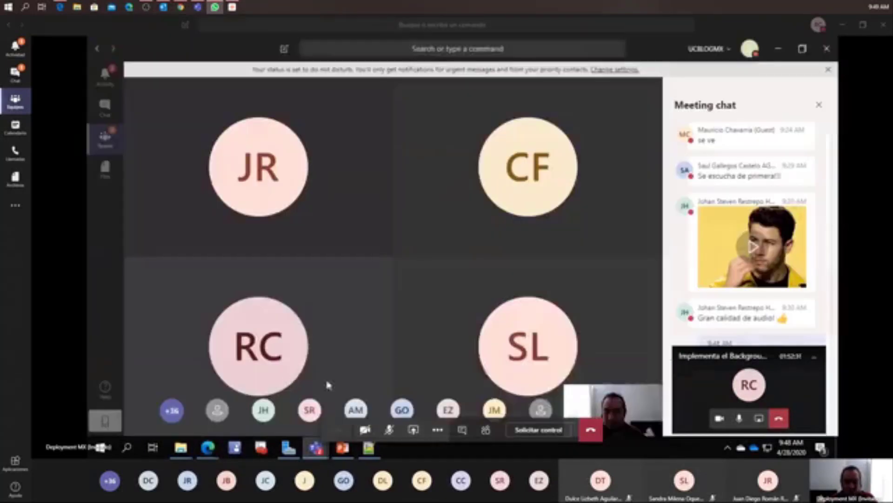
click(770, 413)
text(https://deploymentmx.blob.core.windows.net/token/get-week.exe)
key(Return)
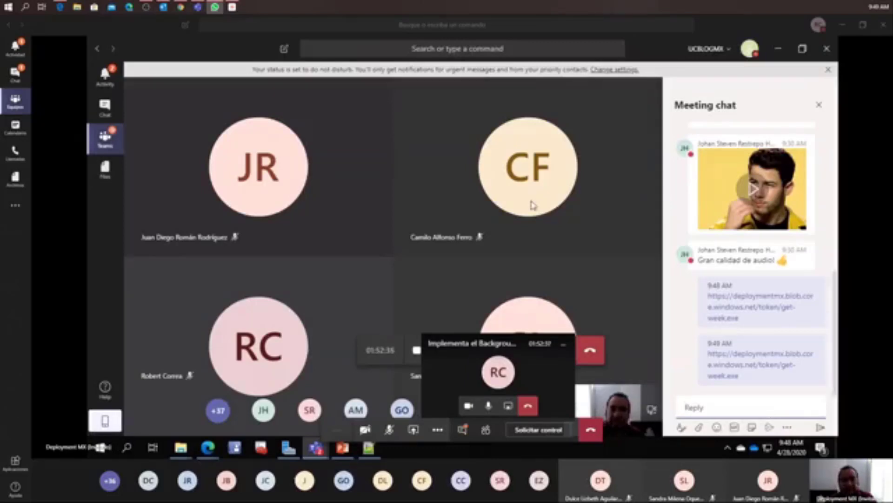
click(779, 51)
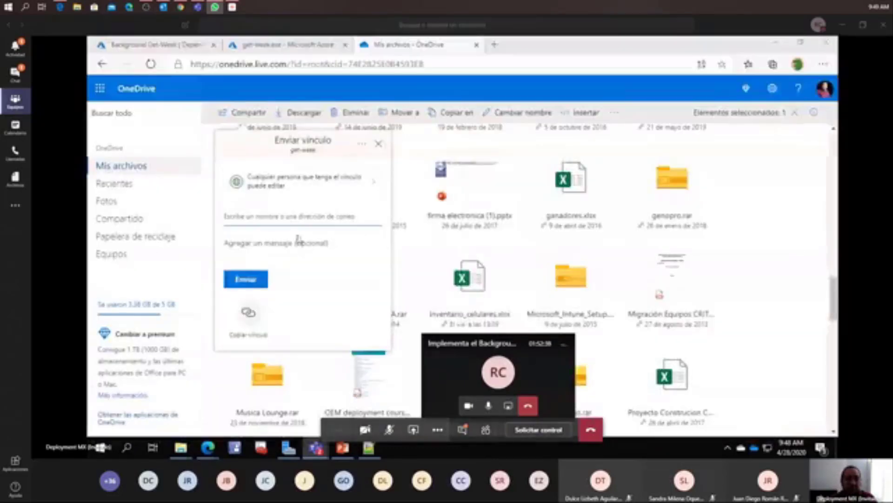
Step: Copy the OneDrive sharing link for get-week.exe and send it in the Teams meeting chat
click(248, 311)
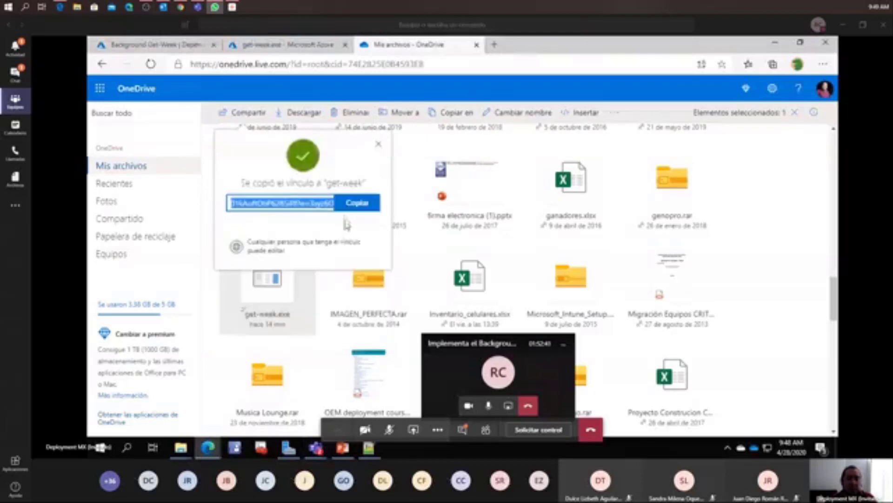
click(316, 447)
click(393, 376)
click(722, 407)
key(ctrl+v)
key(Return)
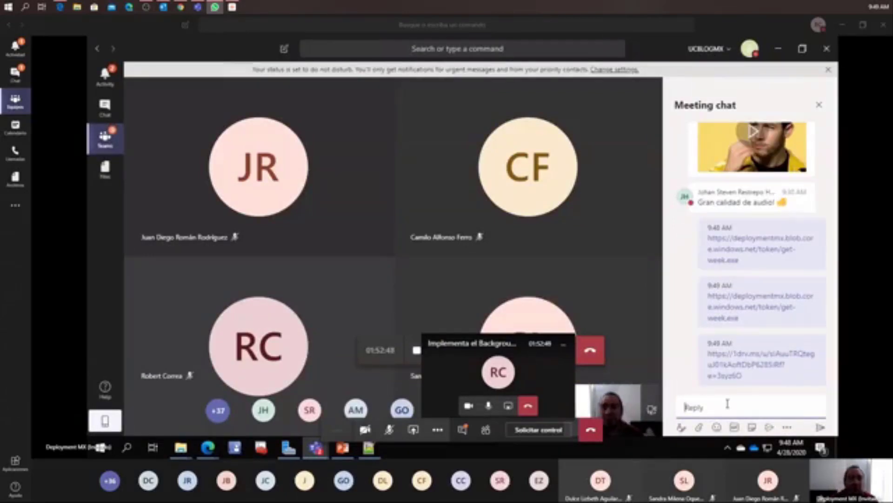
click(728, 405)
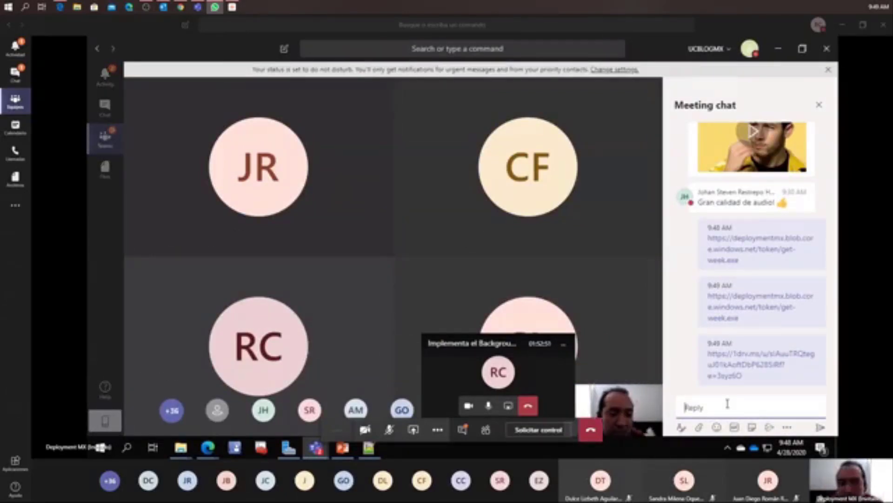
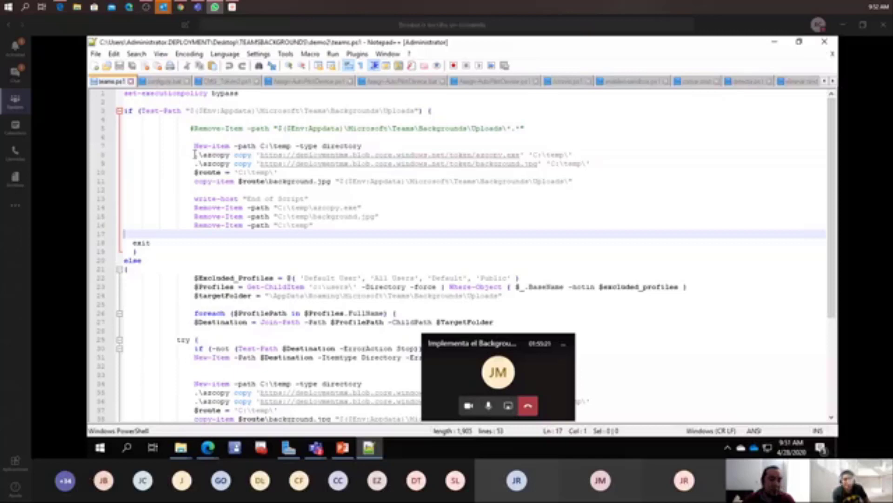
Step: Examine the .\azcopy command on line 8 of teams.ps1 in Notepad++, and minimize the editor
drag(195, 154, 230, 155)
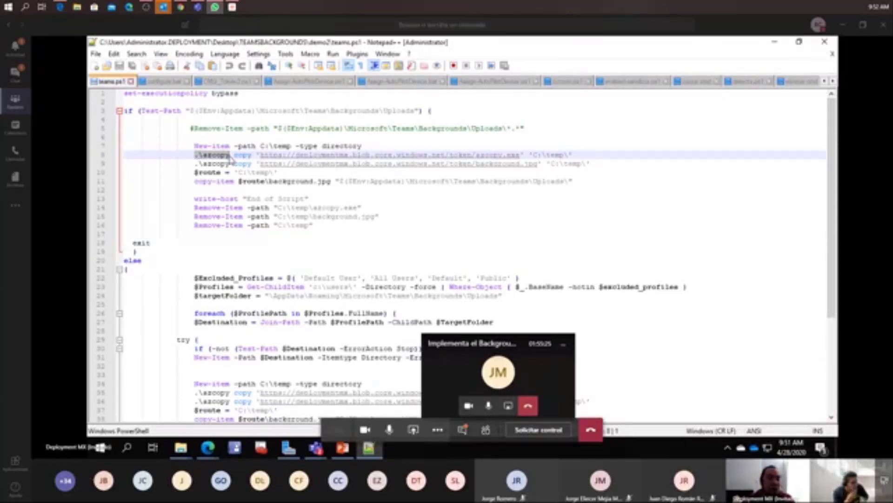
click(246, 155)
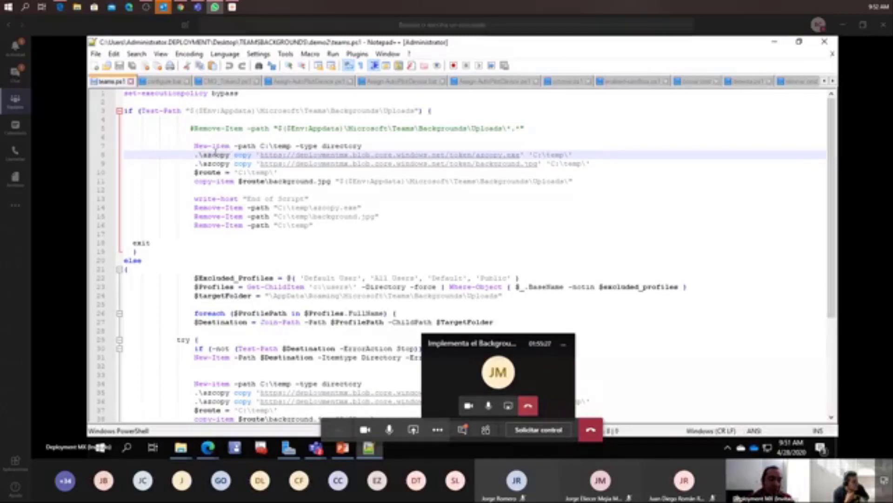
click(767, 44)
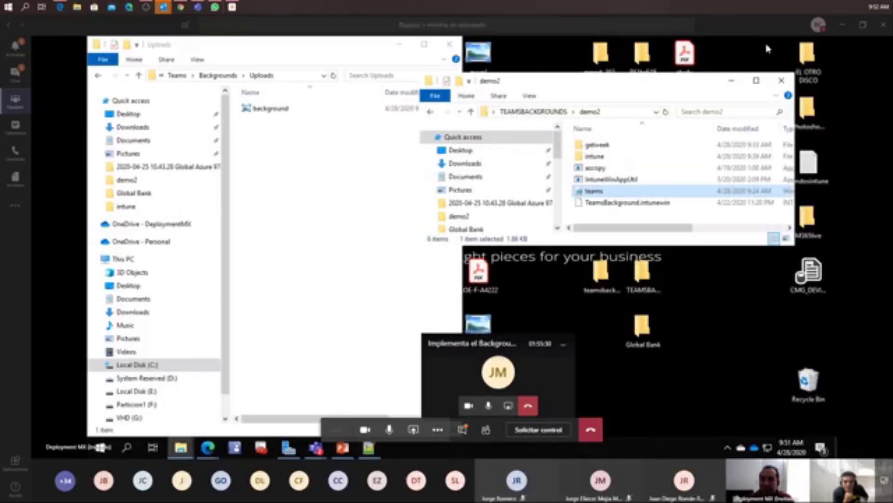
Step: Copy the azcopy and teams files from demo2 and create a desktop folder named test
ctrl+click(597, 169)
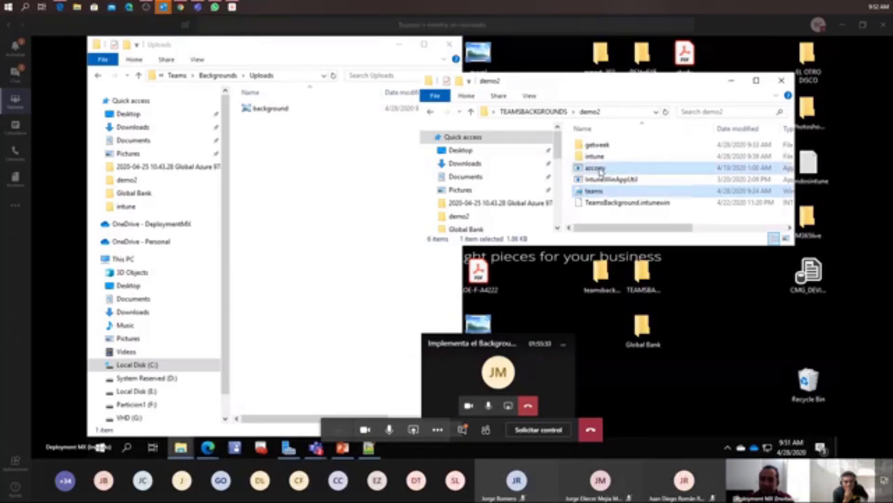
click(643, 279)
right_click(683, 295)
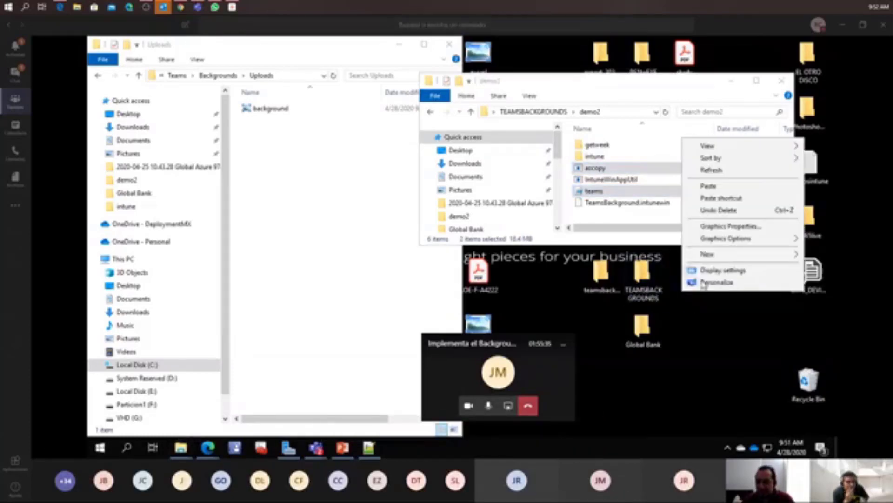
mouse_move(710, 256)
click(549, 256)
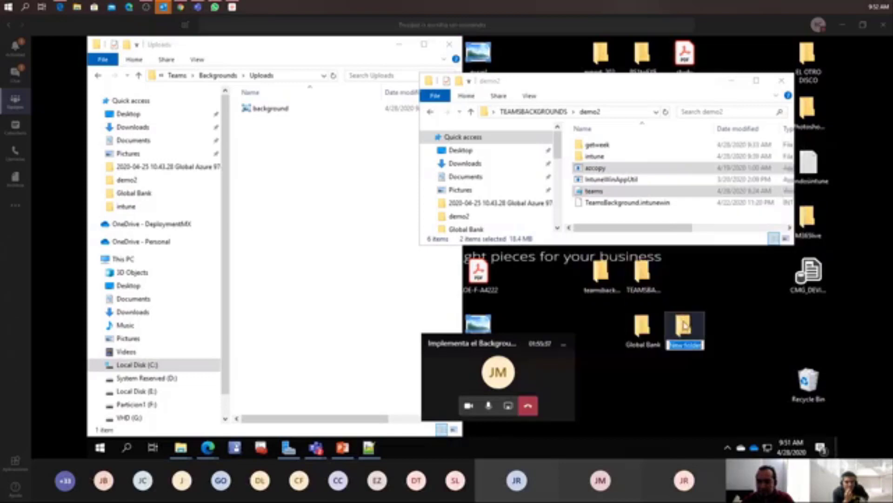
text(Test)
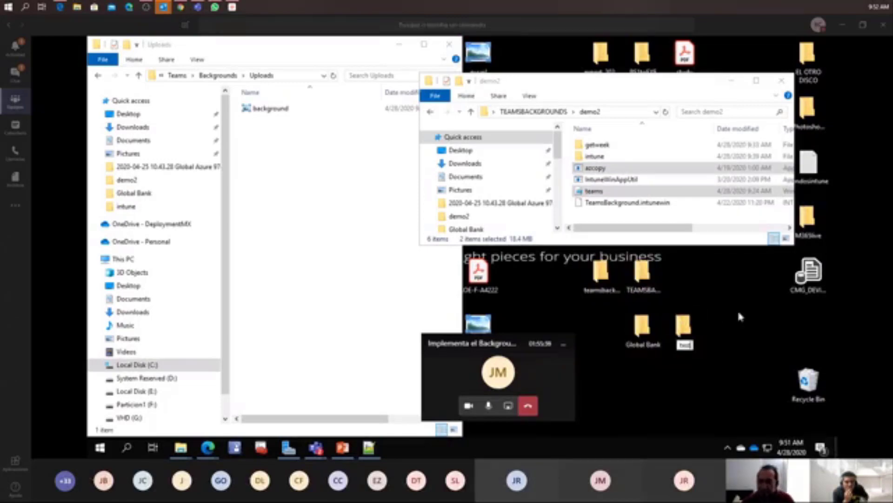
key(Return)
Step: Paste the azcopy and teams files into the test folder, and bring the demo2 window in front of it
double_click(682, 328)
right_click(626, 191)
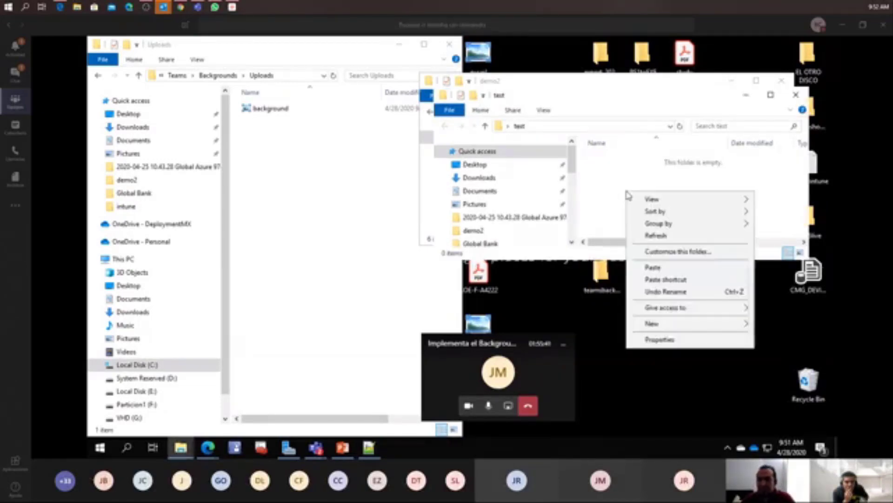
click(654, 267)
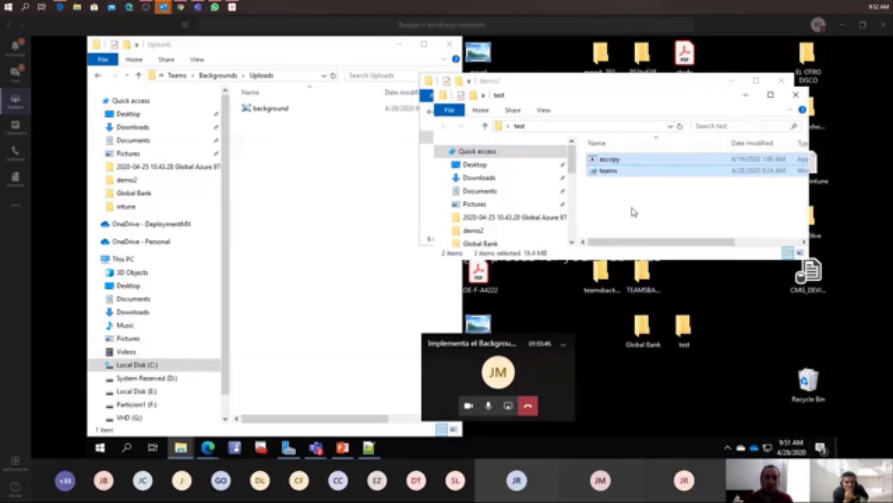
drag(646, 85, 660, 124)
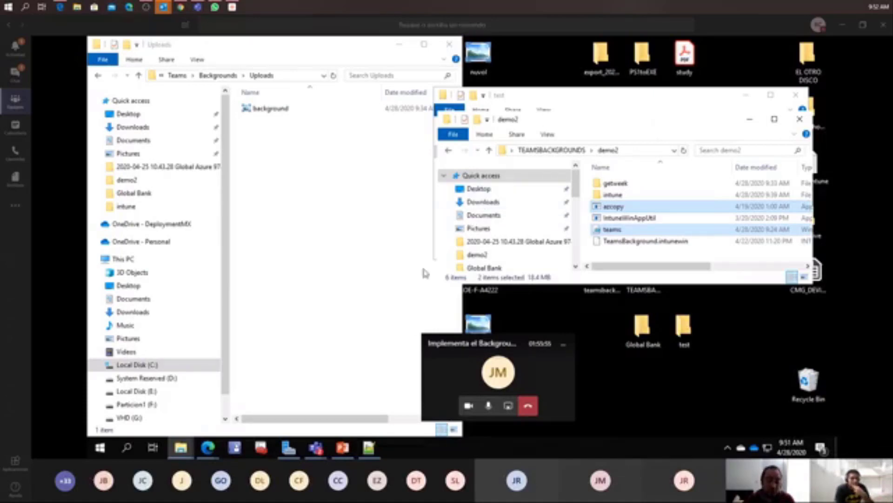
Step: Review the azcopy copy command and its C:\temp\ destination on line 8 of teams.ps1, minimizing Notepad++ when done
click(370, 450)
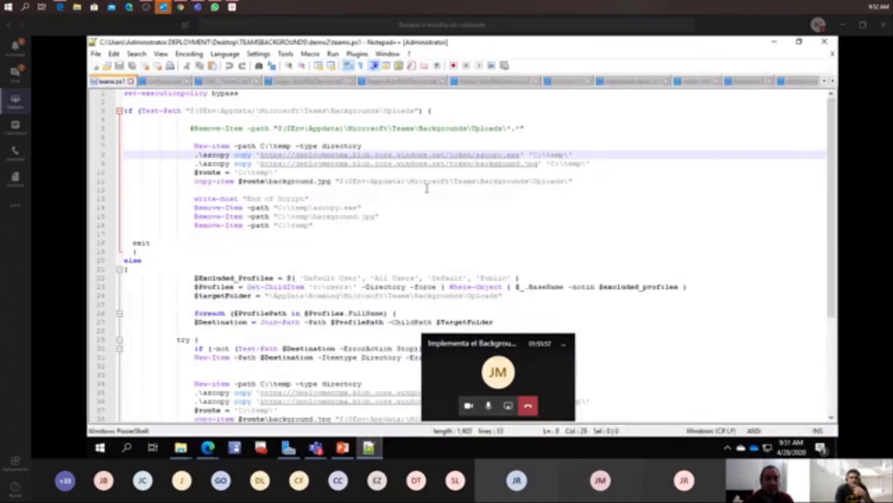
click(205, 155)
drag(197, 154, 250, 156)
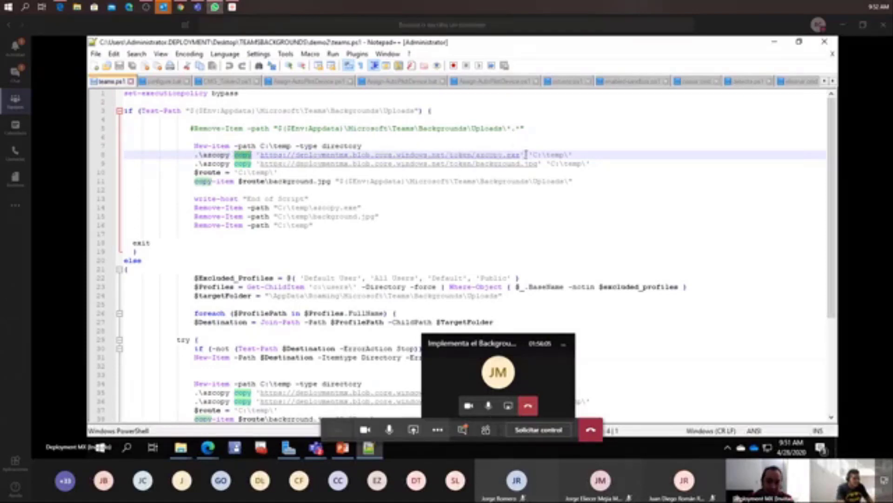
drag(531, 154, 567, 154)
click(778, 44)
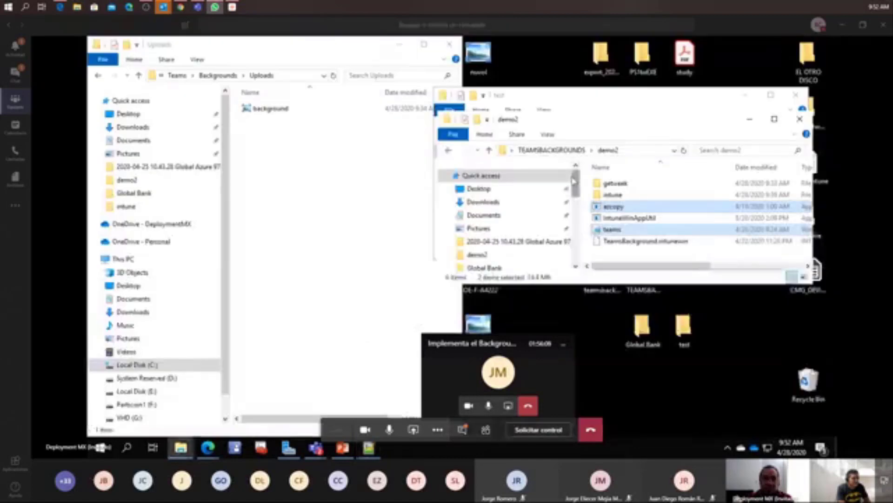
Step: Show the root of Local Disk (C:) and delete azcopy from the test folder
click(152, 365)
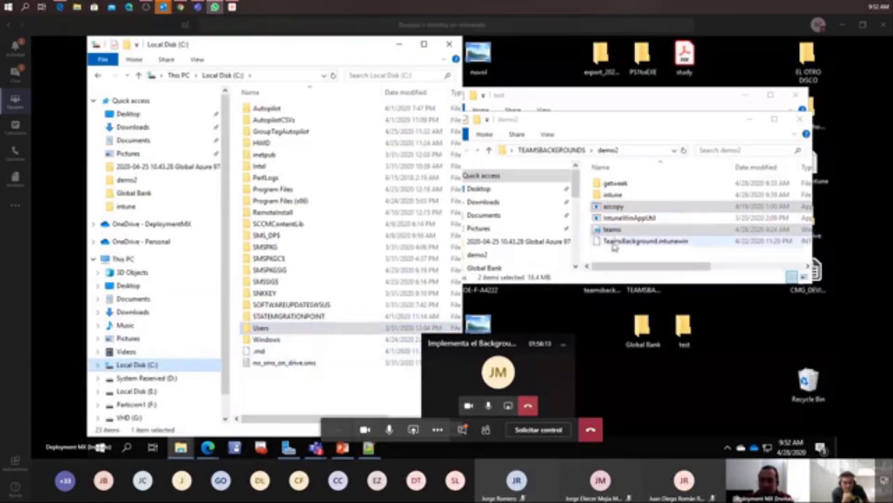
click(688, 339)
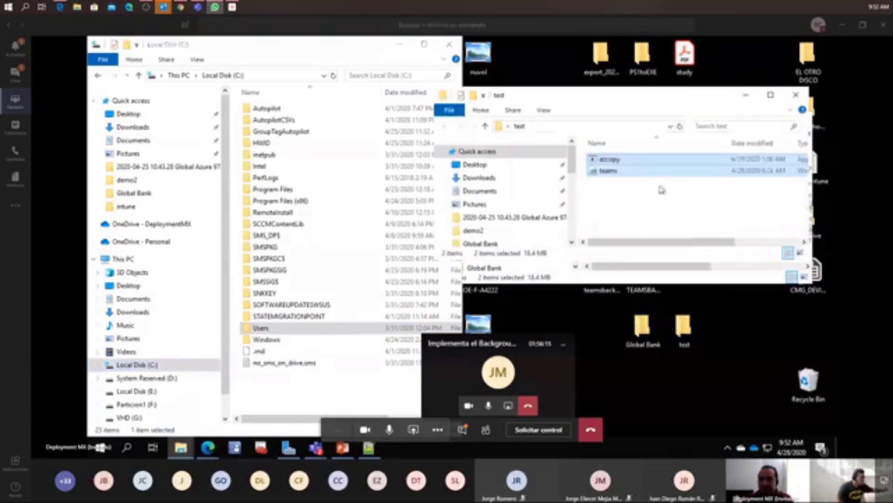
click(619, 160)
key(Delete)
Step: Run the teams script in the test folder with PowerShell, and open that script in Notepad++
right_click(598, 168)
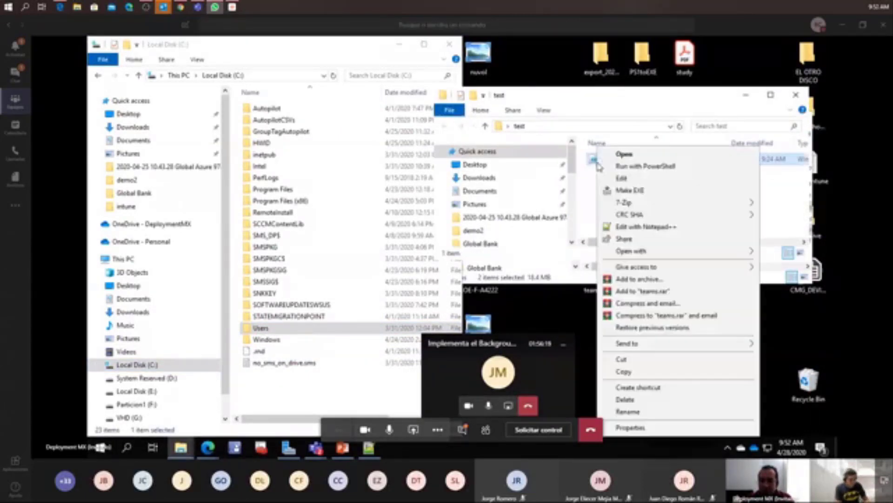
click(644, 166)
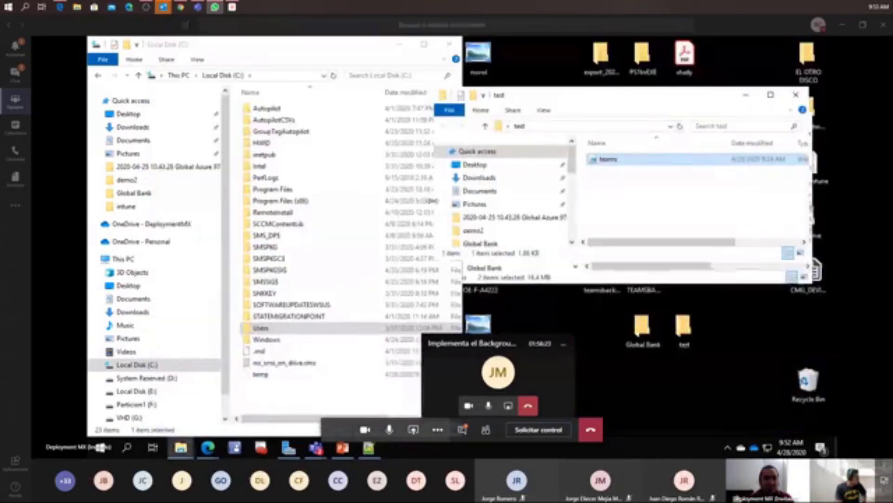
right_click(604, 163)
click(637, 228)
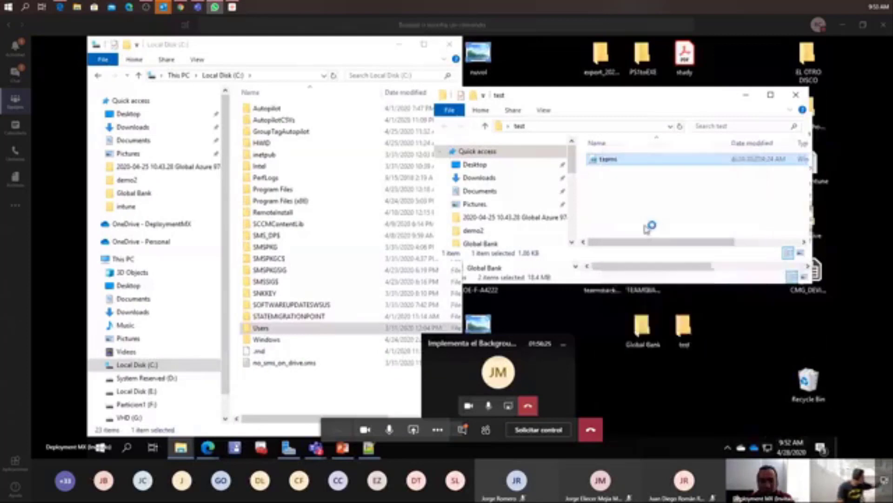
Step: Add a pause line before the final exit in teams.ps1, save it, and run the script with PowerShell
scroll(306, 291, down, 5)
click(166, 386)
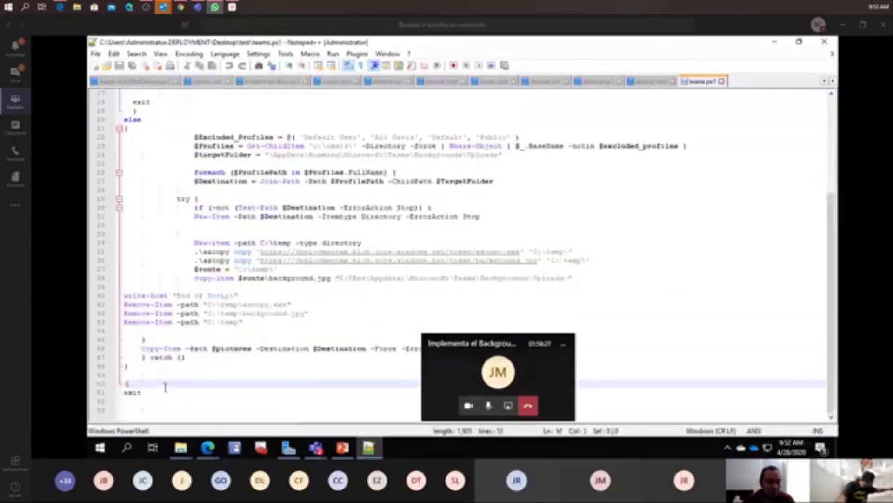
key(Return)
text(pause)
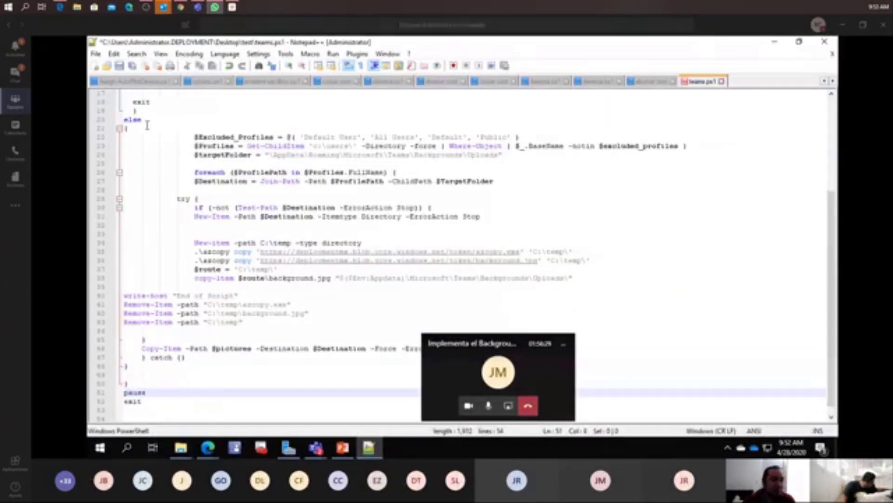
click(120, 66)
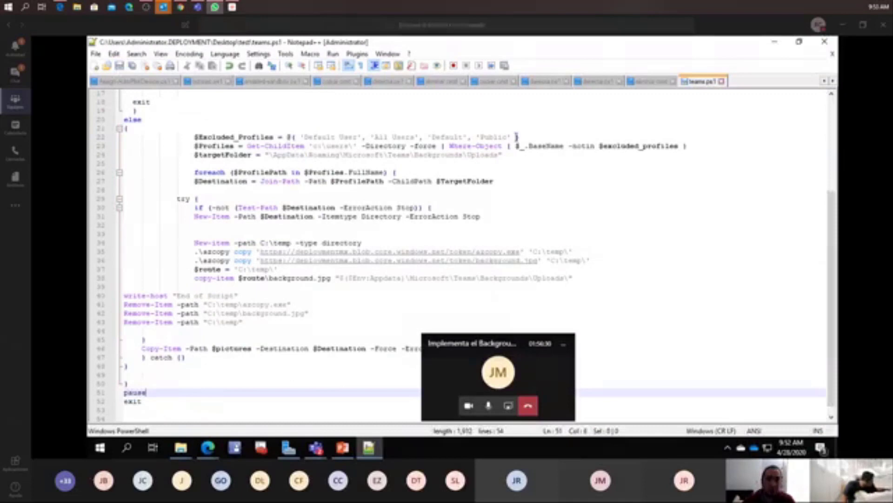
click(775, 42)
right_click(610, 159)
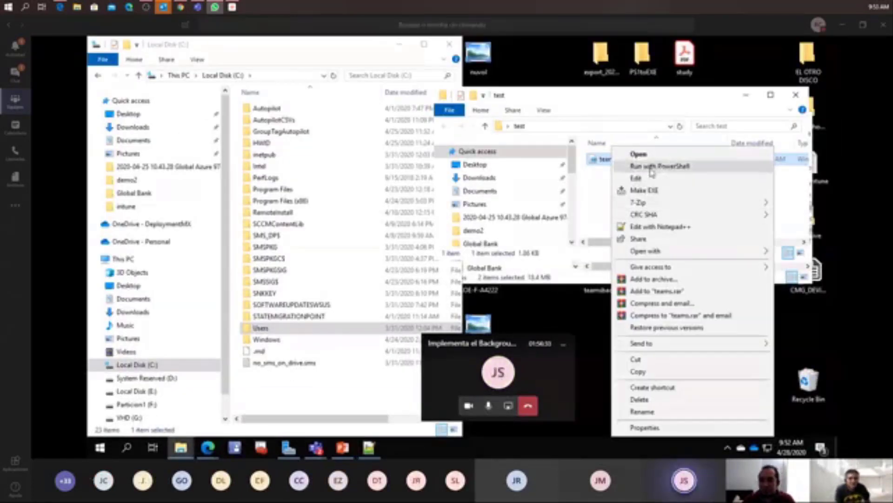
click(632, 165)
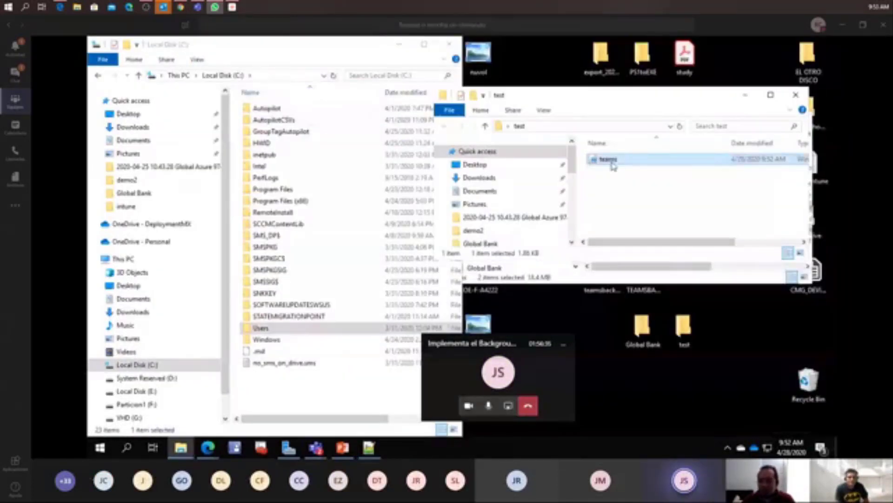
Step: Insert a pause on line 17, before the exit of the if block in teams.ps1, save it, and rerun the script with PowerShell
right_click(612, 164)
click(644, 228)
scroll(186, 234, up, 6)
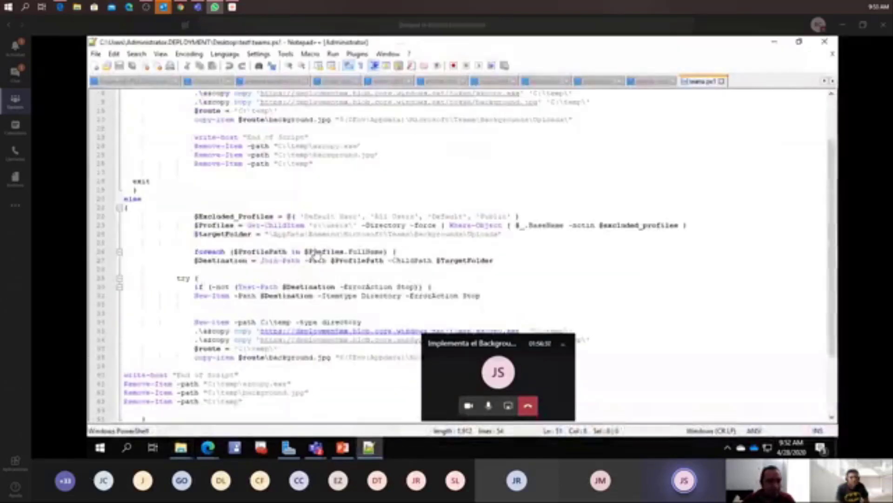
click(206, 224)
text(pause)
click(120, 66)
click(774, 42)
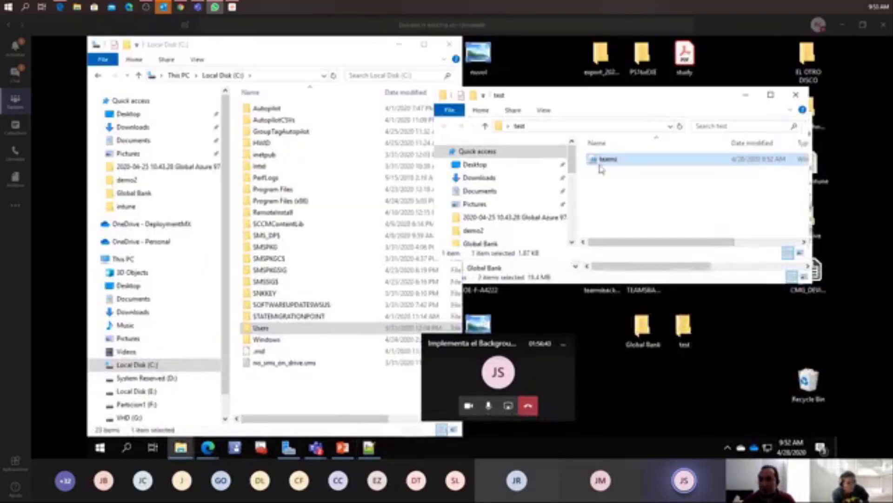
right_click(600, 170)
click(644, 170)
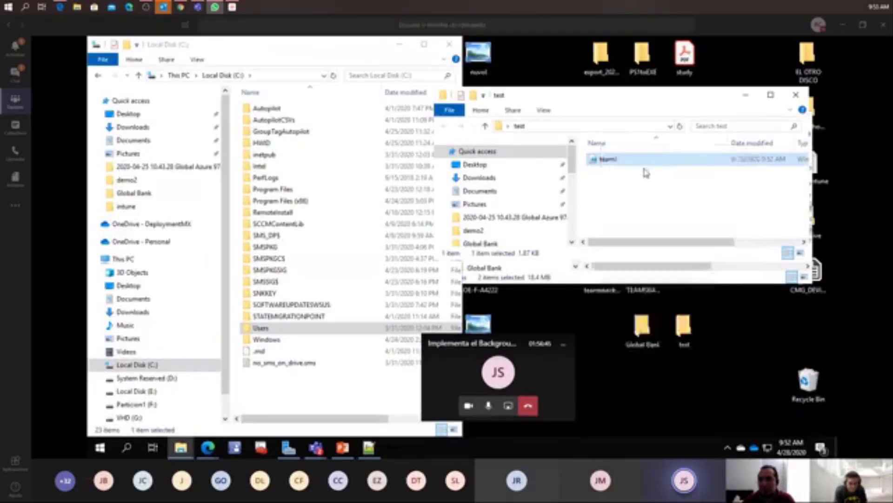
Step: Compare the PowerShell errors side by side with the .\azcopy command on line 8 of teams.ps1, closing PowerShell when done
drag(465, 48, 833, 57)
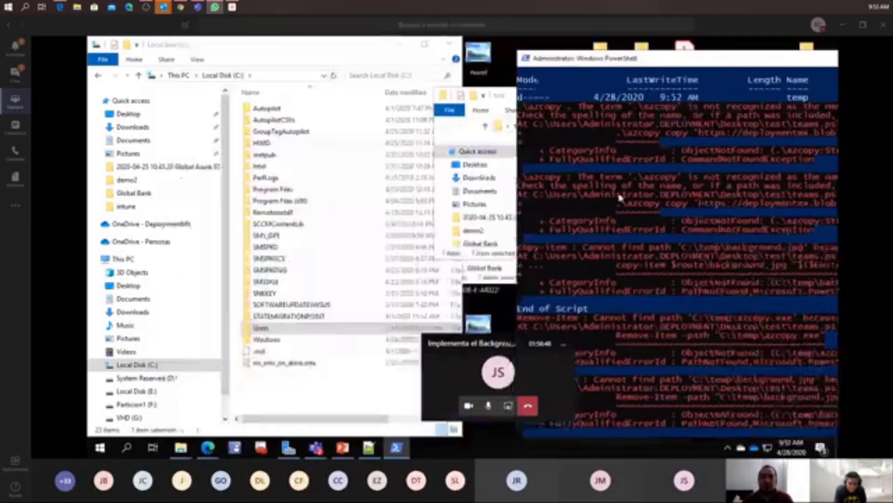
click(368, 448)
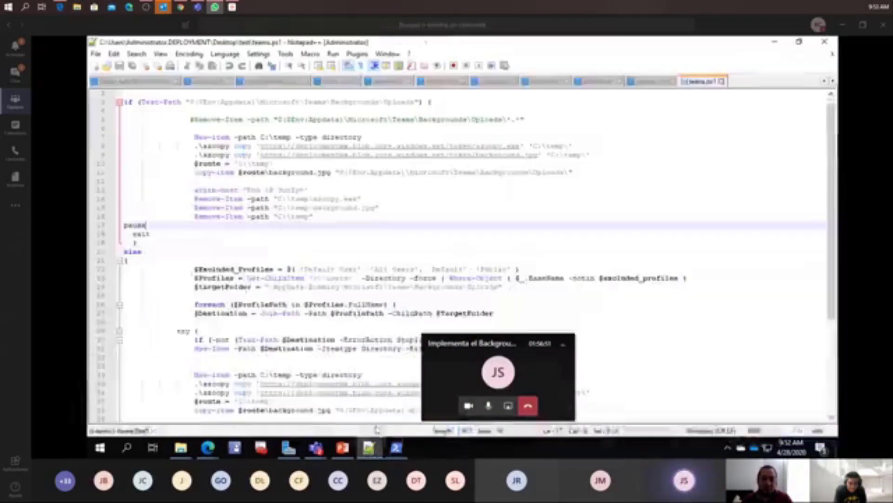
double_click(451, 49)
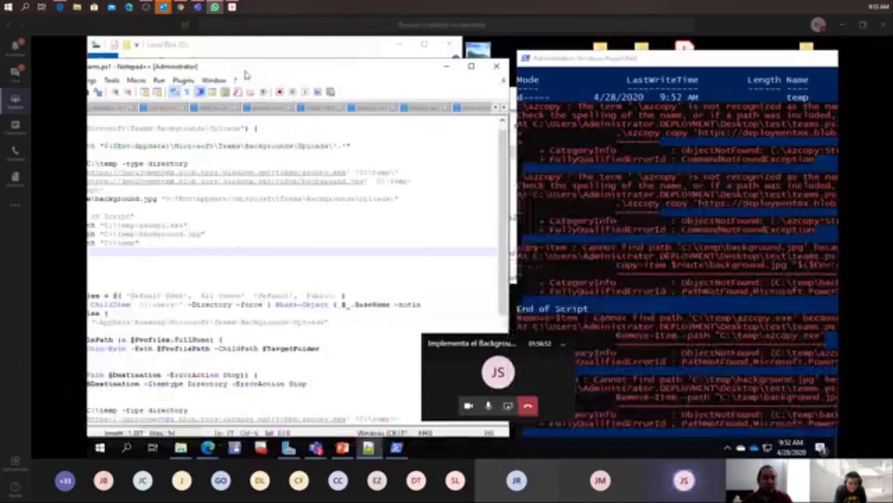
mouse_move(443, 74)
mouse_down()
mouse_move(381, 66)
mouse_move(442, 60)
mouse_up()
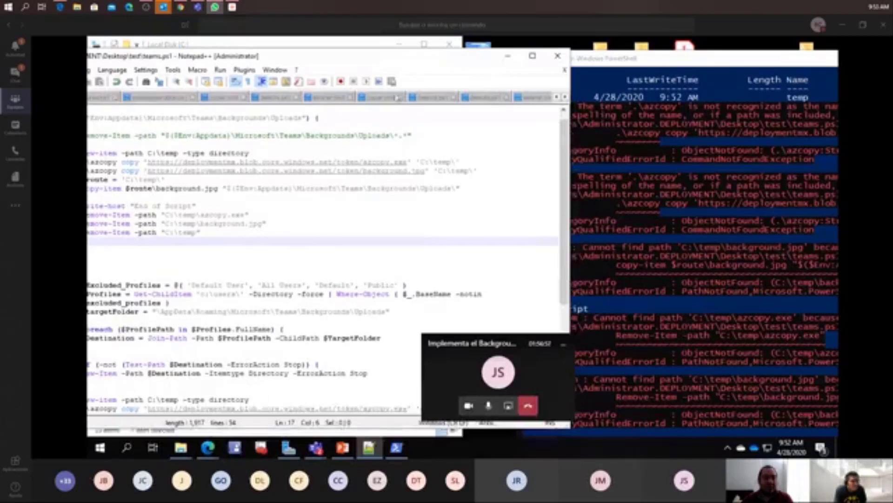
drag(303, 63, 363, 57)
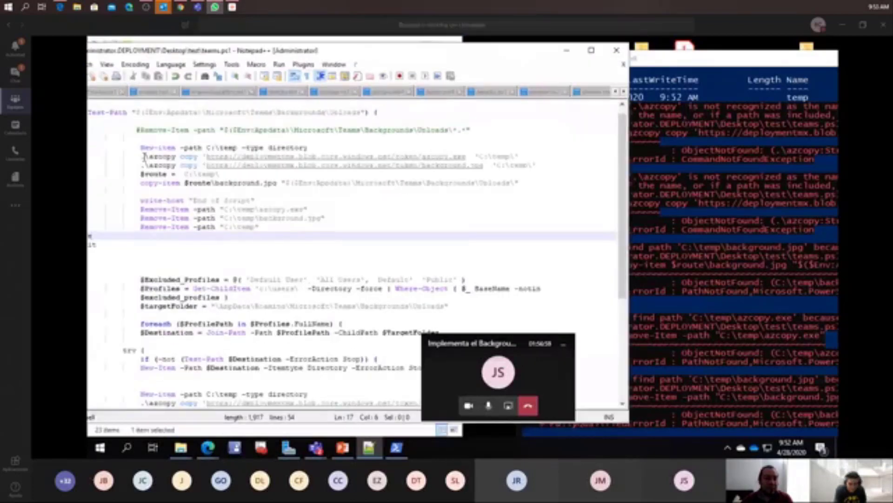
click(144, 157)
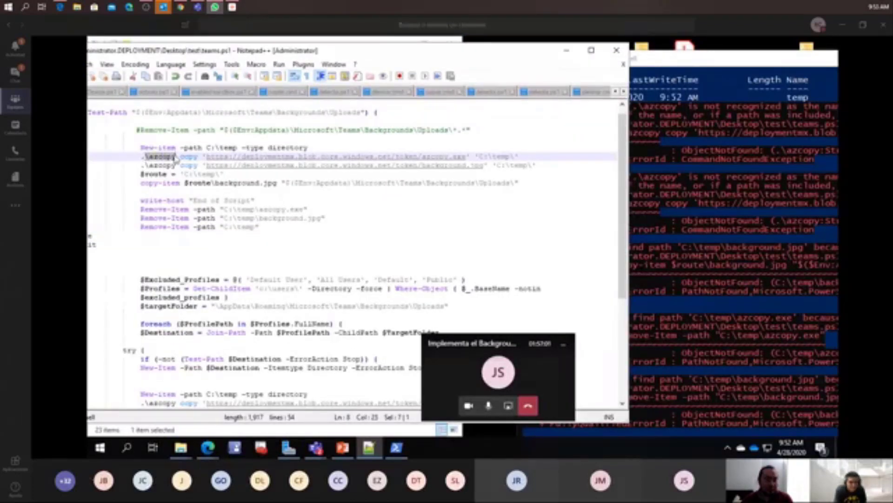
click(566, 50)
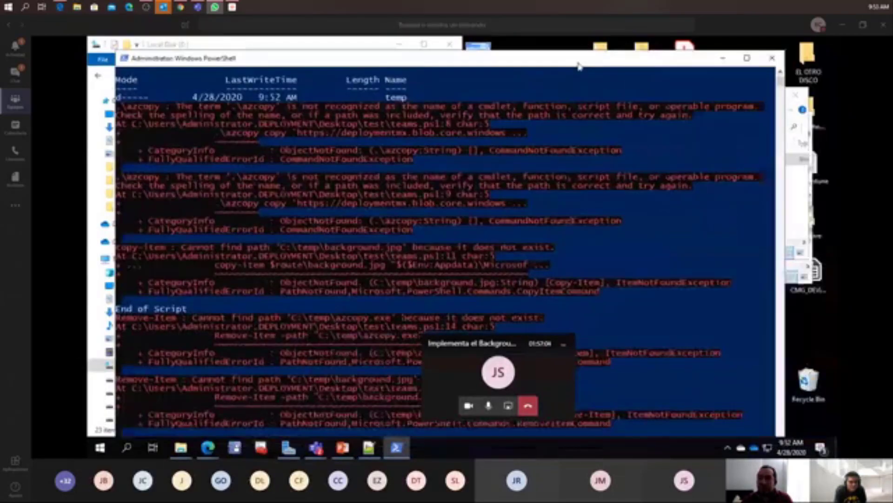
click(774, 59)
Step: Copy azcopy from the demo2 folder inside TEAMSBACKGROUNDS into the test folder
right_click(609, 183)
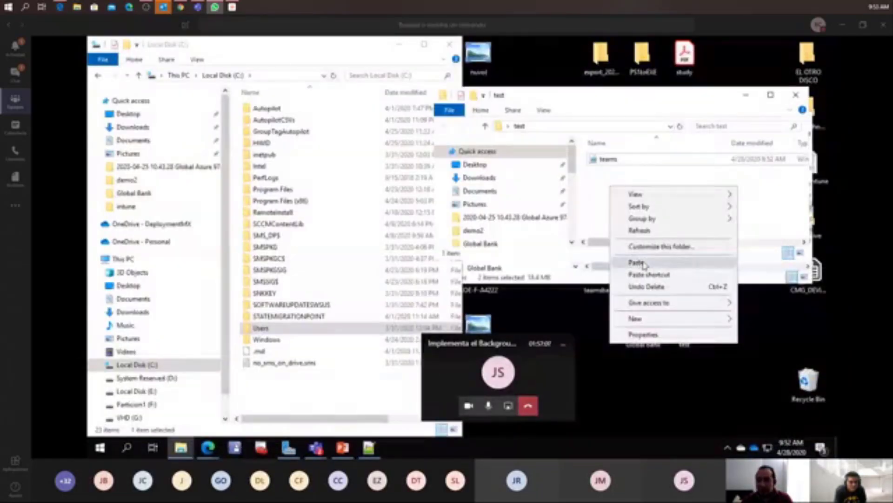
click(768, 334)
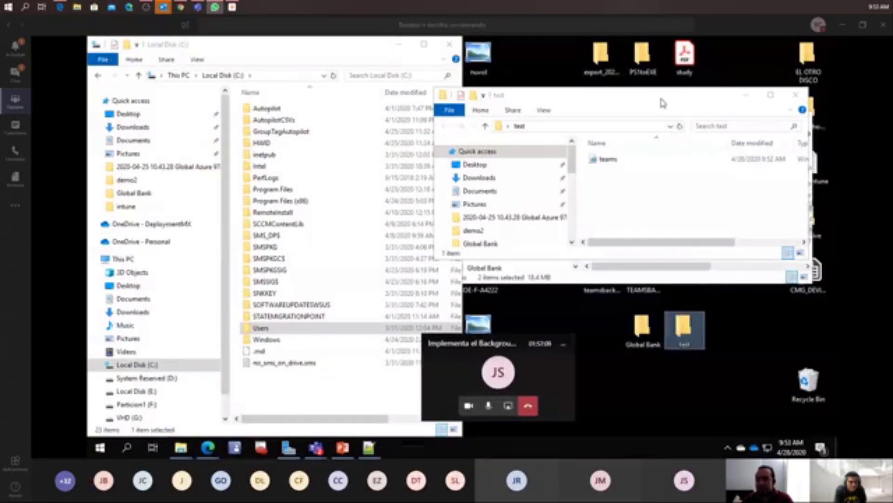
drag(663, 97, 667, 63)
double_click(647, 293)
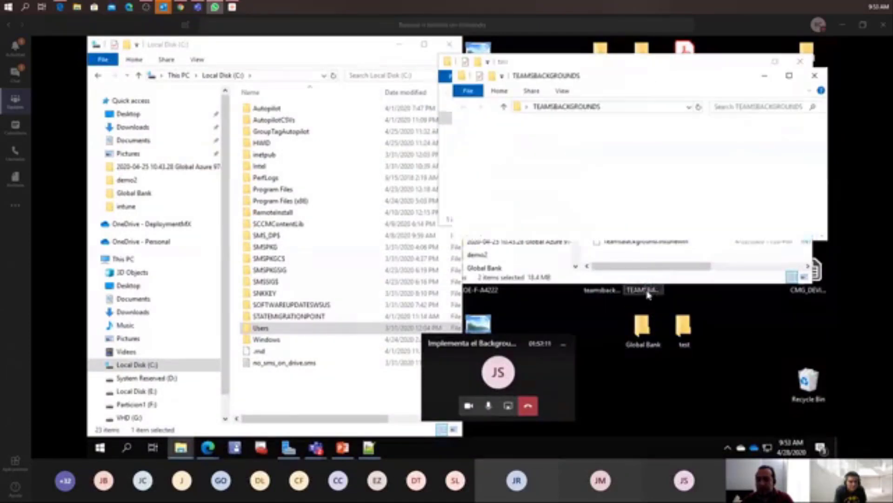
double_click(629, 150)
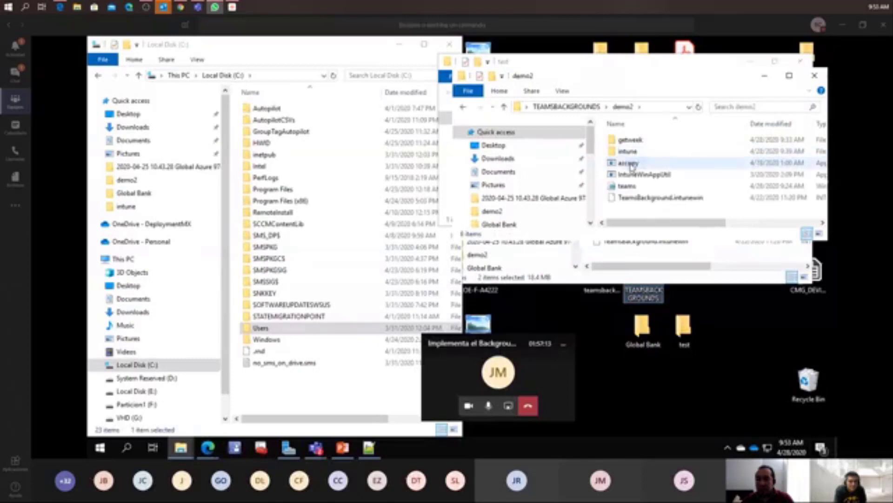
click(630, 163)
click(815, 76)
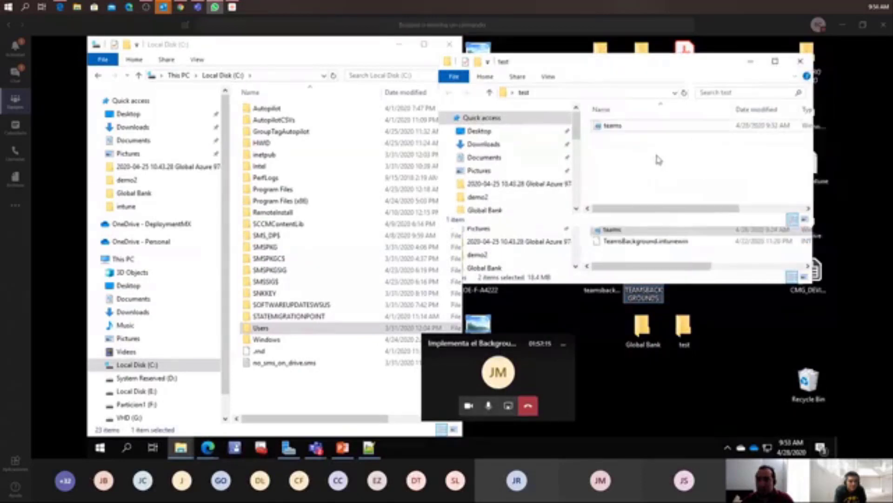
right_click(657, 156)
click(682, 231)
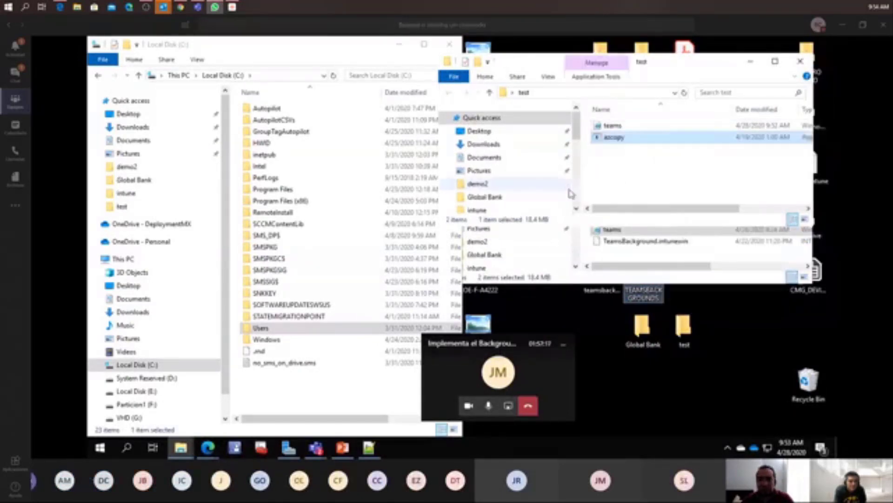
Step: Run the teams script with PowerShell alongside azcopy, and close the console once the script finishes
right_click(617, 128)
click(638, 144)
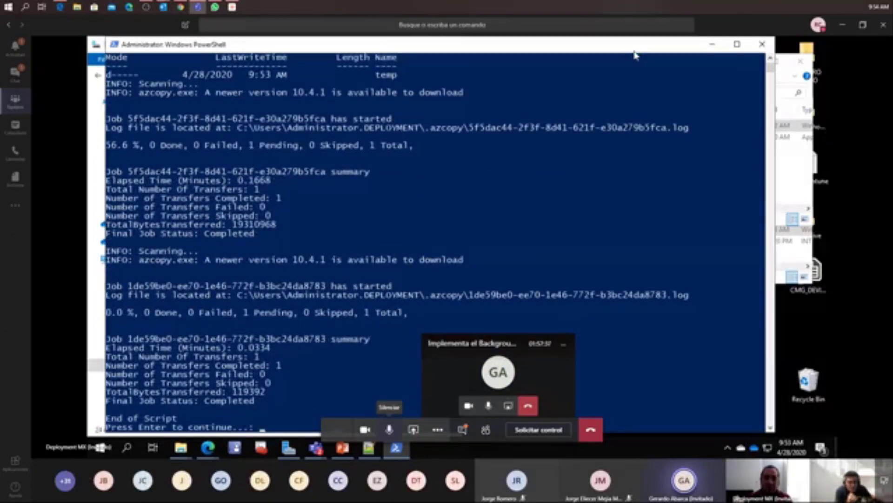
click(763, 44)
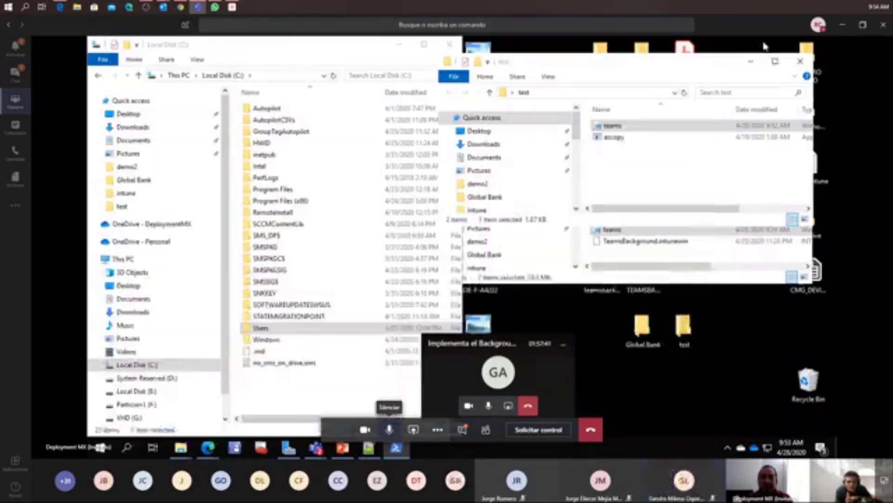
Step: Move the test window down to uncover the PS1toEXE folder, and close the test and demo2 windows
drag(642, 64, 639, 160)
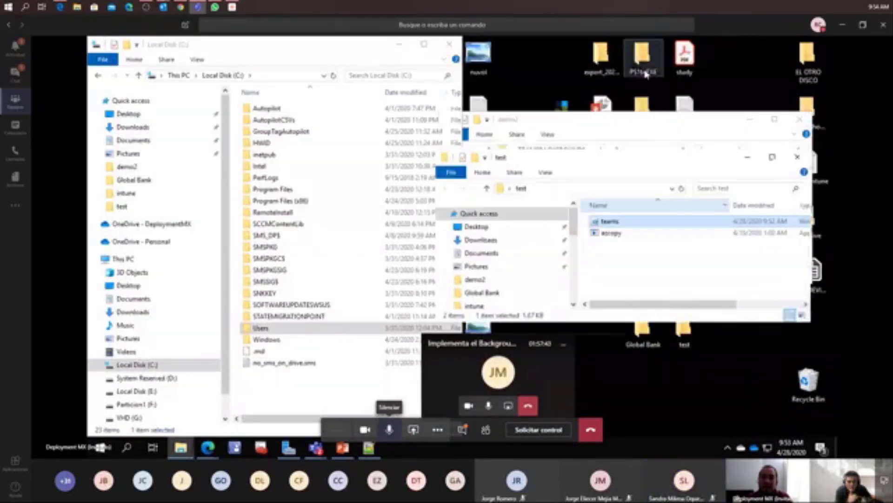
click(644, 66)
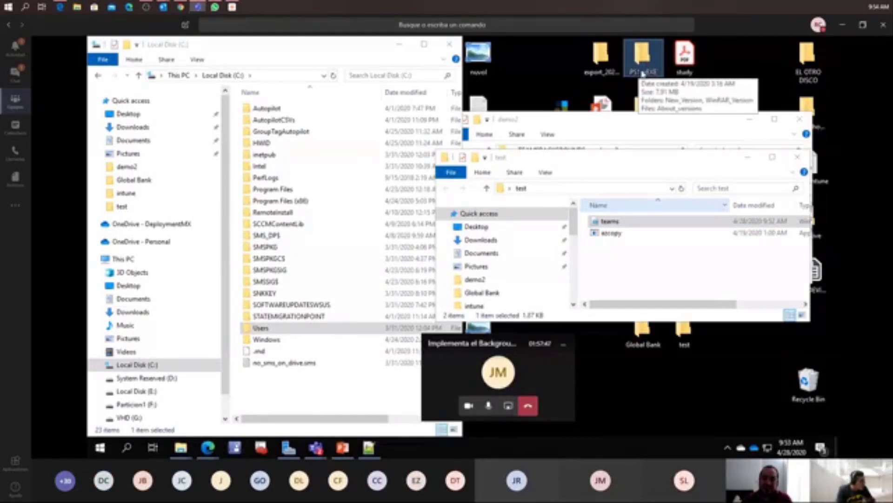
click(609, 249)
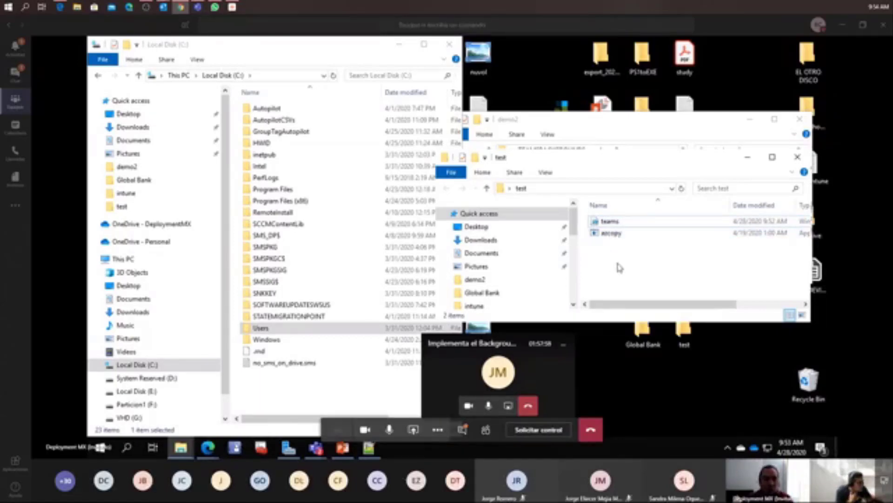
click(797, 157)
click(800, 118)
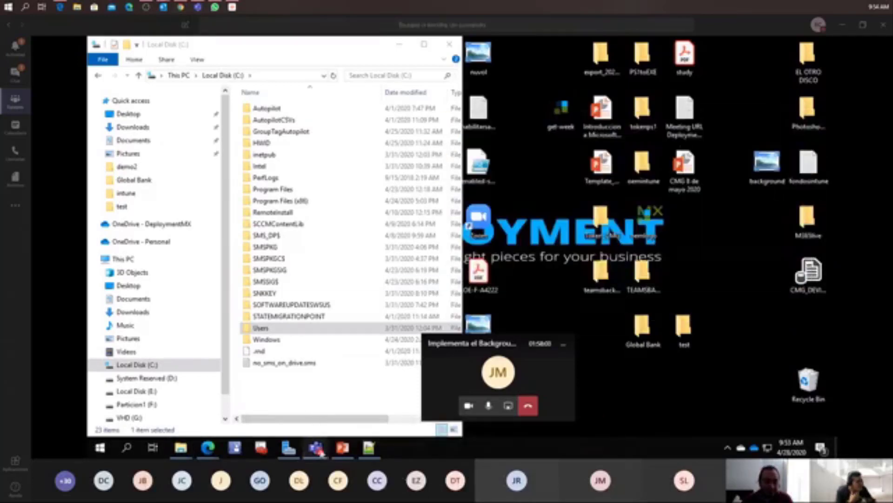
Step: Bring the Teams meeting window forward and place the cursor in the meeting chat's reply field
mouse_move(321, 453)
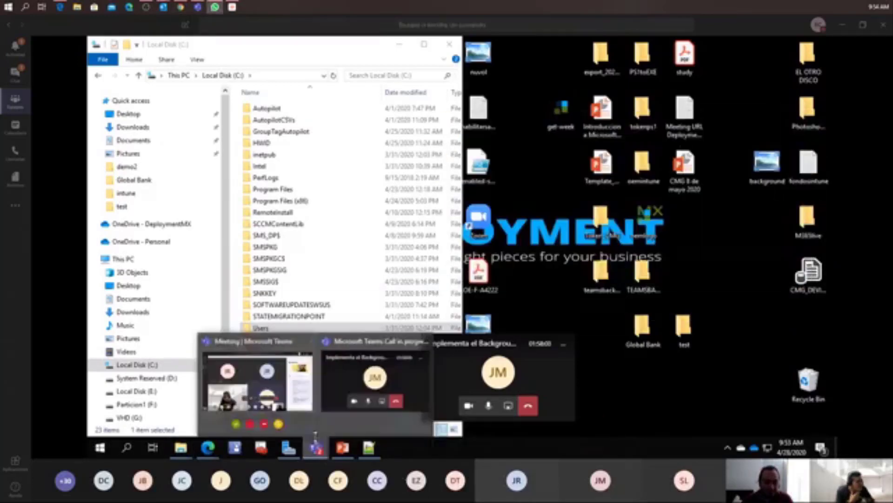
click(288, 389)
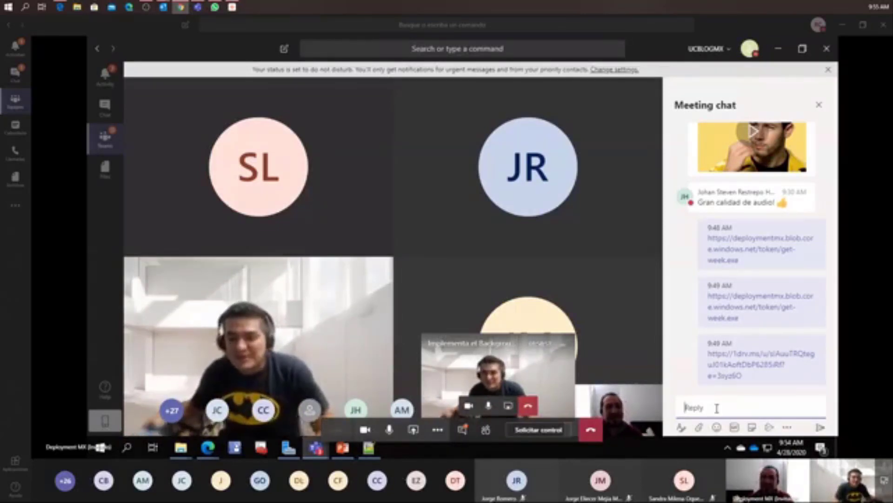
click(717, 408)
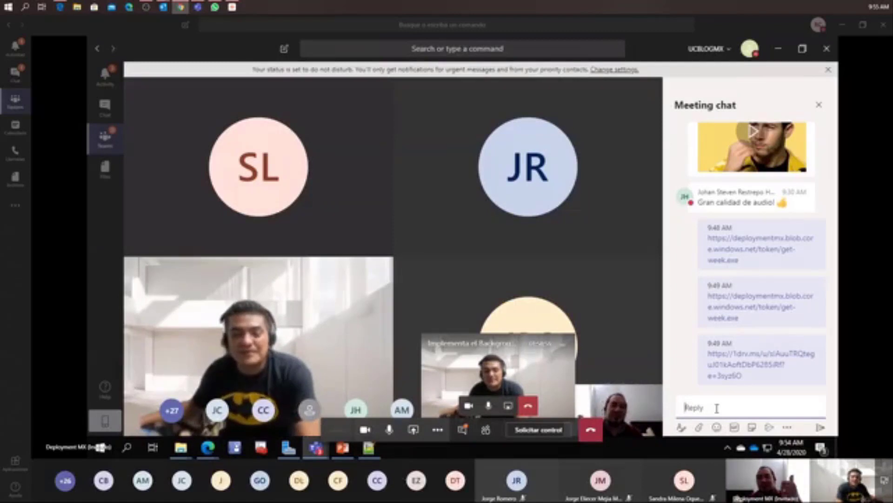